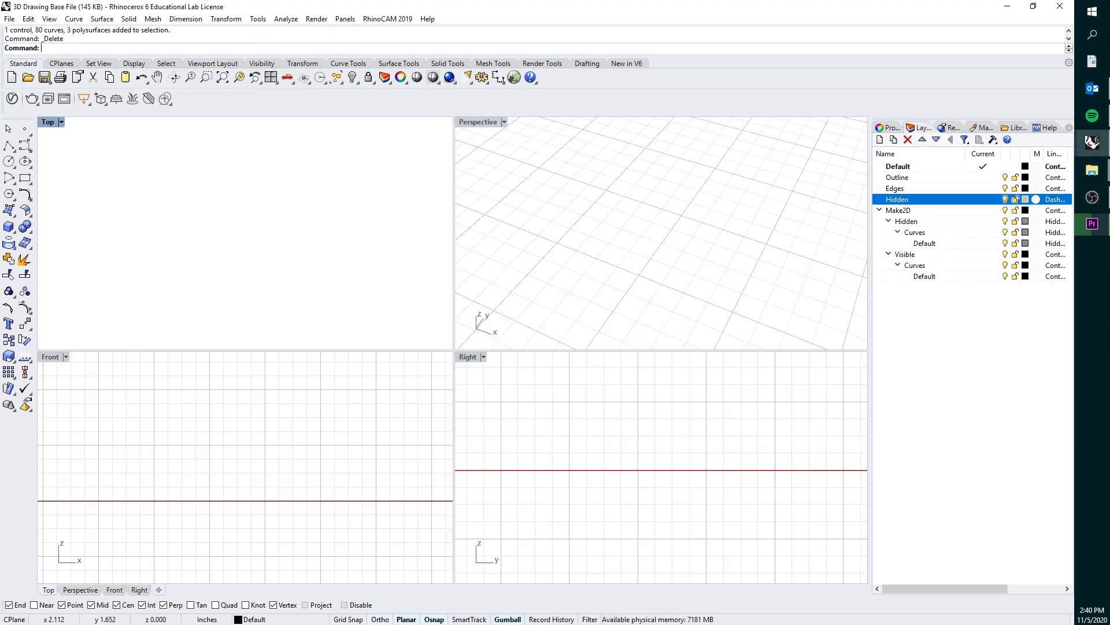
Step: Draw a 1 by 1 inch square in the Top viewport
click(25, 180)
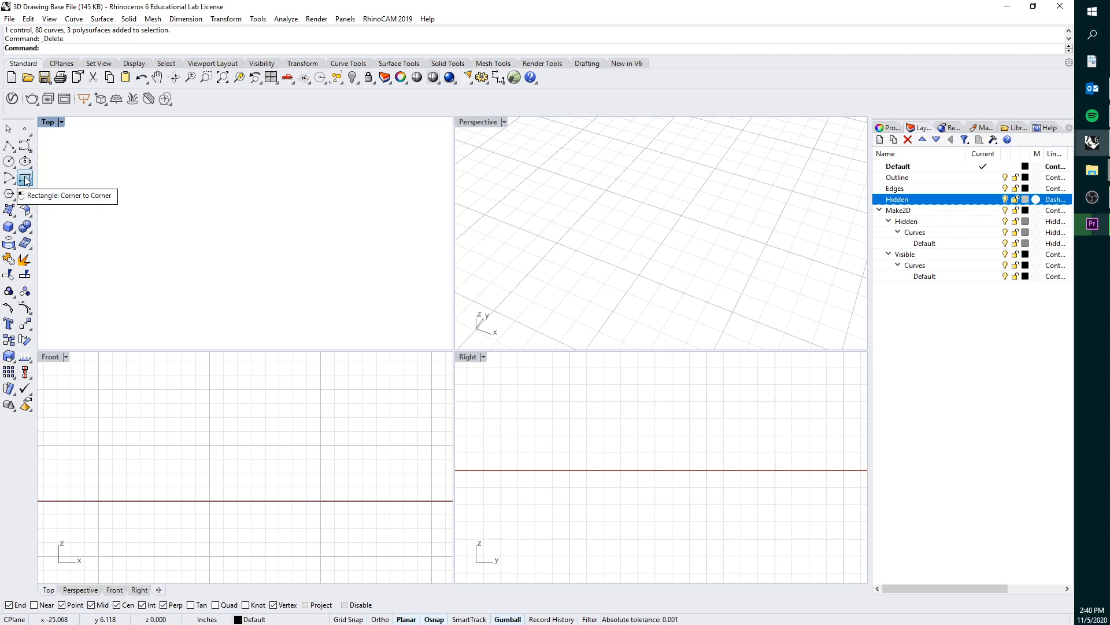
click(179, 266)
text(1)
key(Return)
text(1)
key(Return)
scroll(186, 265, up, 10)
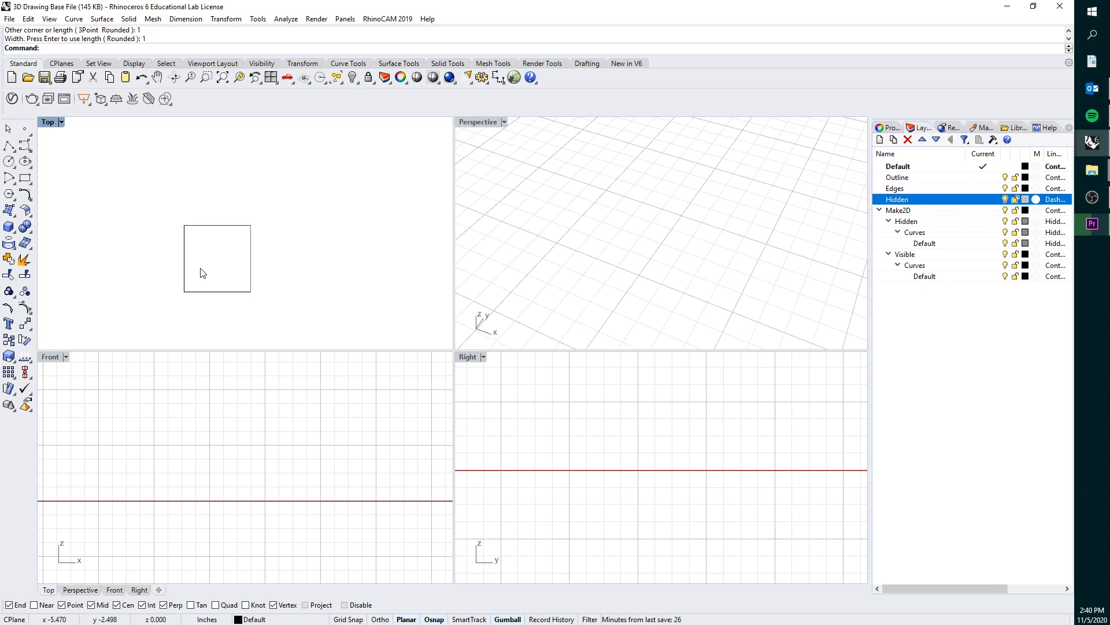
Step: With Ortho on, draw a 1 inch horizontal line leftward from the square's lower-left corner
click(8, 146)
click(225, 288)
key(F8)
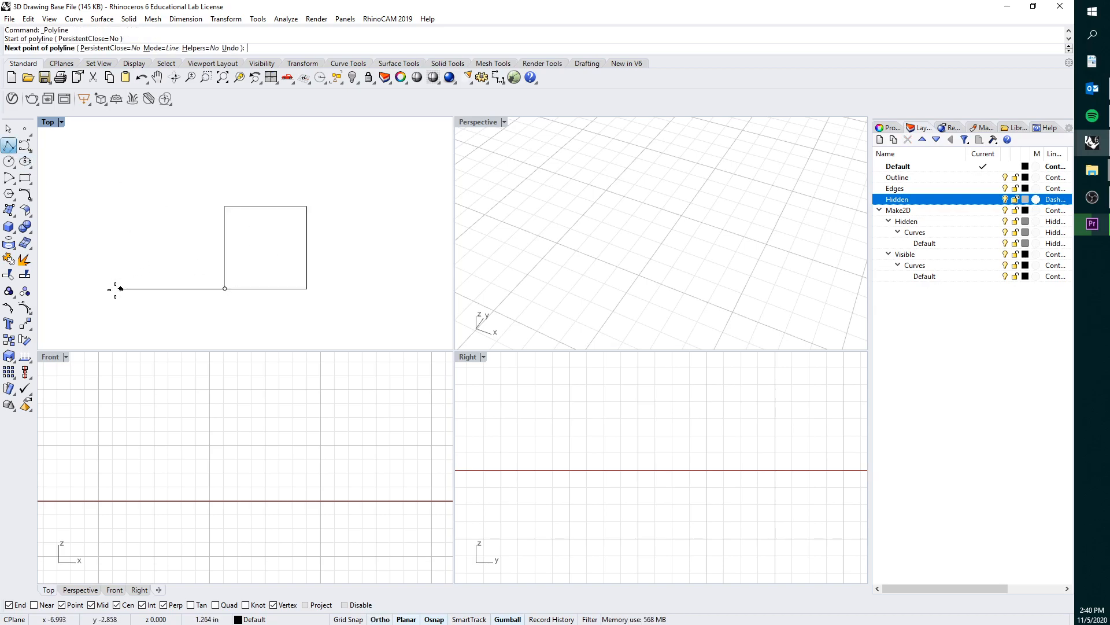
key(F8)
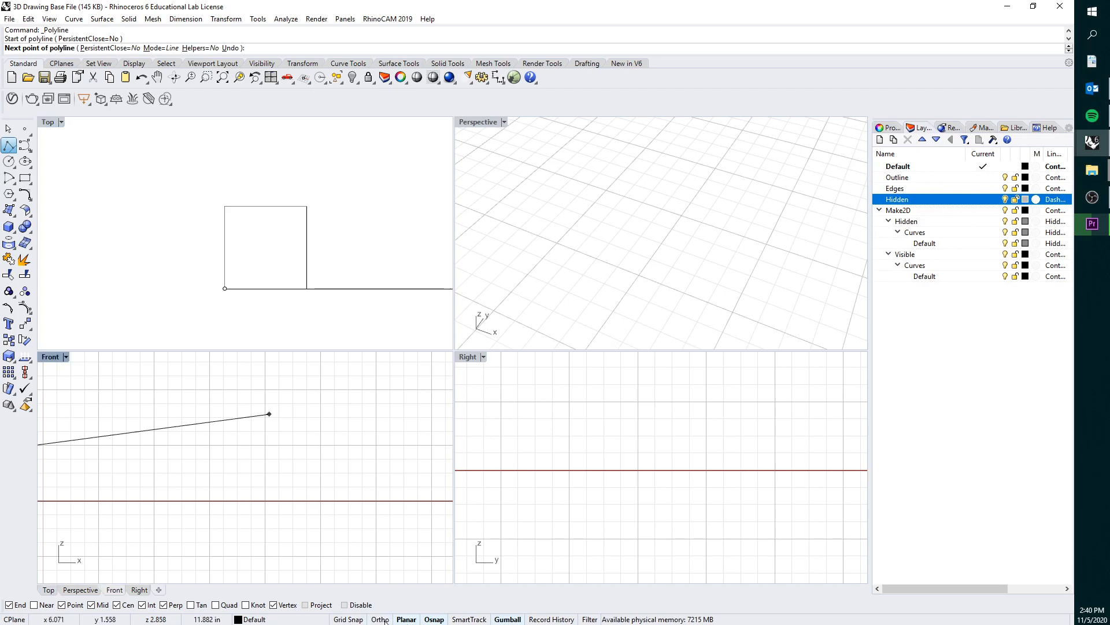
click(380, 620)
text(1)
key(Return)
click(133, 242)
key(Return)
Step: Rotate the horizontal line -45 degrees about the square's lower-left corner
drag(186, 307, 178, 269)
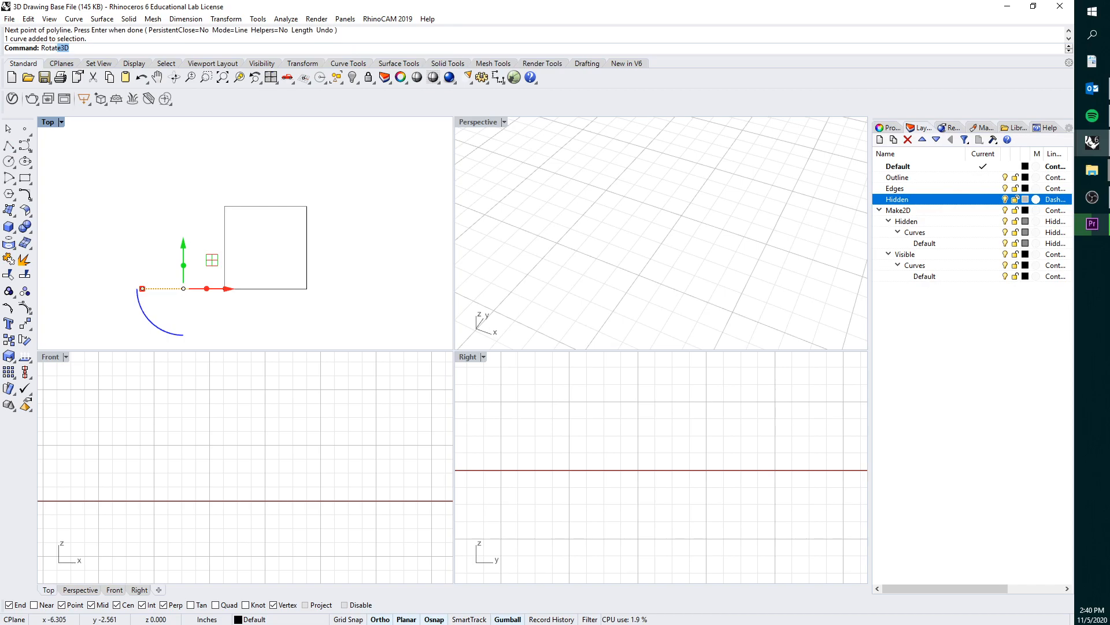
key(Return)
click(225, 287)
text(-45)
key(Return)
Step: Copy the diagonal line from the square's lower-left corner to its upper-left and upper-right corners
click(244, 289)
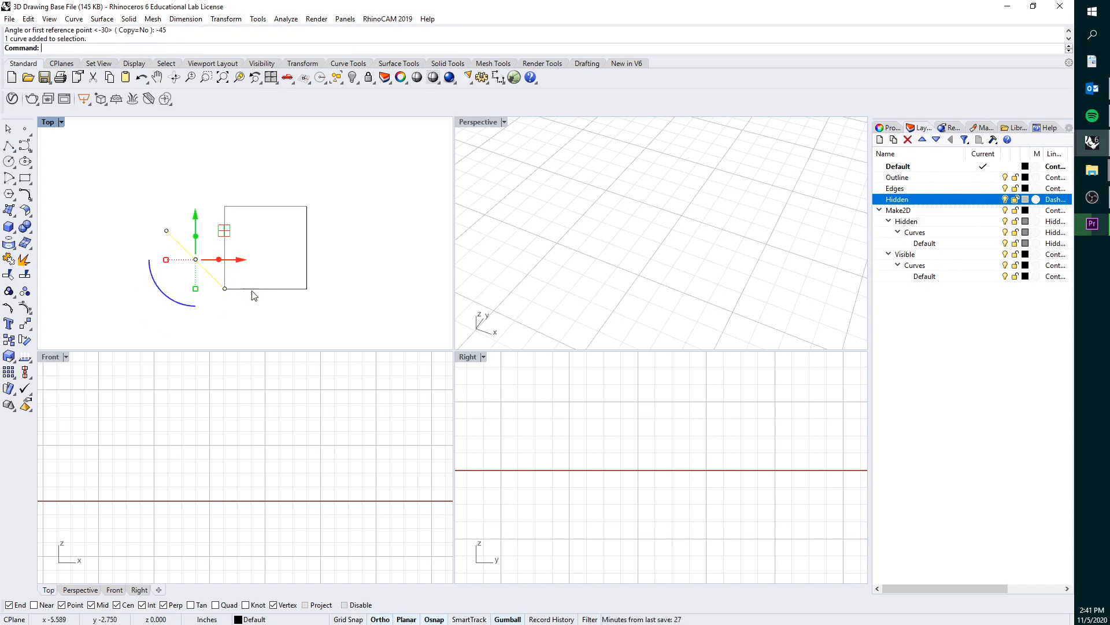
text(Copy)
key(Return)
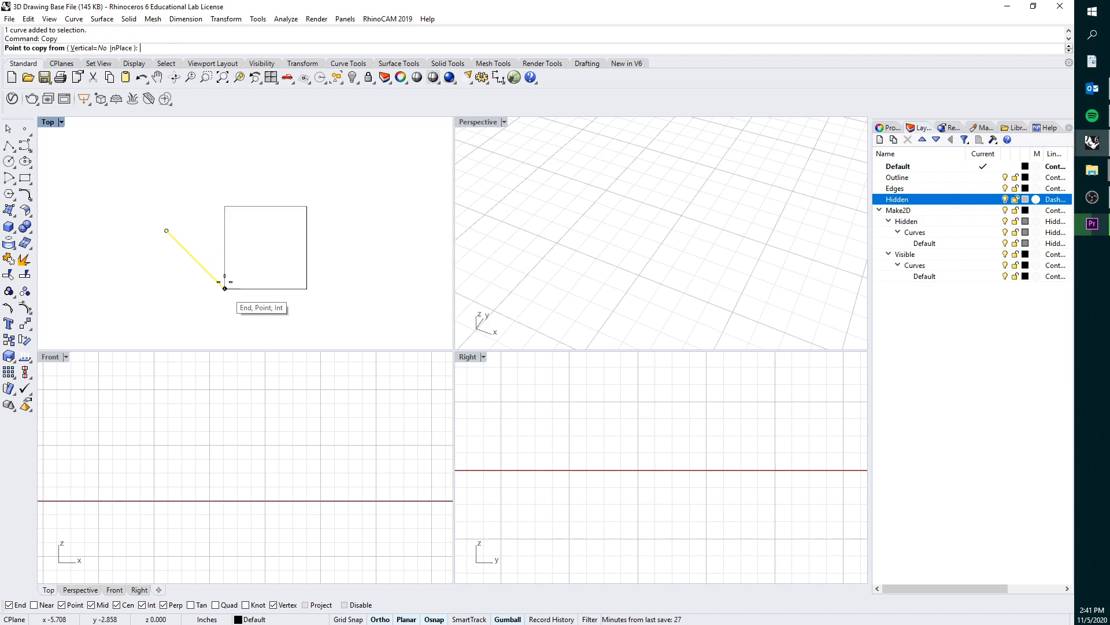
click(224, 288)
click(225, 205)
click(306, 206)
key(Return)
Step: Copy the square from its upper-right corner to the far end of the upper-right diagonal line
click(308, 232)
key(Return)
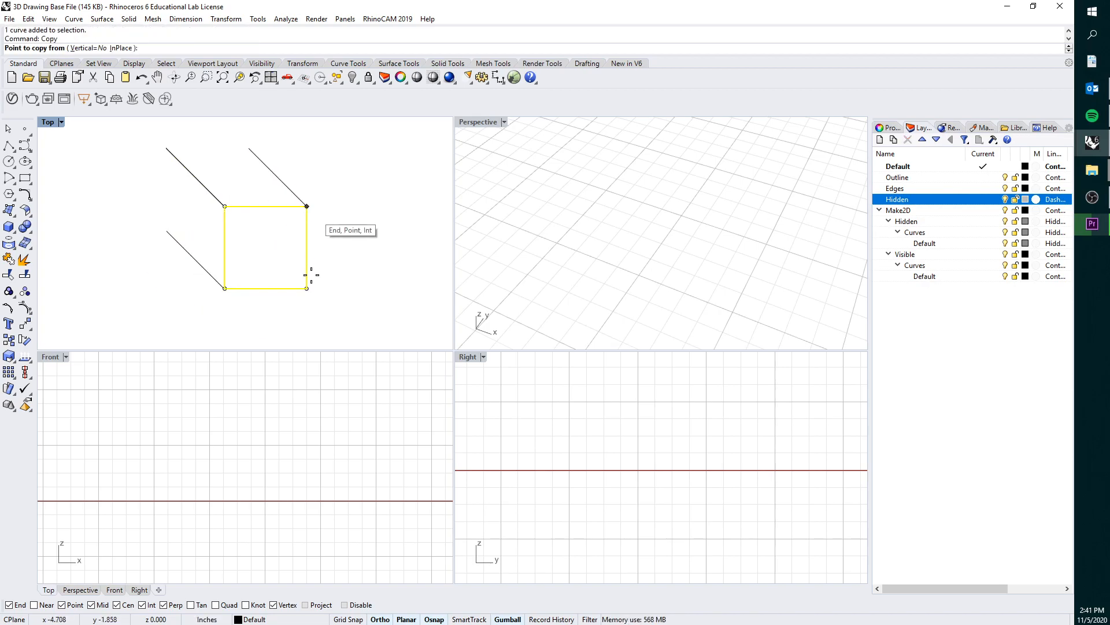
click(307, 205)
click(249, 148)
key(Return)
Step: Explode the rear square and delete its right and bottom edges, which lie behind the front faces
click(249, 187)
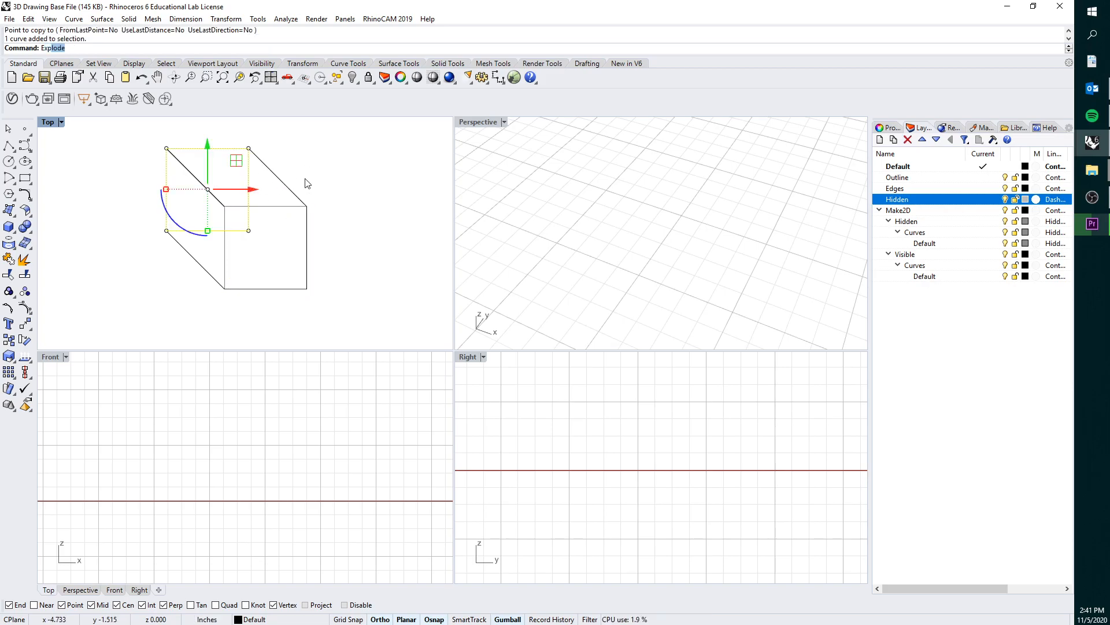
key(Return)
click(249, 180)
click(204, 232)
key(Delete)
right_drag(249, 207, 258, 226)
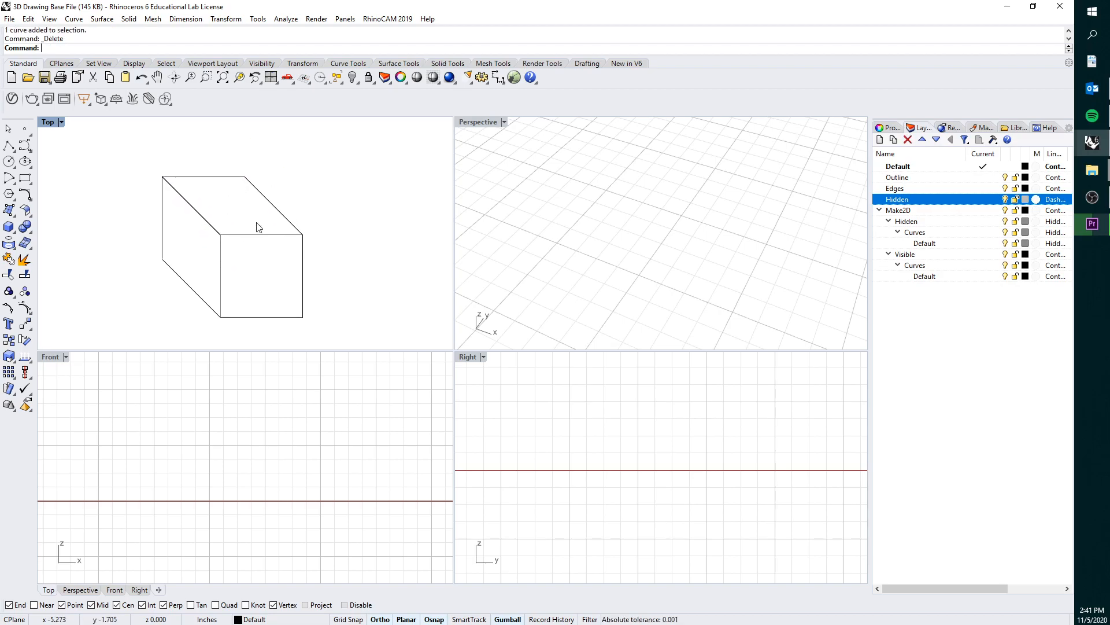
Step: Explode the front square into separate line segments
key(ctrl+z)
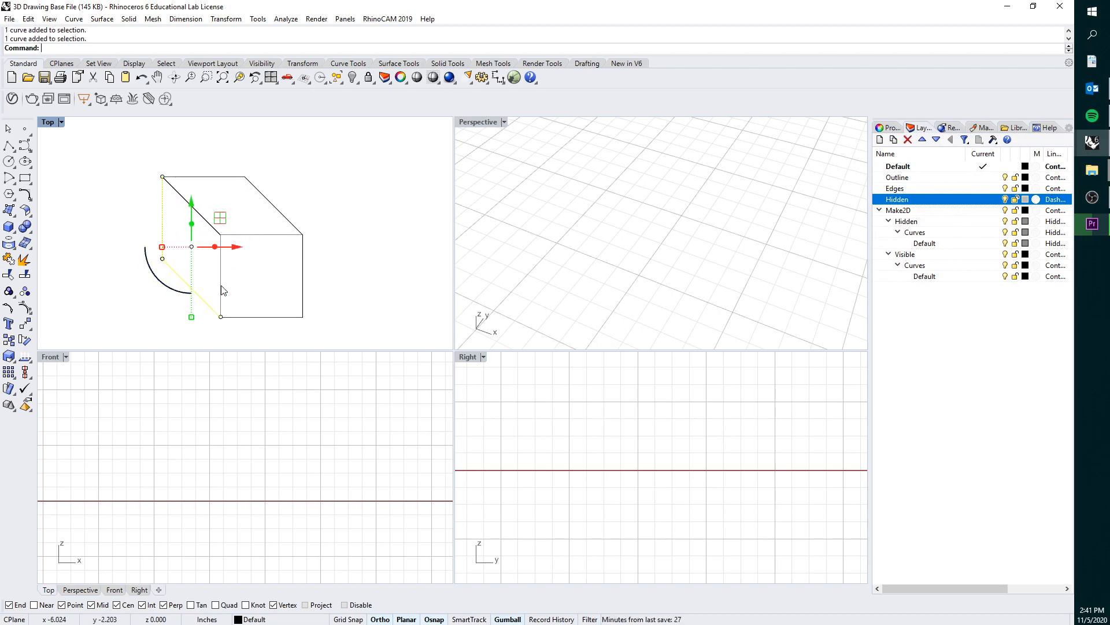
key(ctrl+z)
click(388, 270)
click(255, 237)
text(Explode)
key(Return)
Step: Change the six edges forming the box drawing's outer silhouette to the Outline layer
click(323, 255)
drag(337, 270, 288, 302)
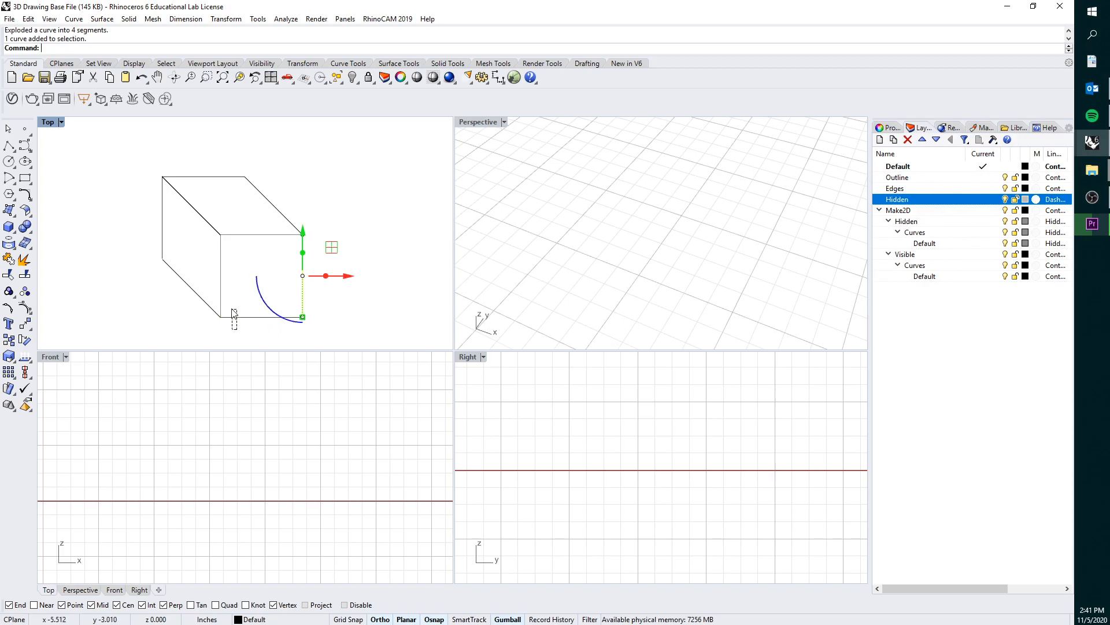
shift+click(235, 316)
shift+click(209, 305)
shift+click(163, 221)
shift+click(189, 176)
shift+click(276, 208)
right_click(901, 177)
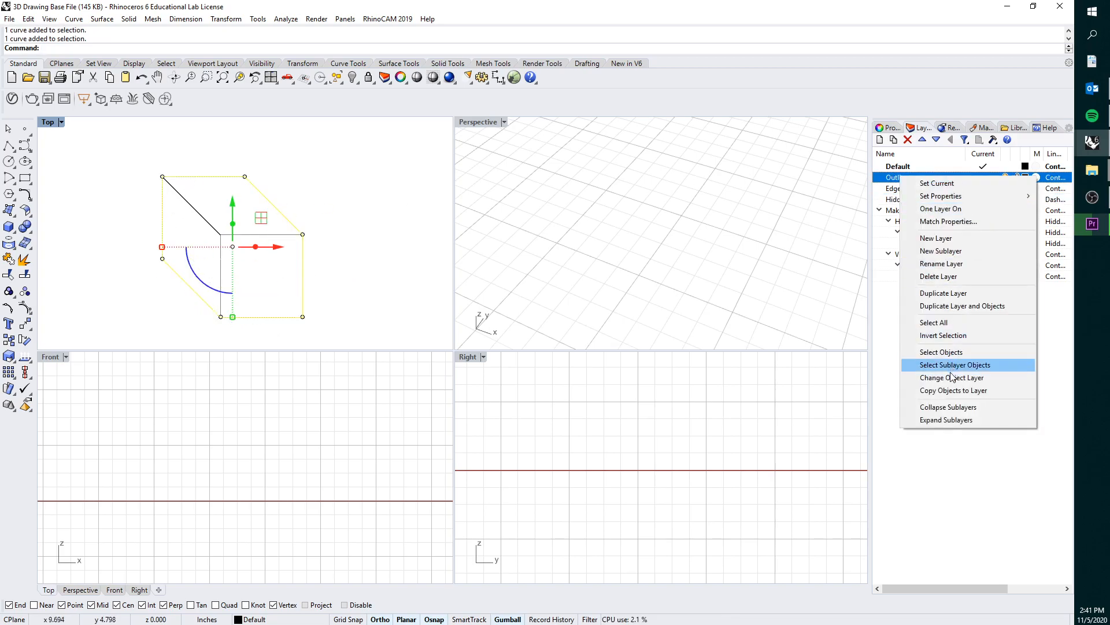
click(951, 378)
click(293, 250)
Step: Change the three inner edges meeting at the front square's upper-left corner to the Edges layer
scroll(283, 249, up, 4)
drag(241, 253, 167, 210)
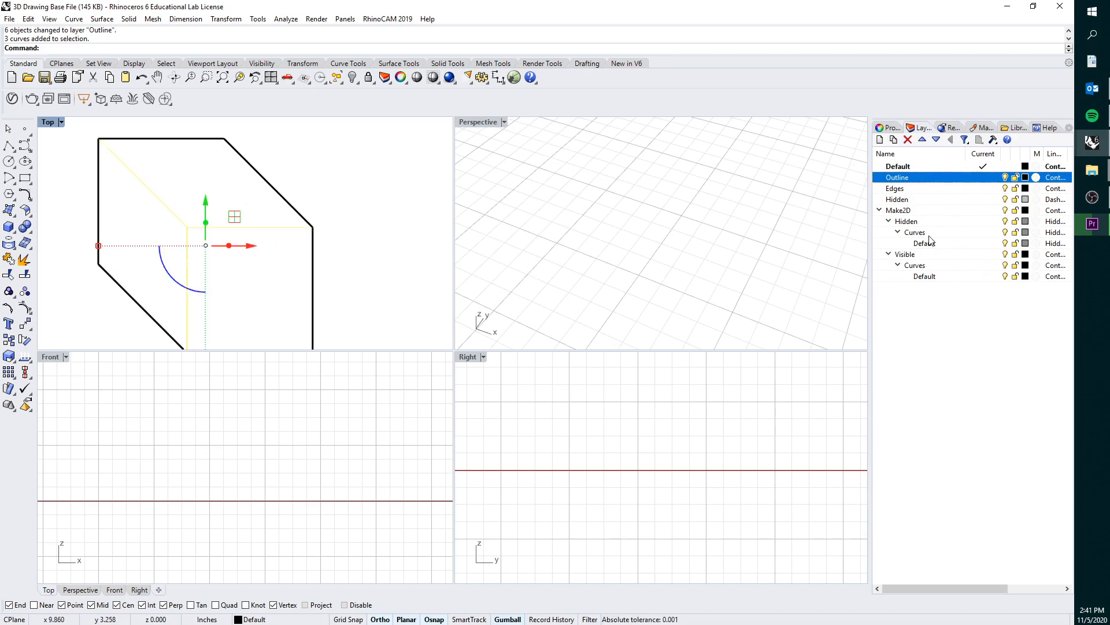
right_click(900, 193)
click(949, 389)
click(347, 228)
scroll(337, 233, down, 4)
right_drag(338, 233, 292, 228)
scroll(241, 231, up, 4)
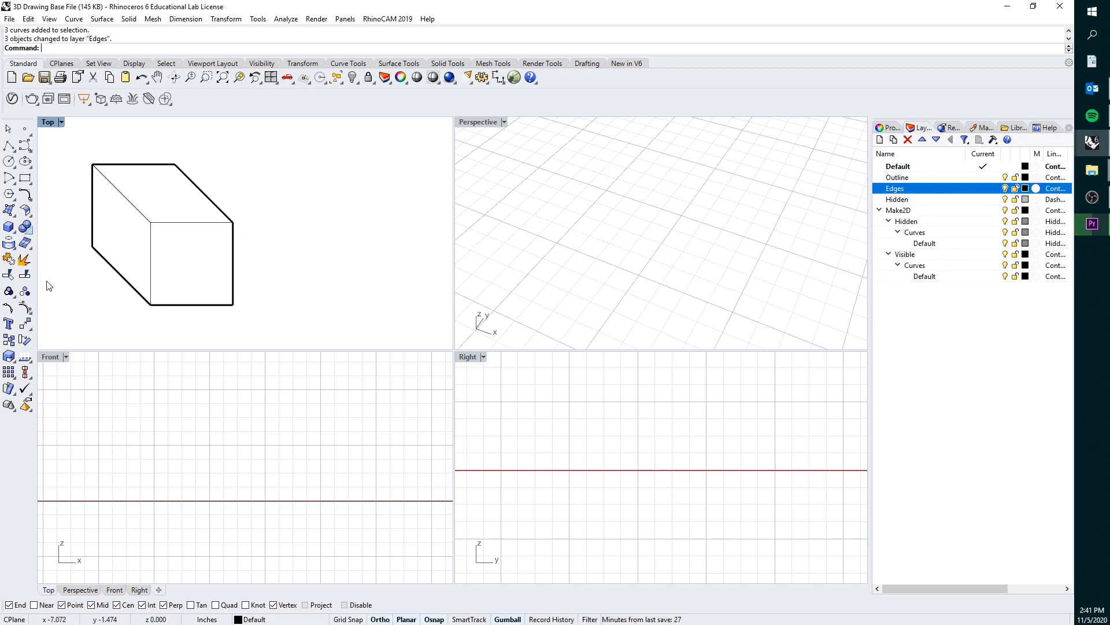
scroll(225, 247, down, 2)
right_drag(201, 244, 256, 234)
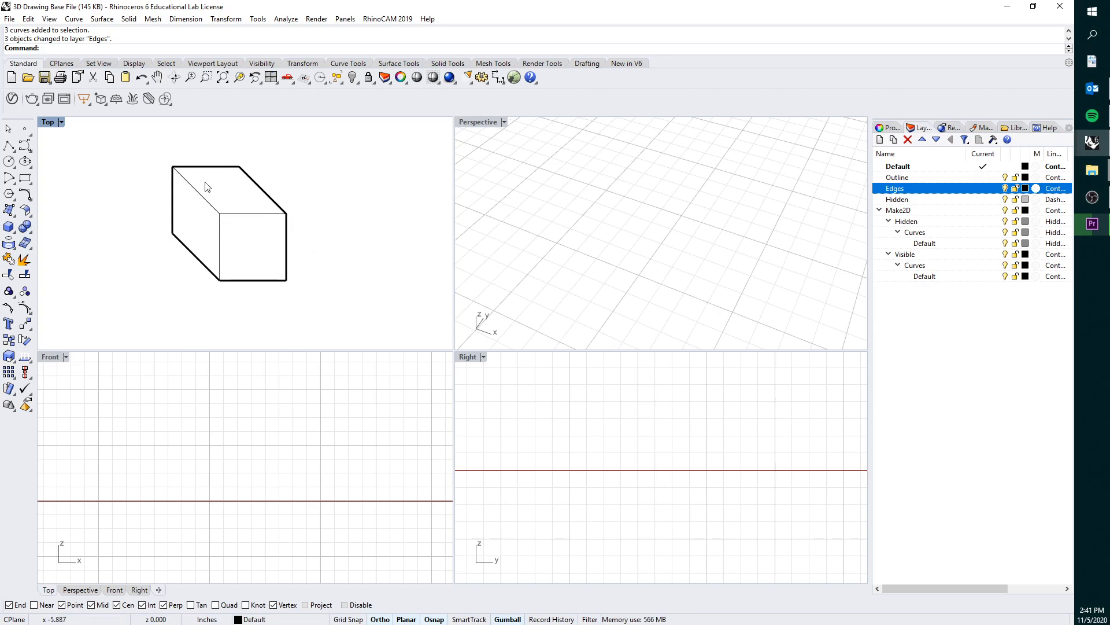
right_drag(321, 211, 307, 213)
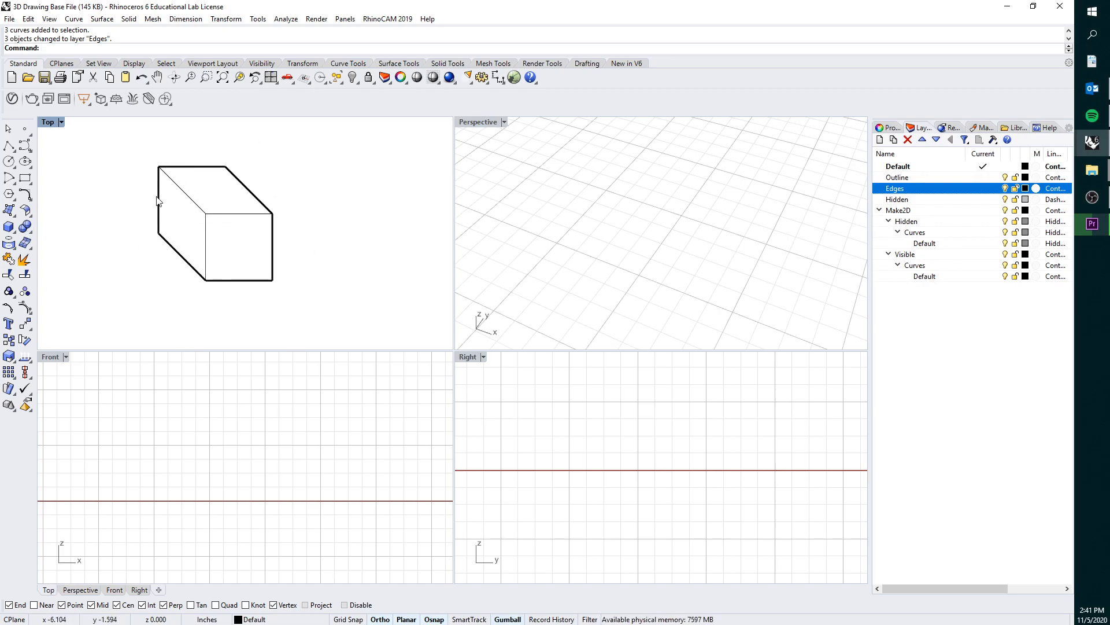
Step: Create a solid box at the origin with length, width and height of 1 inch
click(11, 229)
scroll(272, 251, down, 2)
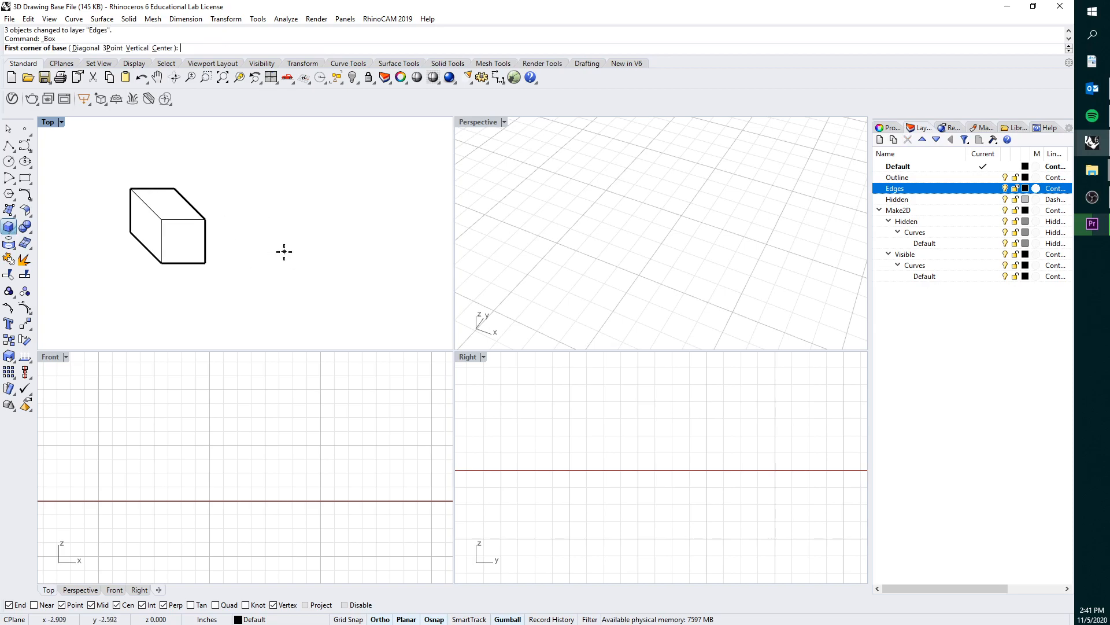
text(0)
key(Return)
scroll(312, 254, down, 2)
right_drag(315, 238, 228, 311)
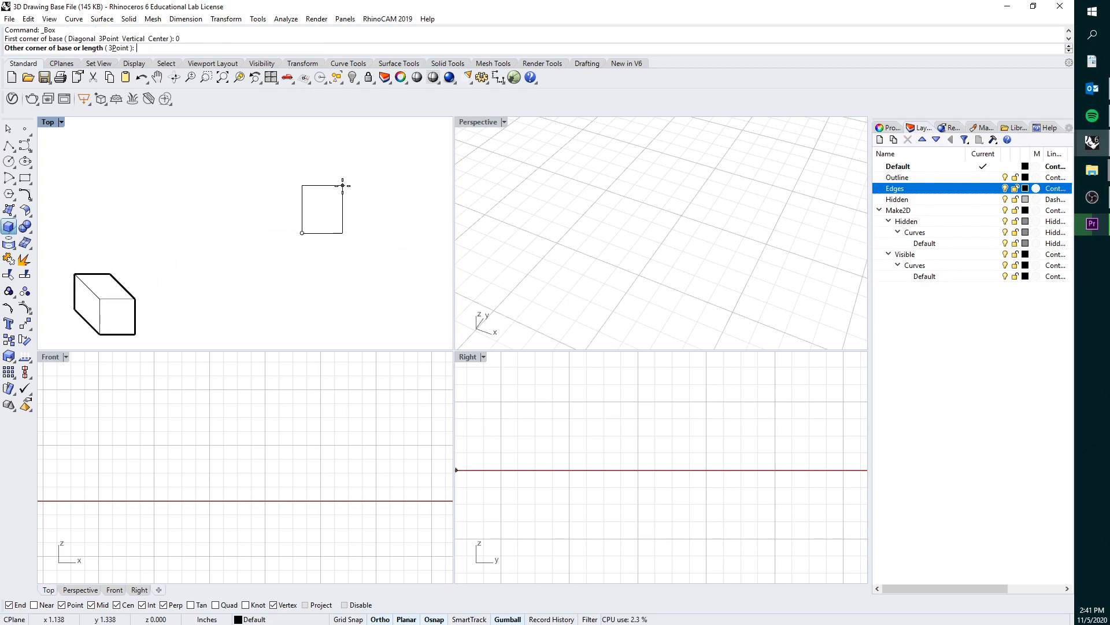
text(1)
key(Return)
text(1)
text(1)
key(Return)
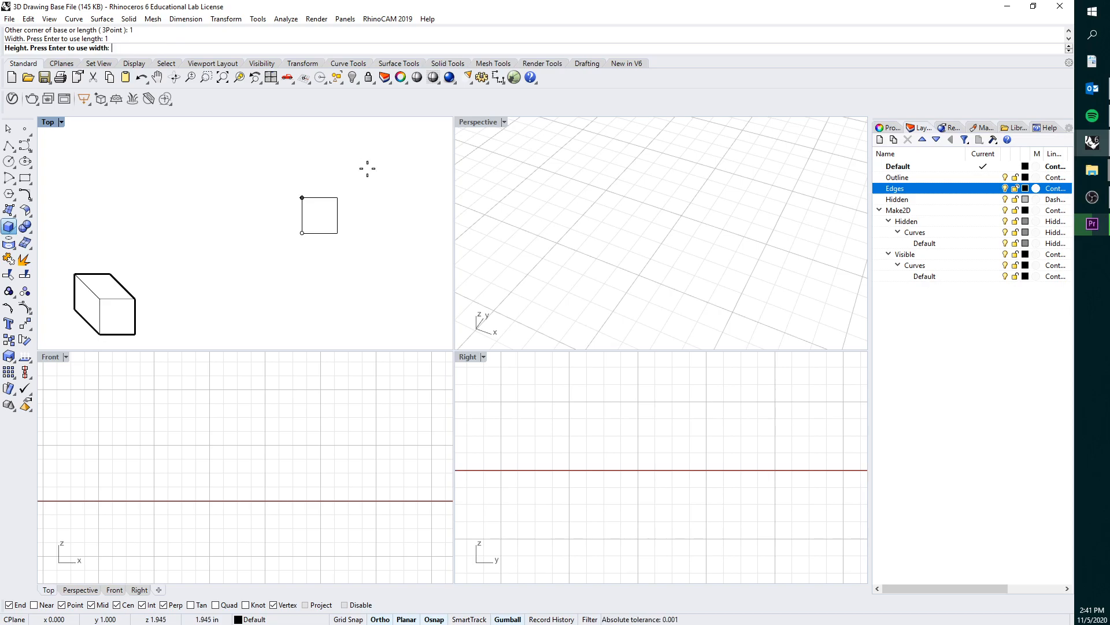
key(Return)
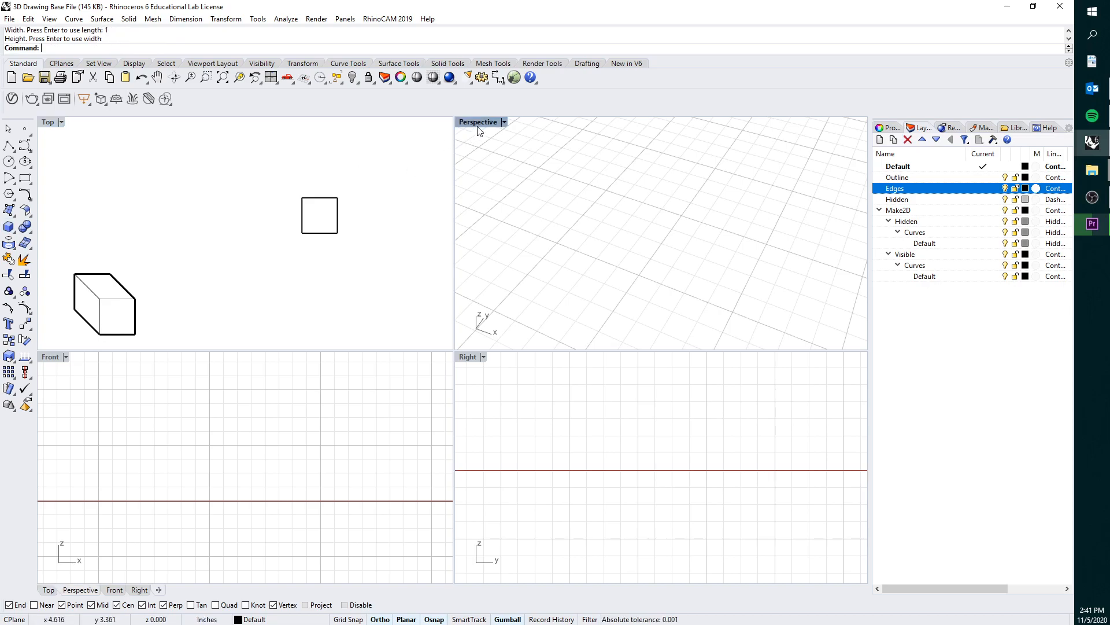
Step: Maximize the Perspective viewport and place one copy of the cube farther along the X axis, leaving a gap
double_click(478, 122)
right_drag(343, 332, 376, 345)
click(409, 334)
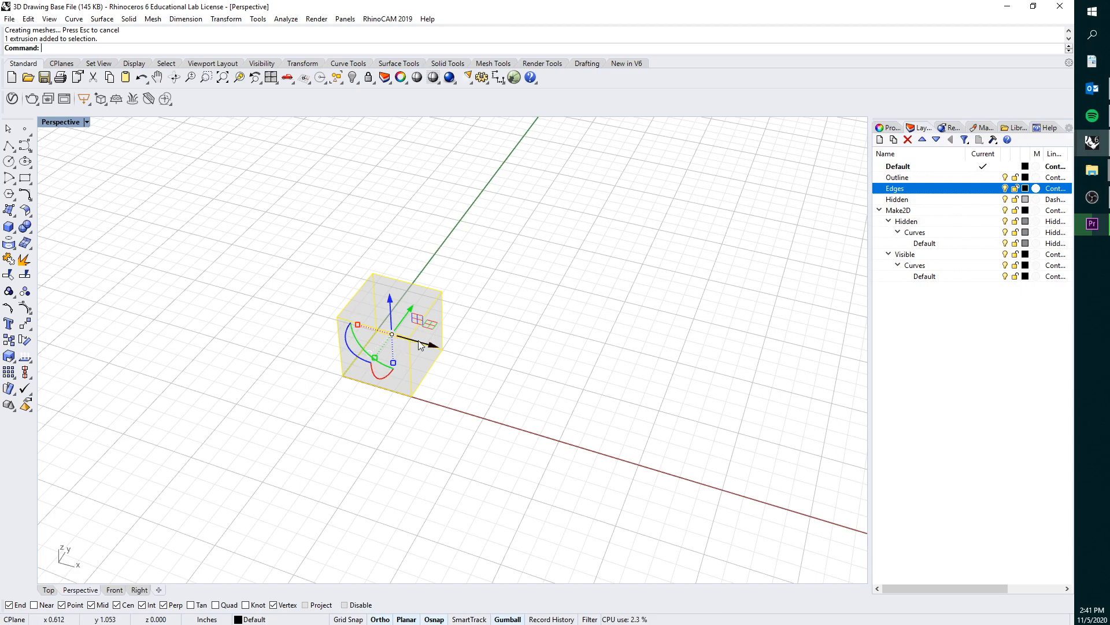
text(Py)
key(Return)
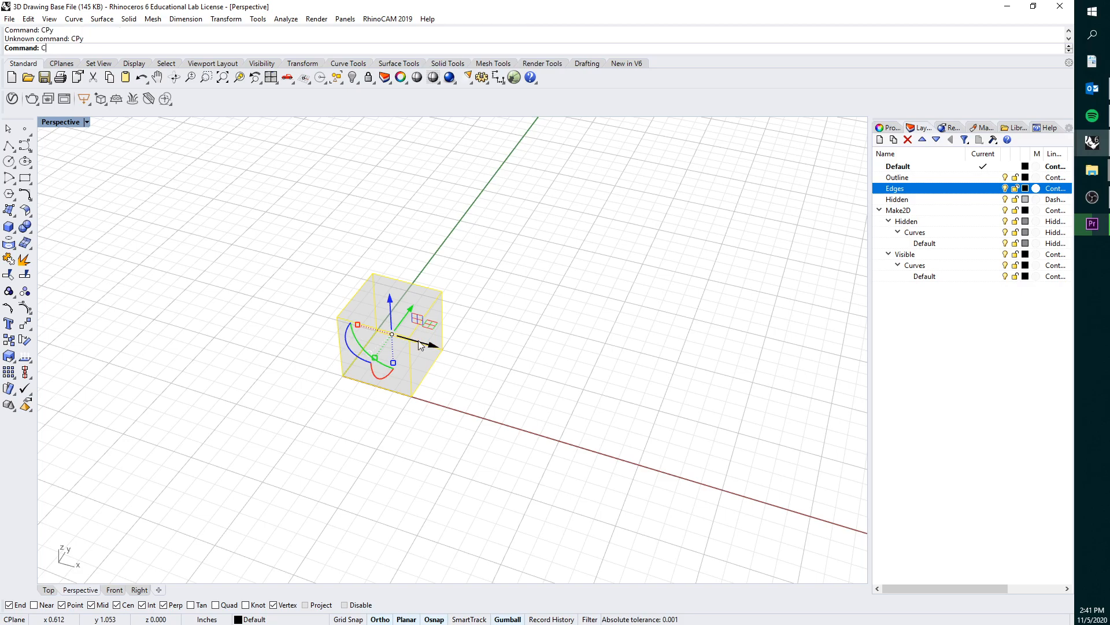
text(Copy)
key(Return)
click(442, 291)
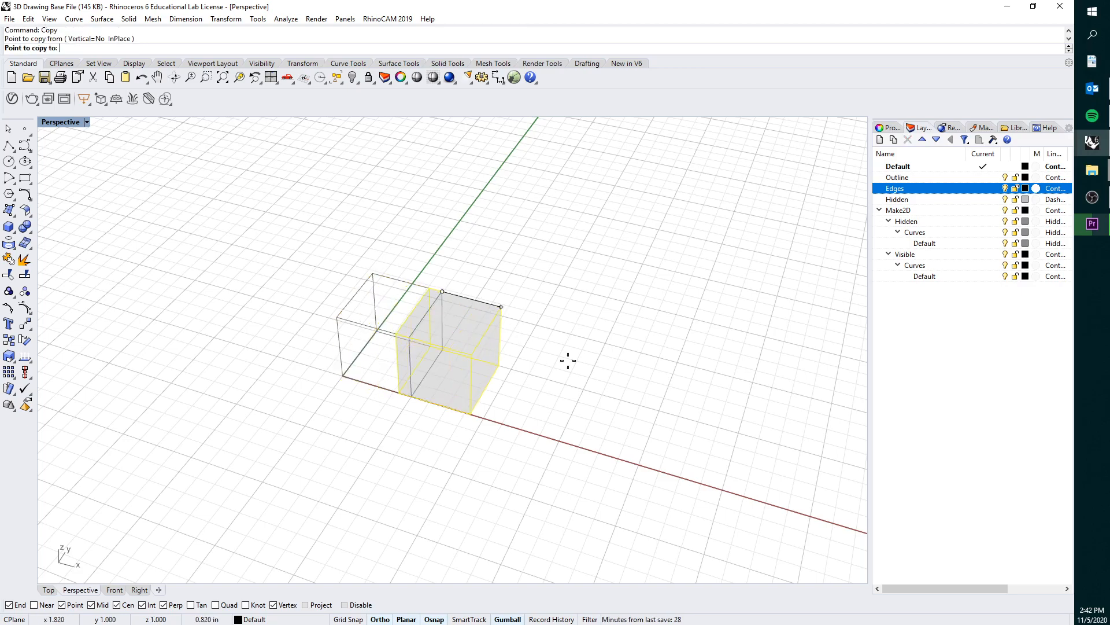
scroll(548, 351, down, 3)
click(679, 365)
key(Return)
click(676, 342)
right_drag(677, 342, 561, 304)
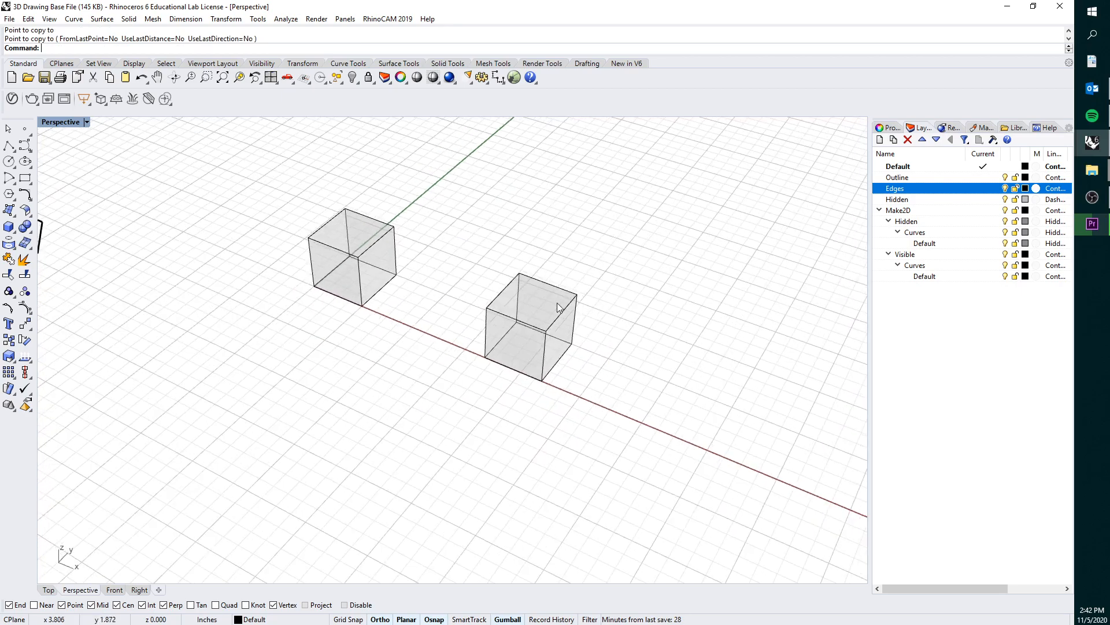
Step: Apply CageEdit to the copied cube using BoundingBox, CPlane coordinates, 2 points per direction and the Global region
scroll(577, 318, up, 5)
click(550, 291)
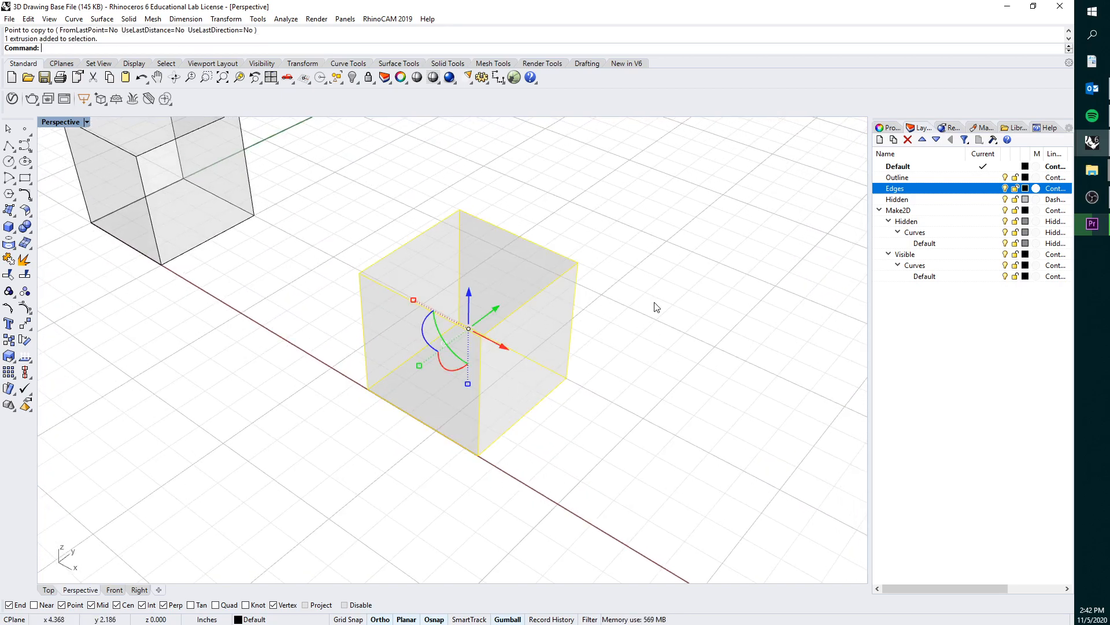
key(Return)
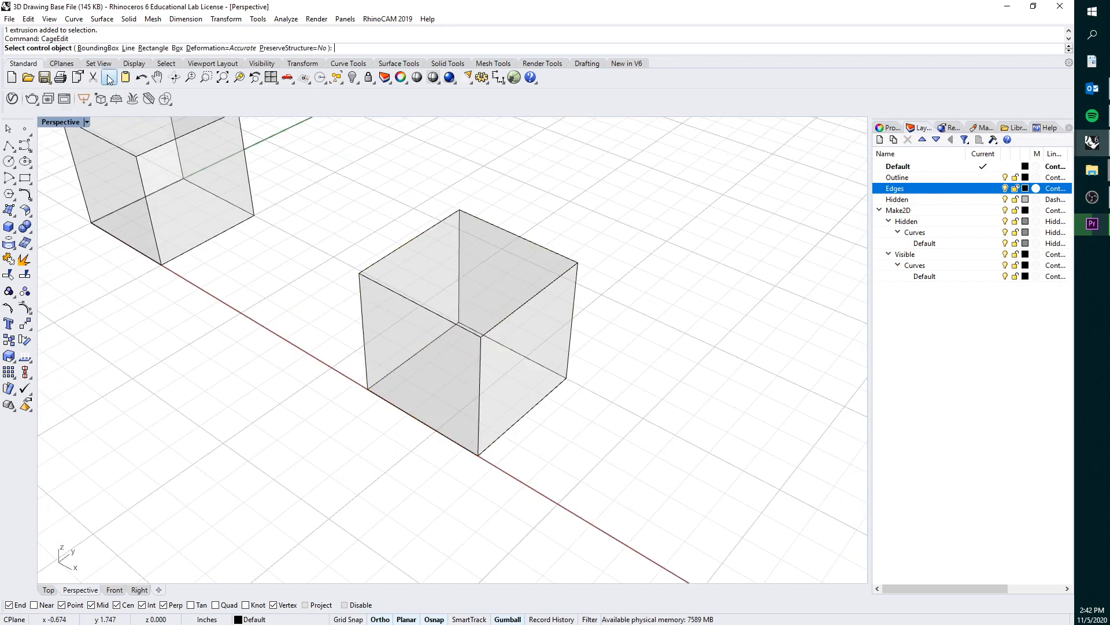
click(113, 48)
click(113, 48)
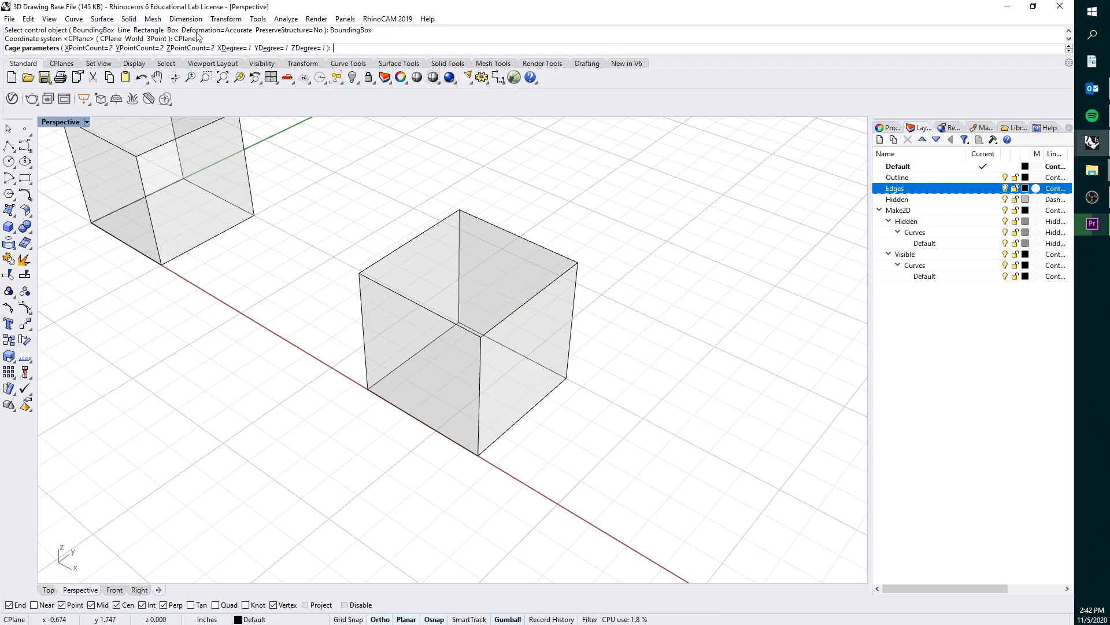
key(Return)
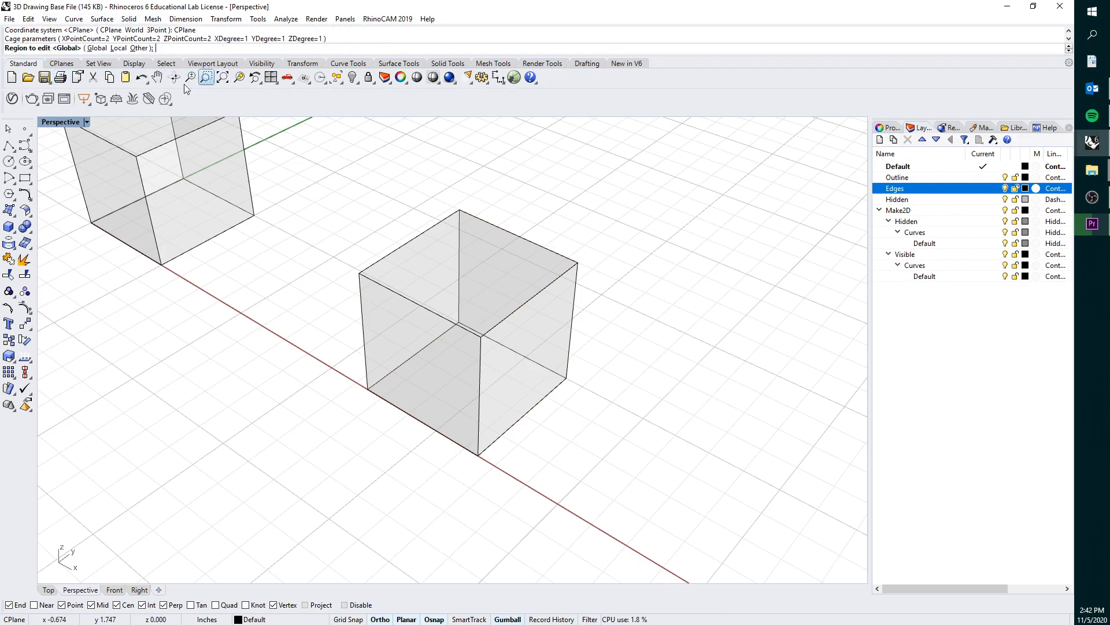
click(98, 49)
Step: Draw a line along the bottom edge of the caged cube's face farthest along the X axis
right_drag(538, 176, 500, 194)
click(10, 146)
click(431, 474)
click(534, 399)
right_click(533, 403)
Step: Move the new line outward along the X axis, away from the caged cube
click(526, 406)
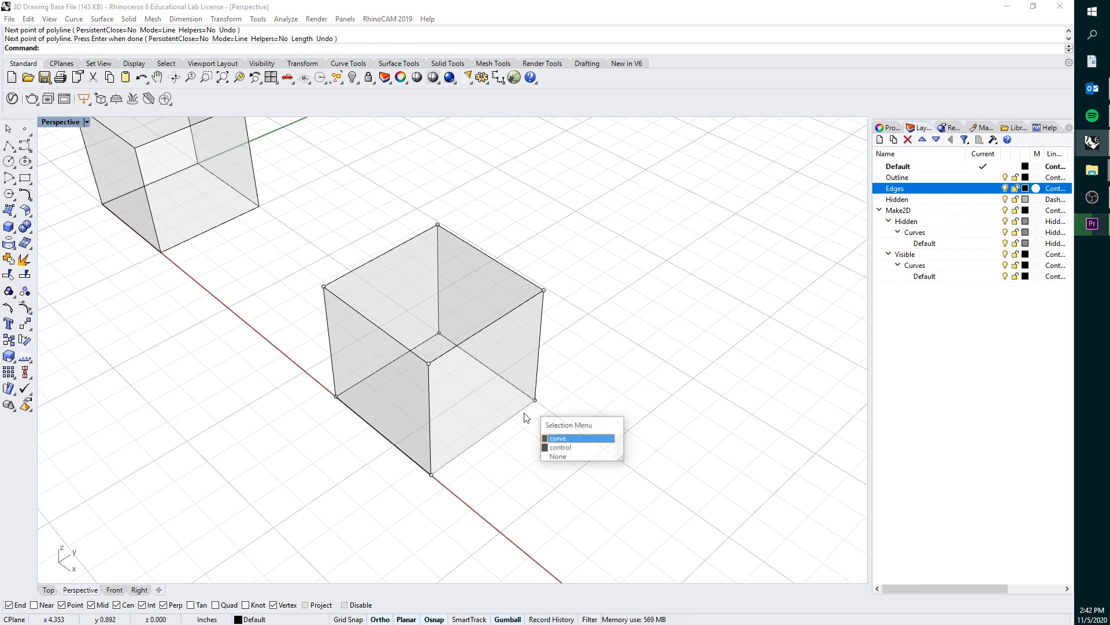
click(572, 438)
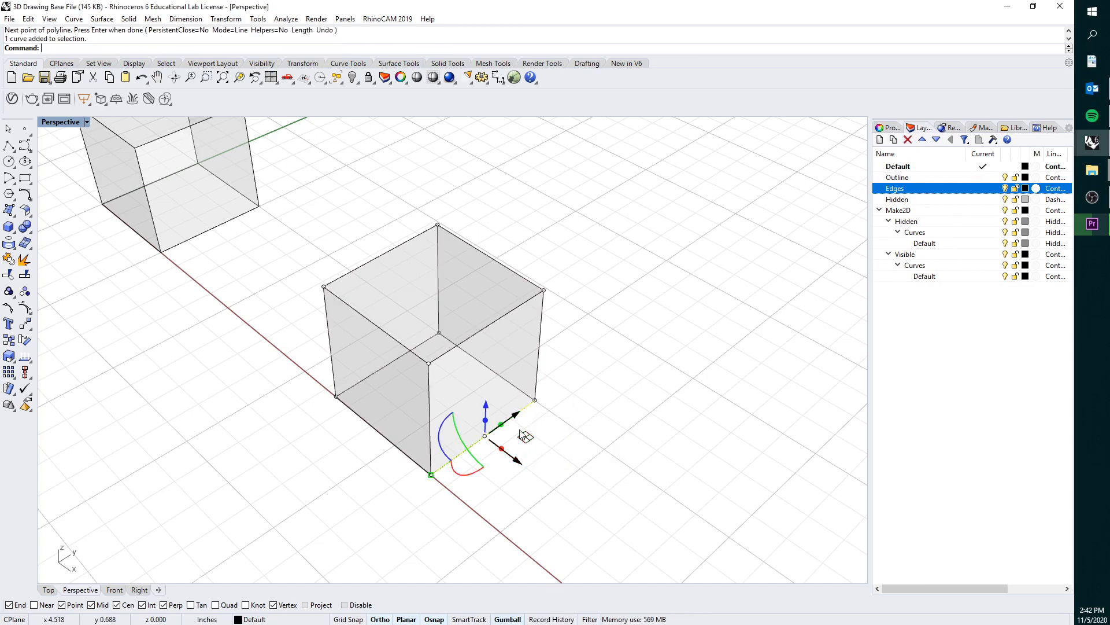
key(Return)
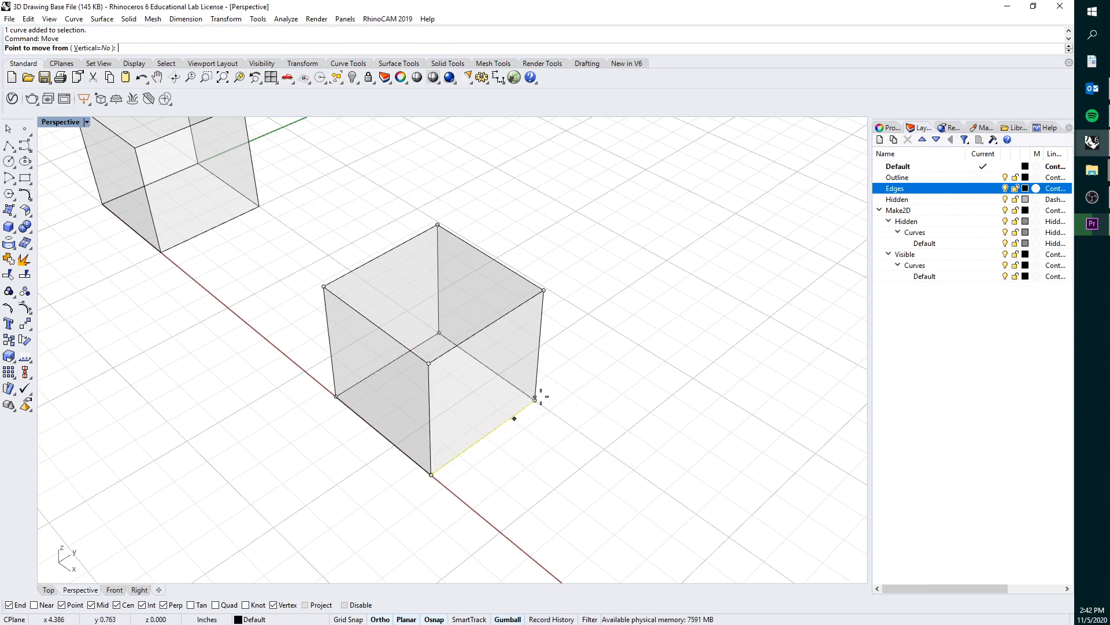
click(533, 441)
click(630, 456)
Step: Rotate the moved line about its midpoint with the gumball so that it stands vertical
shift+right_drag(623, 384, 624, 413)
right_drag(623, 413, 651, 426)
drag(507, 481, 515, 389)
click(621, 322)
right_drag(531, 398, 555, 381)
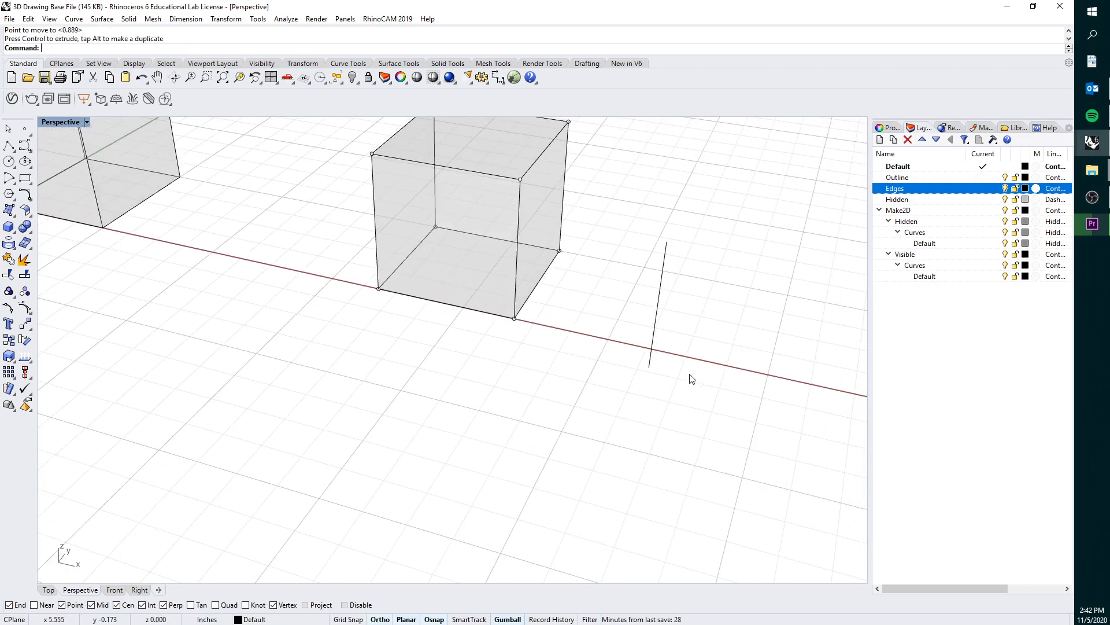
Step: Rotate the vertical guide line 45 degrees about its lower endpoint in the Front view
click(653, 361)
double_click(60, 122)
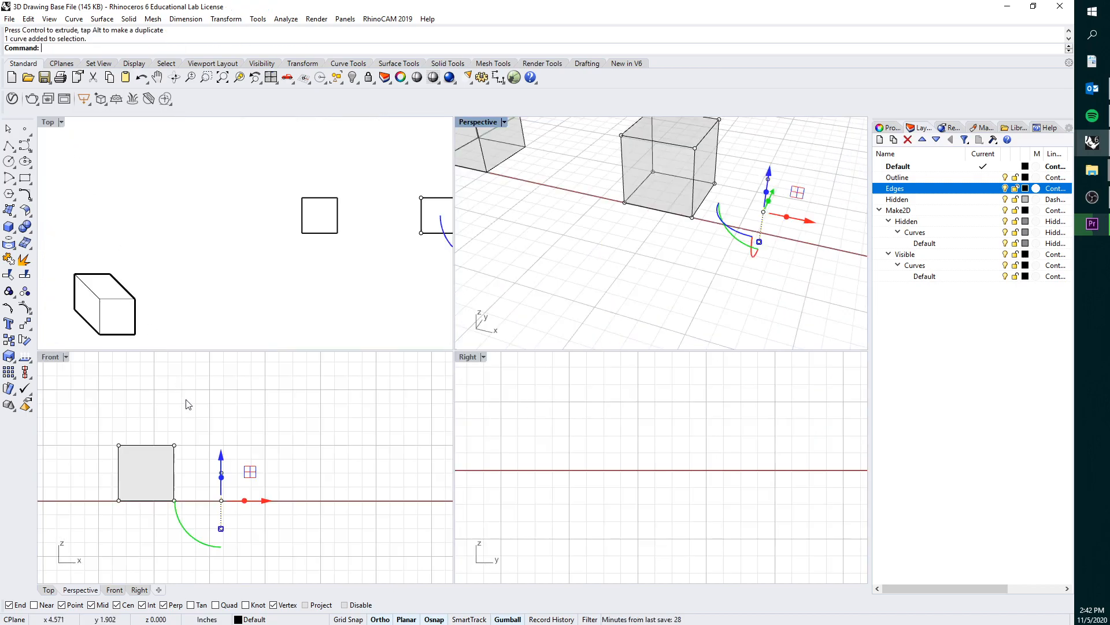
scroll(248, 404, up, 5)
key(Return)
click(267, 529)
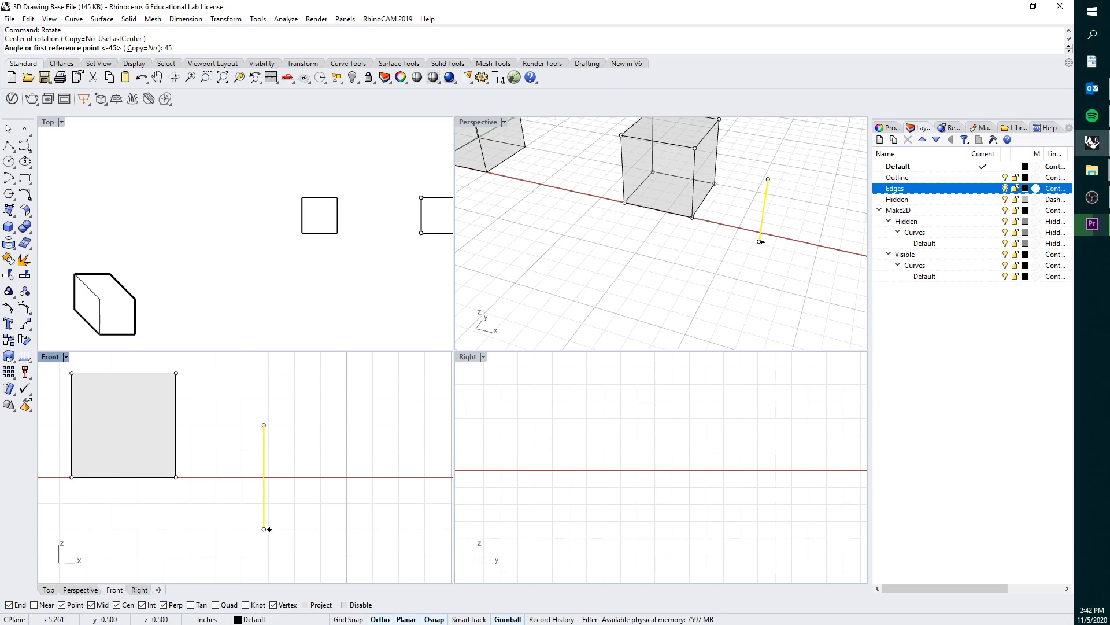
key(Return)
Step: Move the angled guide line by its lower endpoint onto the cage's bottom rear corner farthest along the X axis
double_click(489, 122)
scroll(670, 237, up, 3)
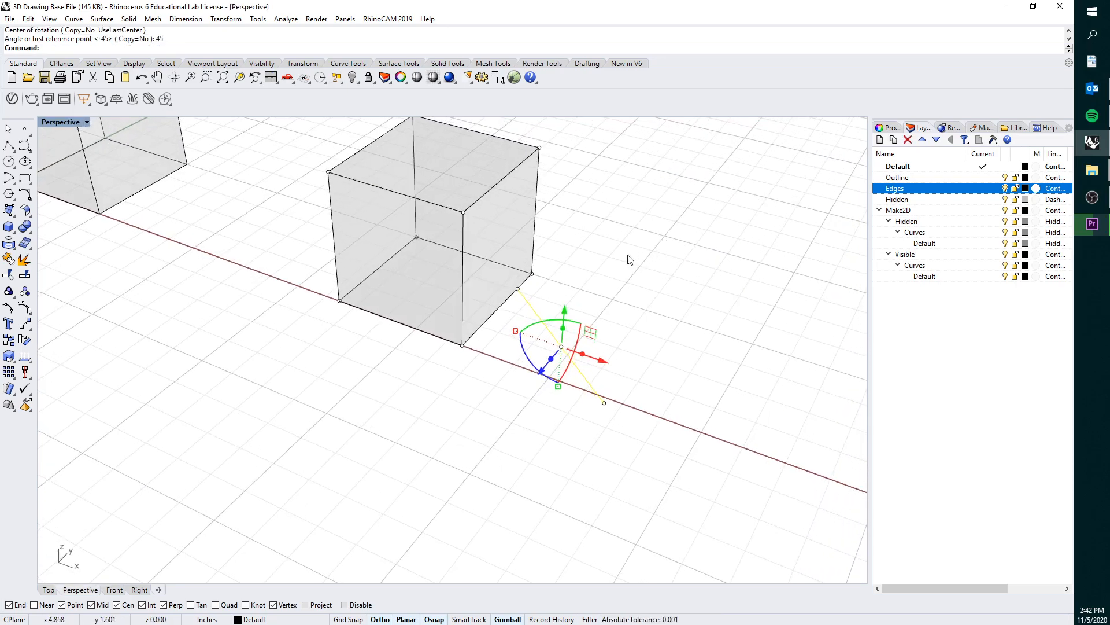
text(M)
key(Return)
click(604, 402)
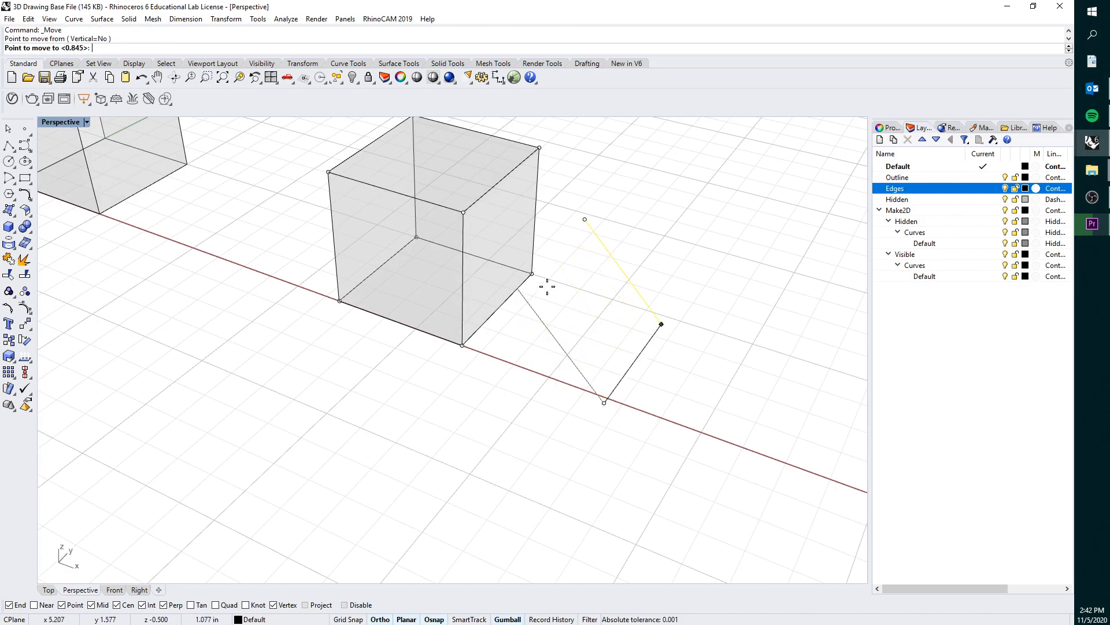
click(532, 274)
key(Escape)
Step: Move the four rear cage points from the guide line's lower endpoint to its upper endpoint to shear the cube
right_drag(590, 245, 581, 296)
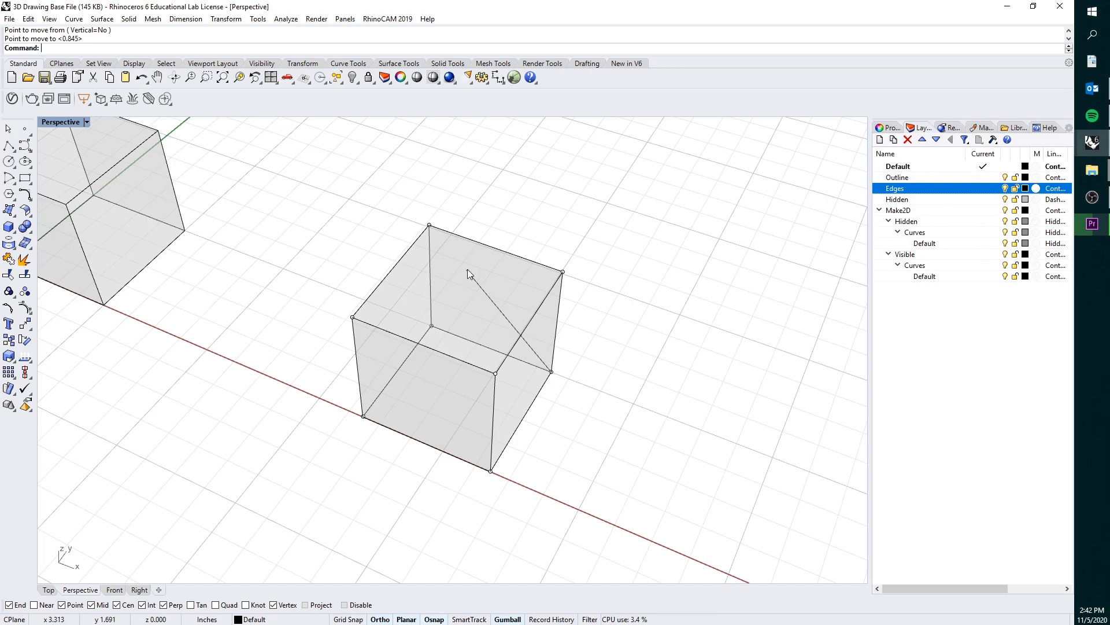
right_drag(466, 269, 457, 261)
drag(398, 178, 436, 336)
drag(511, 223, 559, 404)
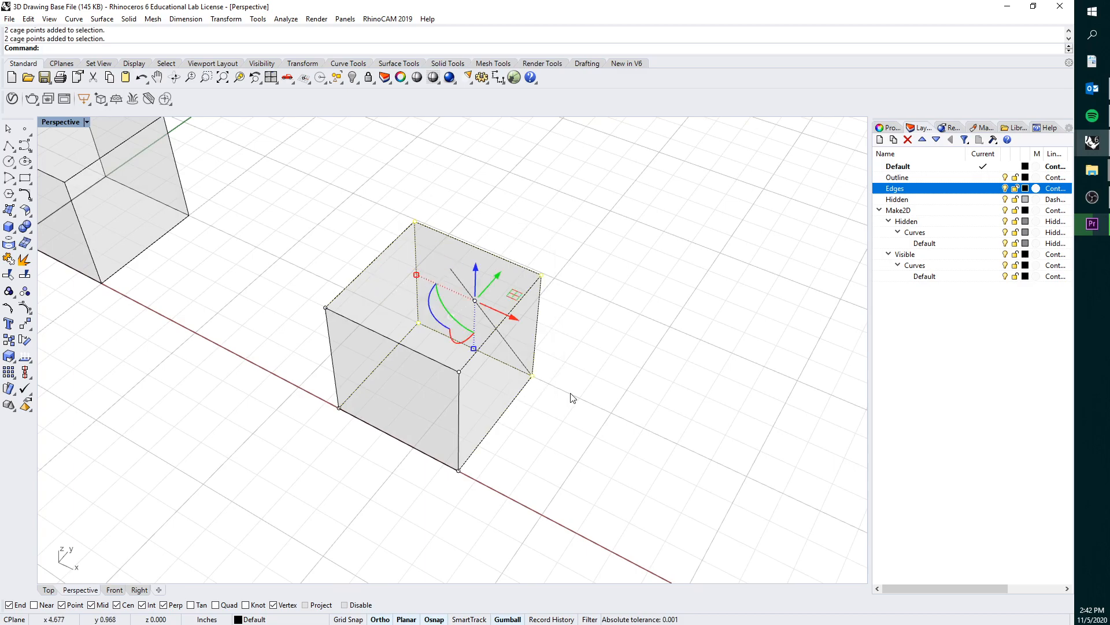
key(Return)
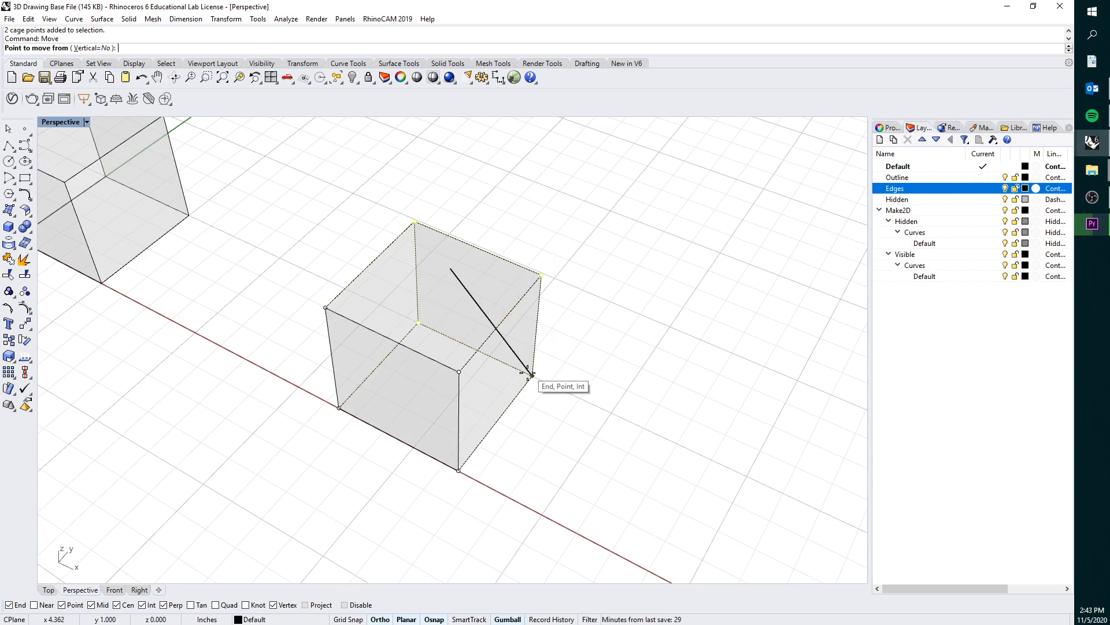
click(533, 375)
click(453, 265)
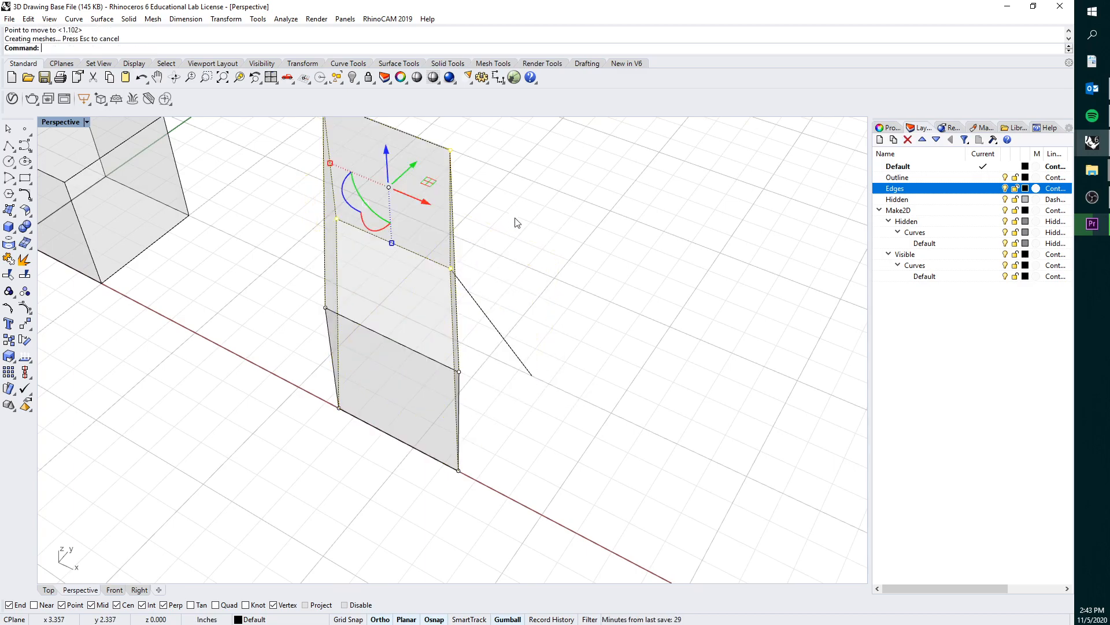
Step: Delete the guide line and the control cage, with the cage points turned off, leaving only the sheared cube
click(507, 335)
key(Delete)
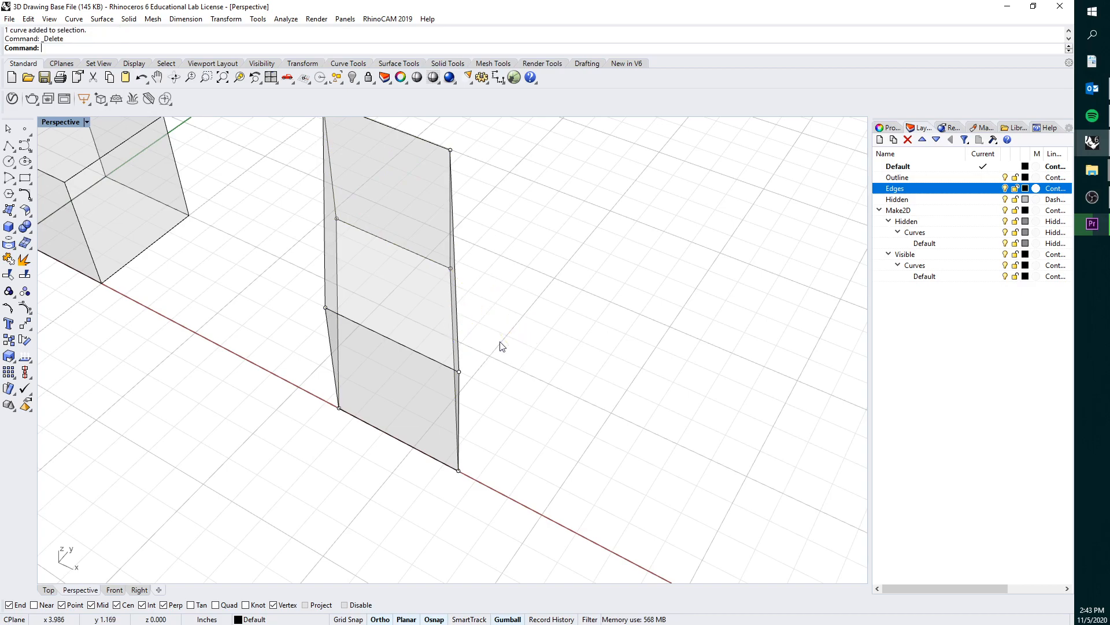
right_click(25, 308)
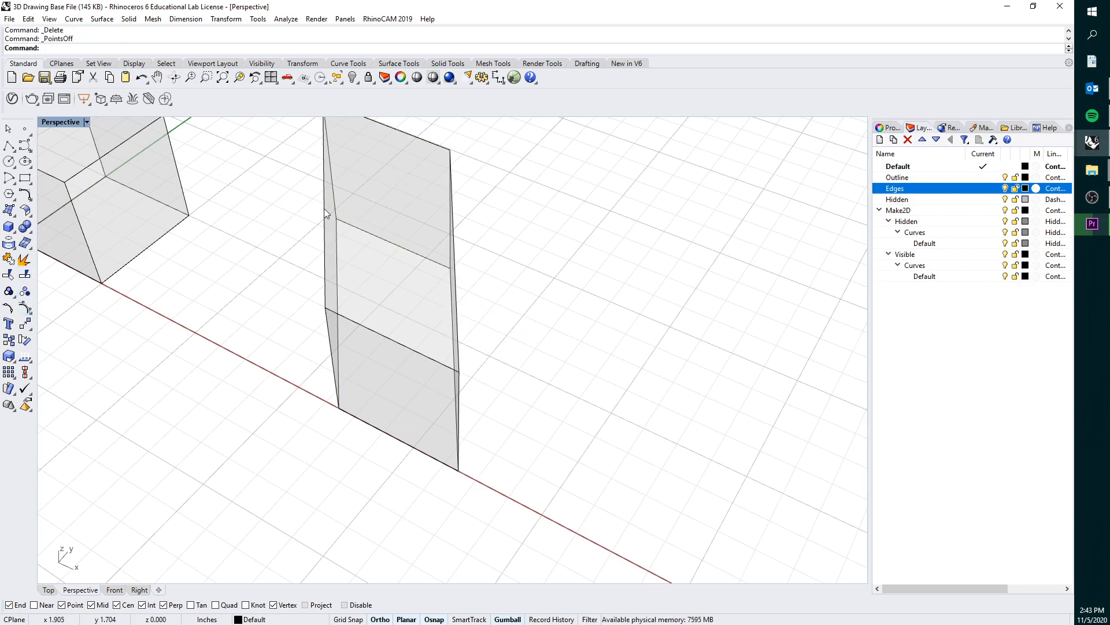
click(325, 212)
click(360, 240)
key(Delete)
Step: Run Make2D on the sheared cube from the Front view with hidden lines and the View projection
double_click(61, 122)
right_drag(152, 376, 272, 457)
scroll(266, 419, down, 8)
click(260, 442)
text(Make2D)
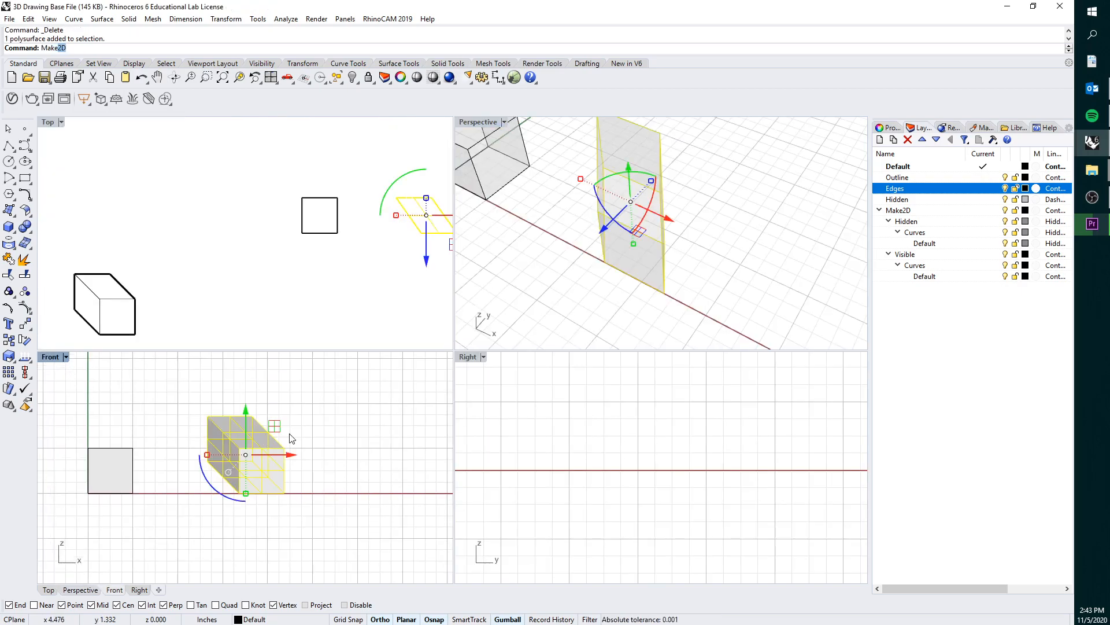
key(Return)
click(246, 455)
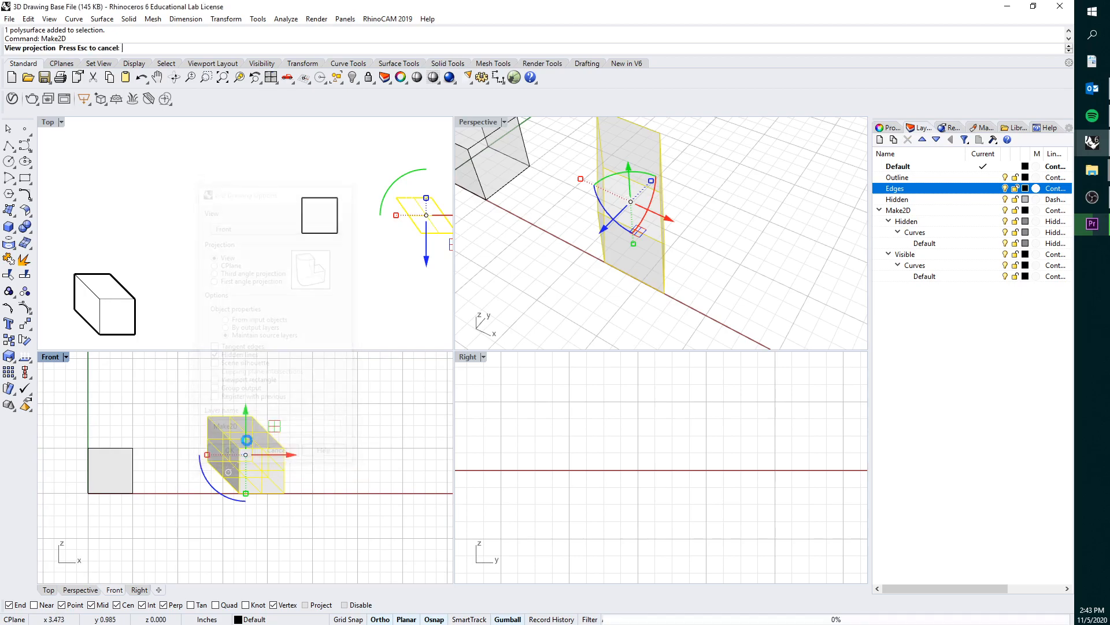
Step: Move the Make2D drawing down and across to sit beside the existing 2D oblique cube
scroll(308, 221, down, 5)
drag(339, 244, 342, 304)
drag(383, 263, 262, 288)
Step: Scale the Make2D drawing from its front face's lower corner so that the front bottom edge is 1 inch
scroll(235, 298, up, 3)
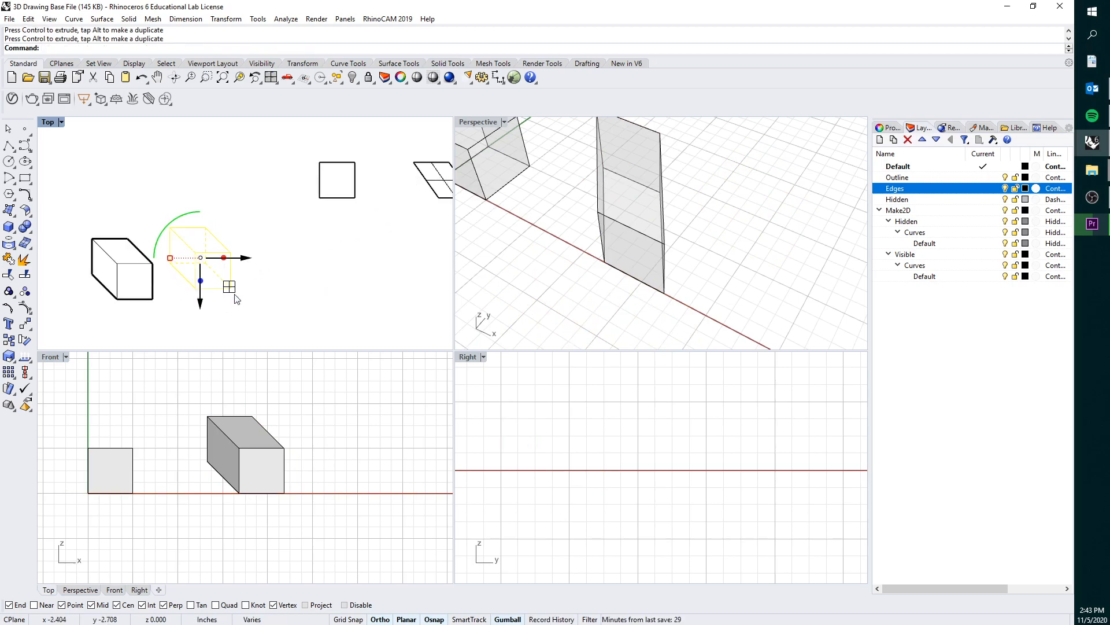
text(ale)
key(Return)
scroll(228, 293, up, 4)
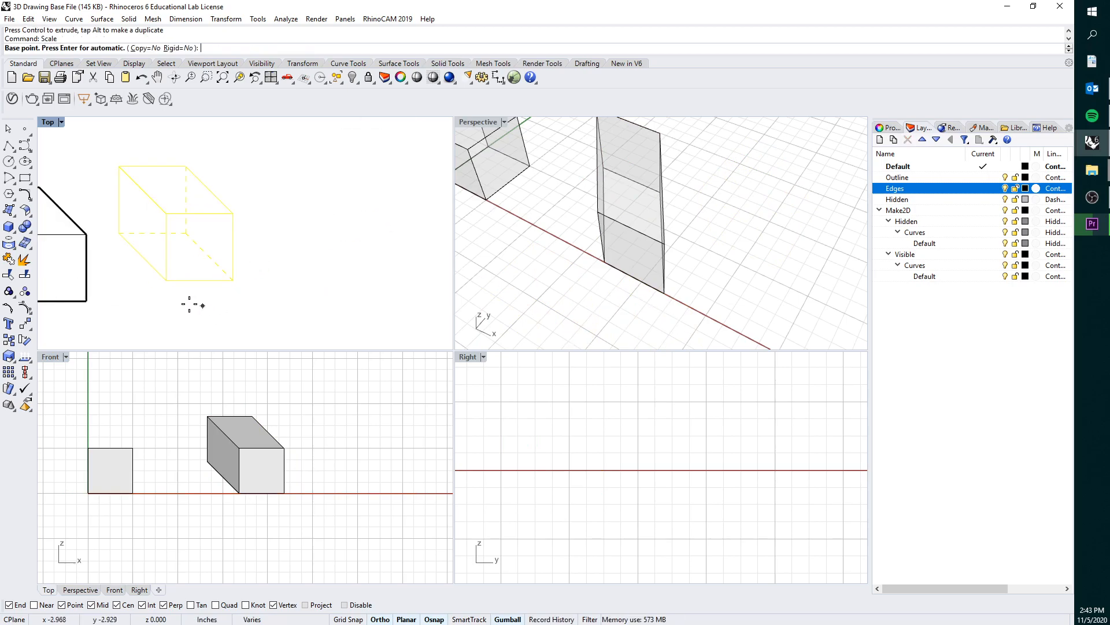
click(159, 273)
click(241, 274)
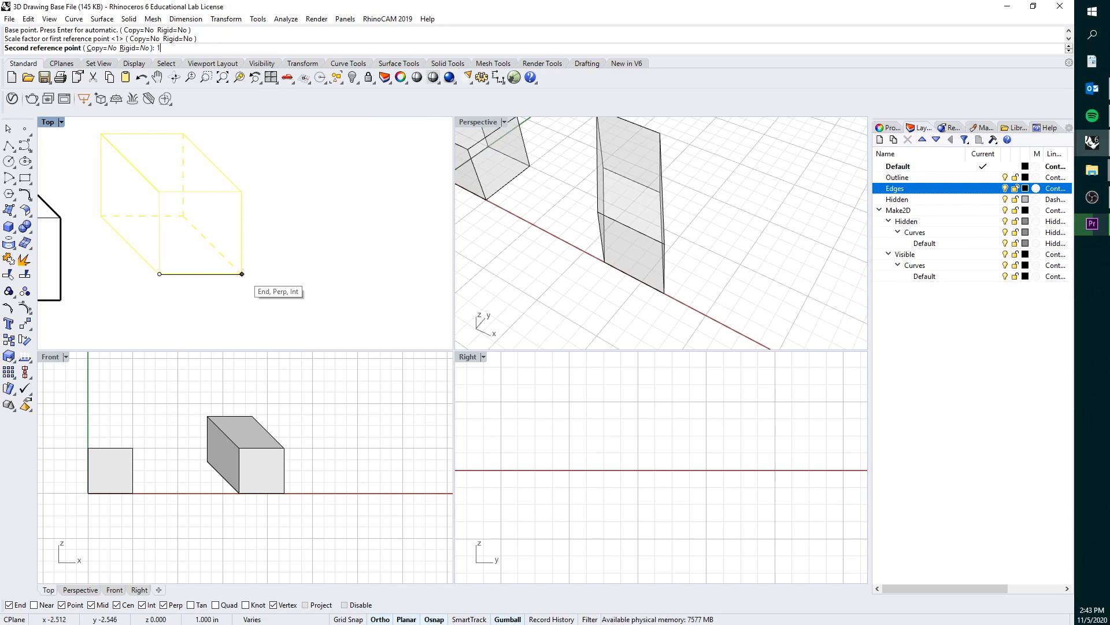
text(1)
key(Return)
Step: Overlay the Make2D drawing on the 2D oblique cube by matching front bottom corners, and shift it along X to clear the cube
scroll(264, 273, down, 3)
text(m)
key(Return)
click(248, 272)
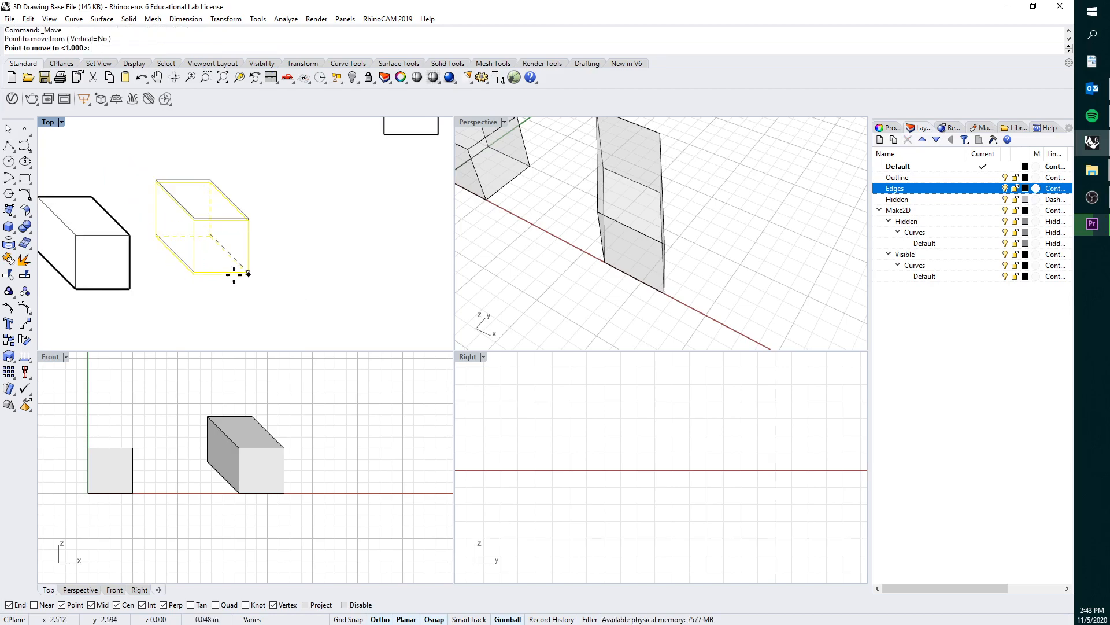
click(131, 289)
right_drag(140, 275, 171, 214)
scroll(177, 193, up, 9)
scroll(146, 202, down, 8)
drag(148, 232, 322, 232)
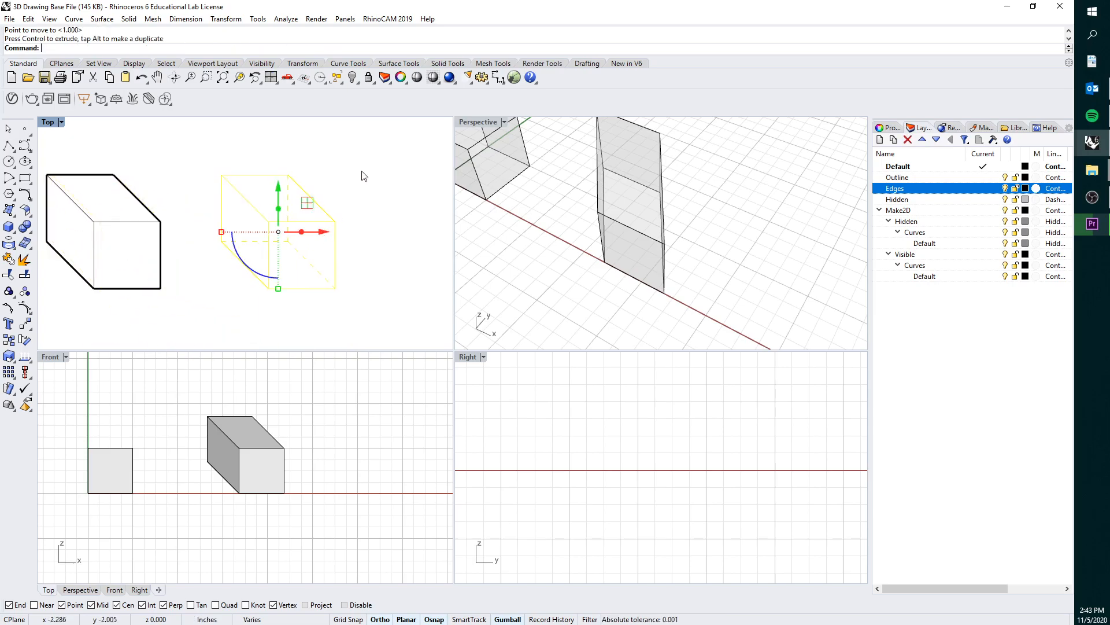
Step: Assign the six outer boundary curves of the Make2D cube to the Outline layer
click(361, 177)
scroll(260, 210, up, 2)
click(249, 167)
click(213, 226)
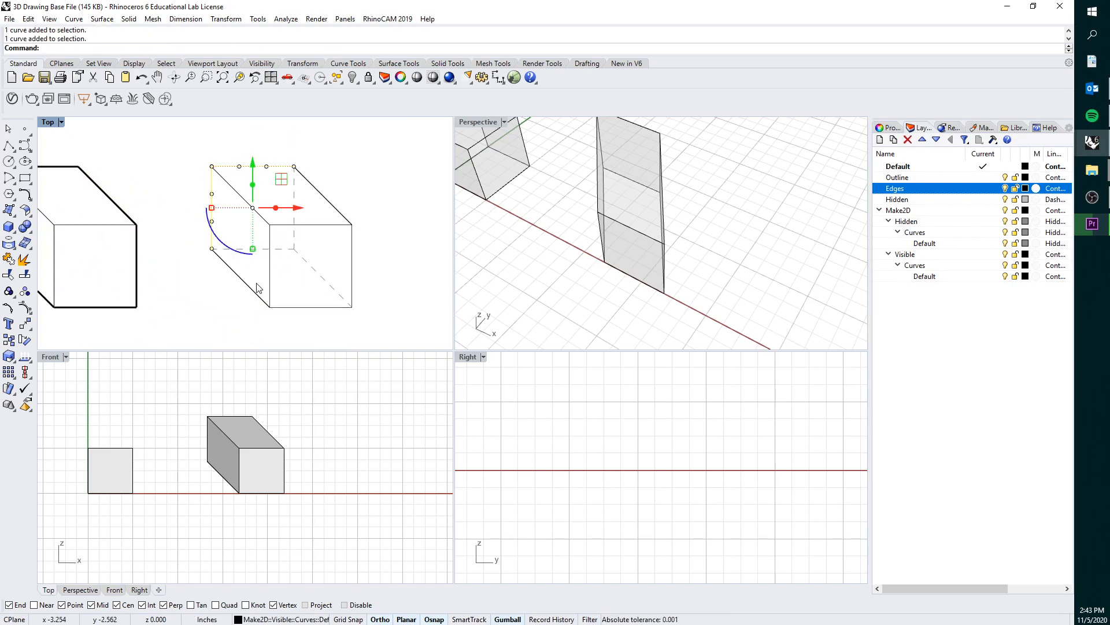
drag(289, 304, 334, 320)
key(ctrl+z)
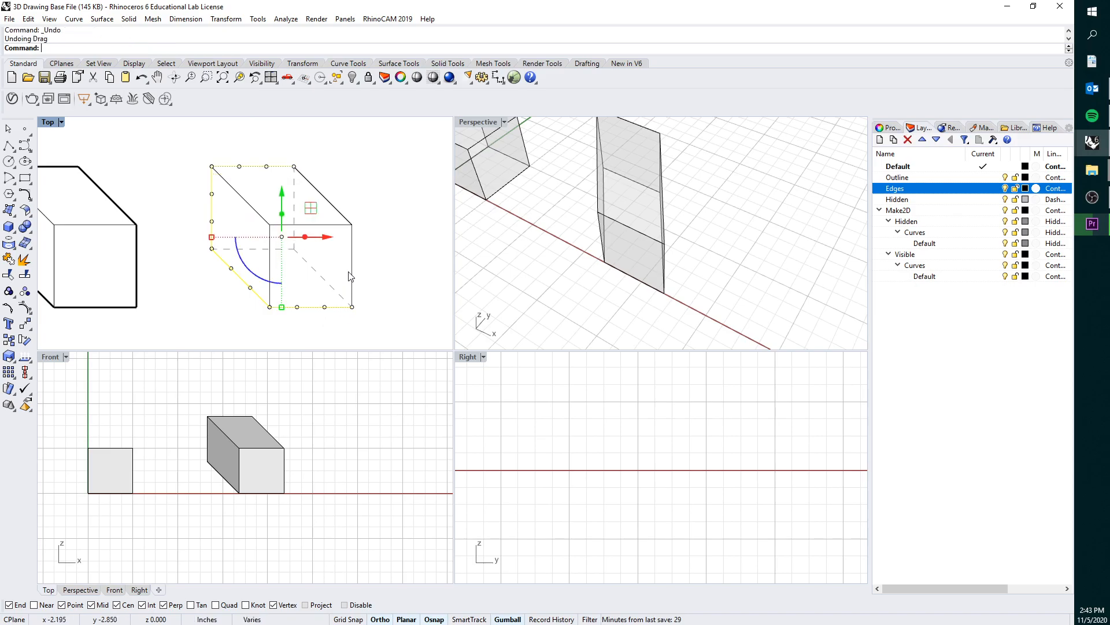
shift+click(341, 213)
right_click(926, 178)
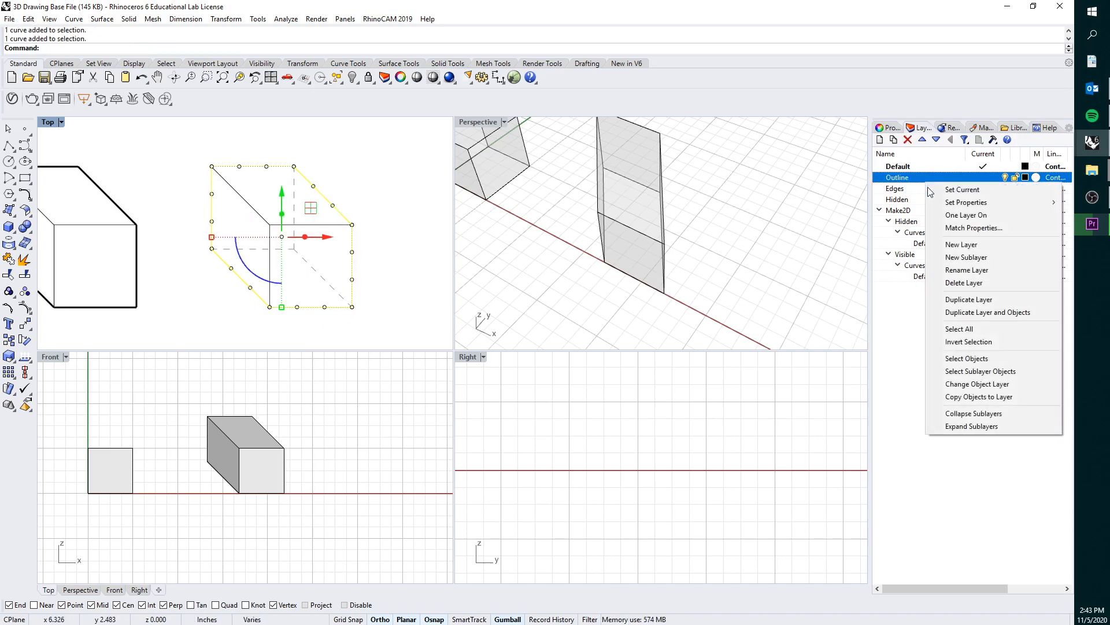
click(960, 384)
key(Escape)
Step: Assign the three visible inner edges of the Make2D cube to the Edges layer
scroll(267, 220, up, 4)
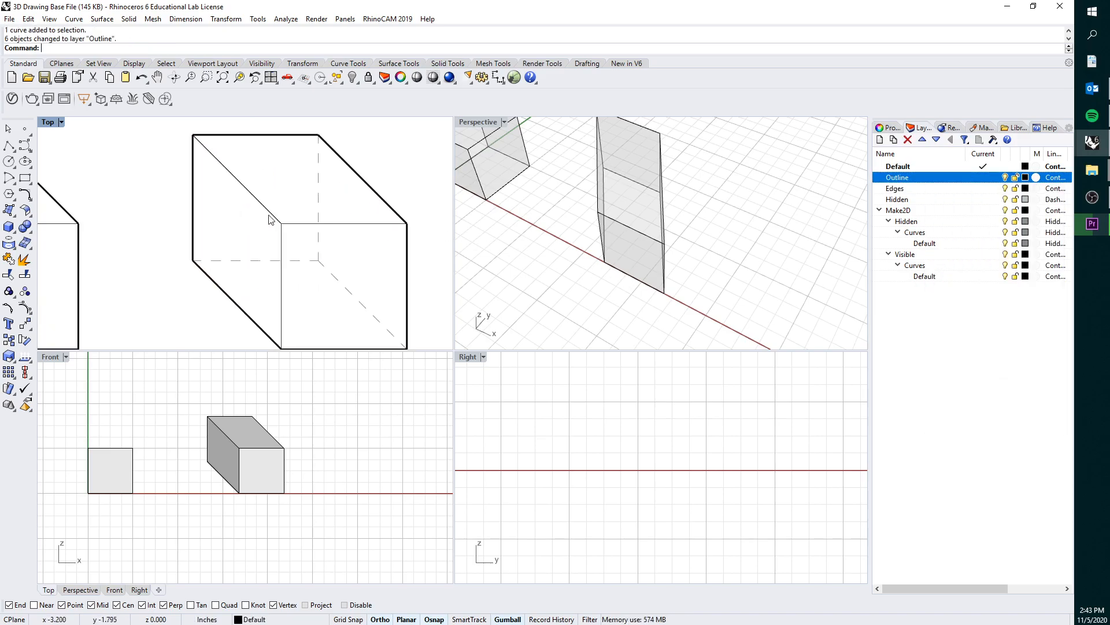
drag(294, 213, 266, 244)
right_click(918, 189)
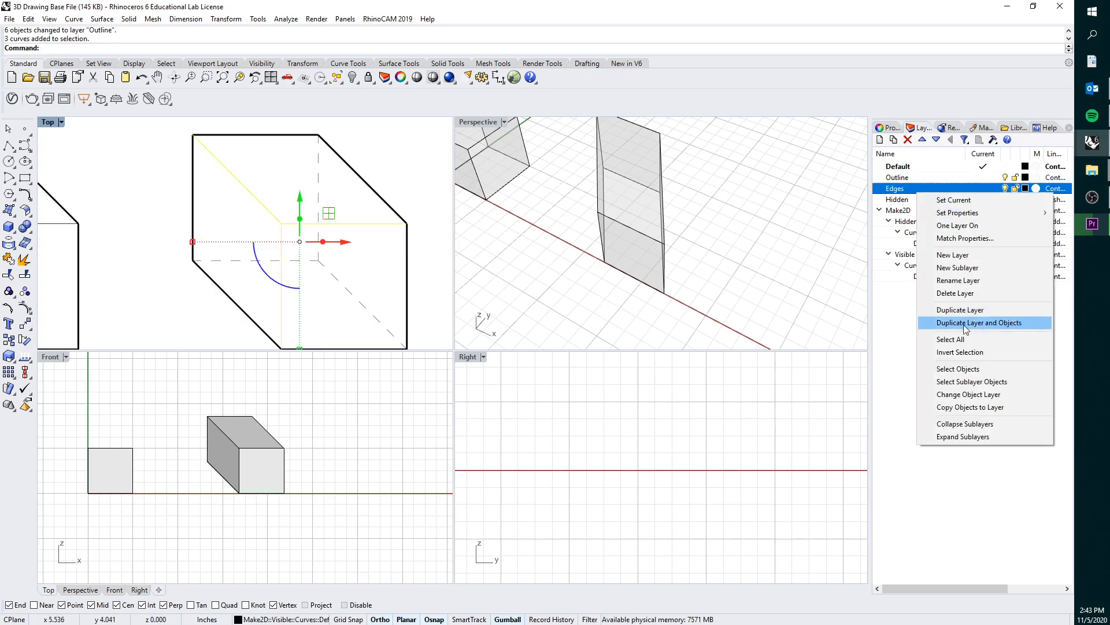
click(960, 394)
key(Escape)
Step: Assign the three dashed rear edges of the Make2D cube to the Hidden layer
drag(366, 273, 310, 252)
right_click(910, 201)
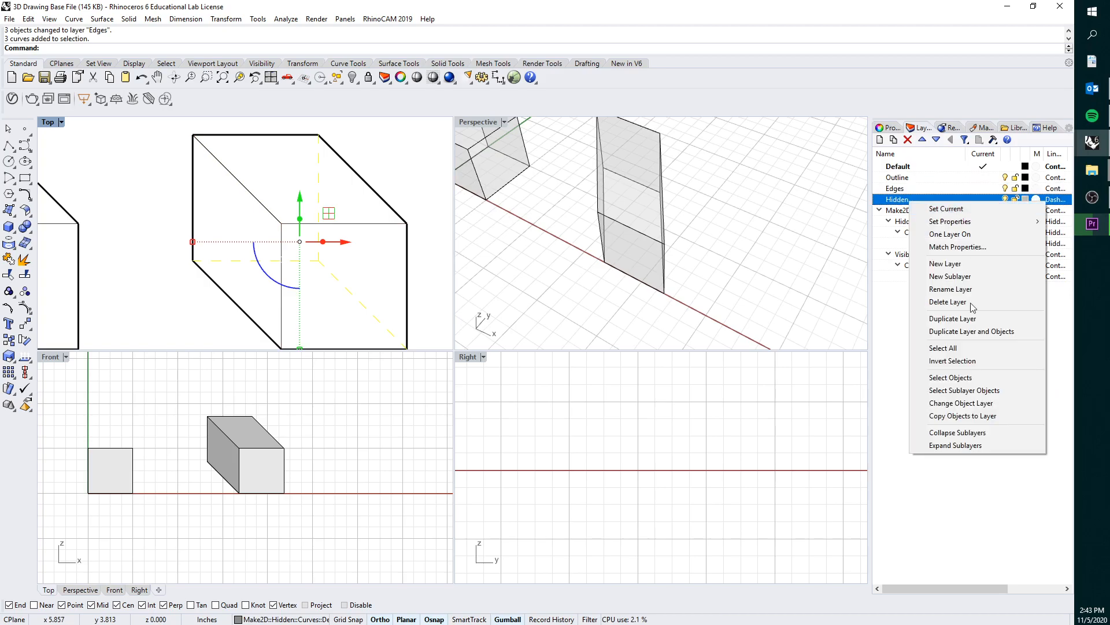
click(960, 403)
click(247, 267)
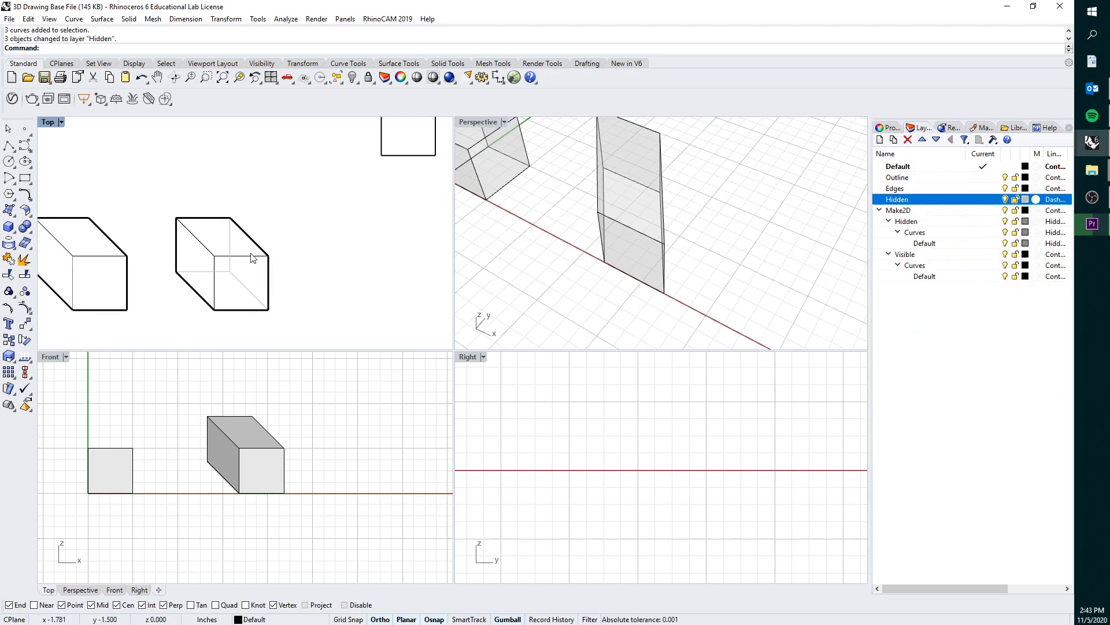
scroll(258, 255, down, 1)
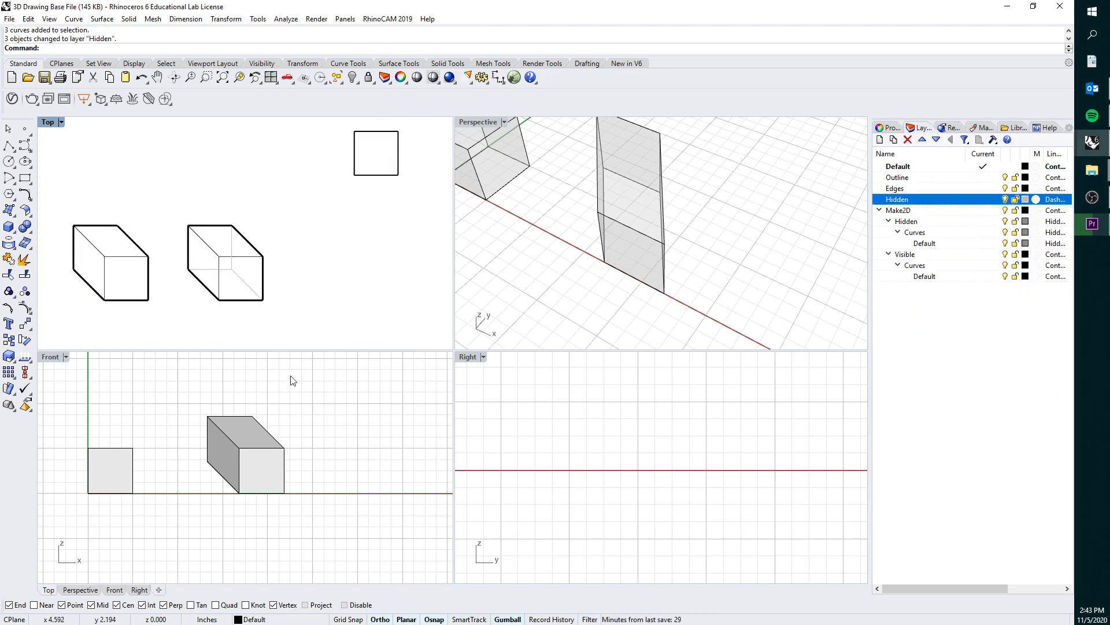
Step: Delete the sheared 3D cube in the Perspective view
double_click(489, 124)
scroll(453, 241, down, 5)
click(496, 289)
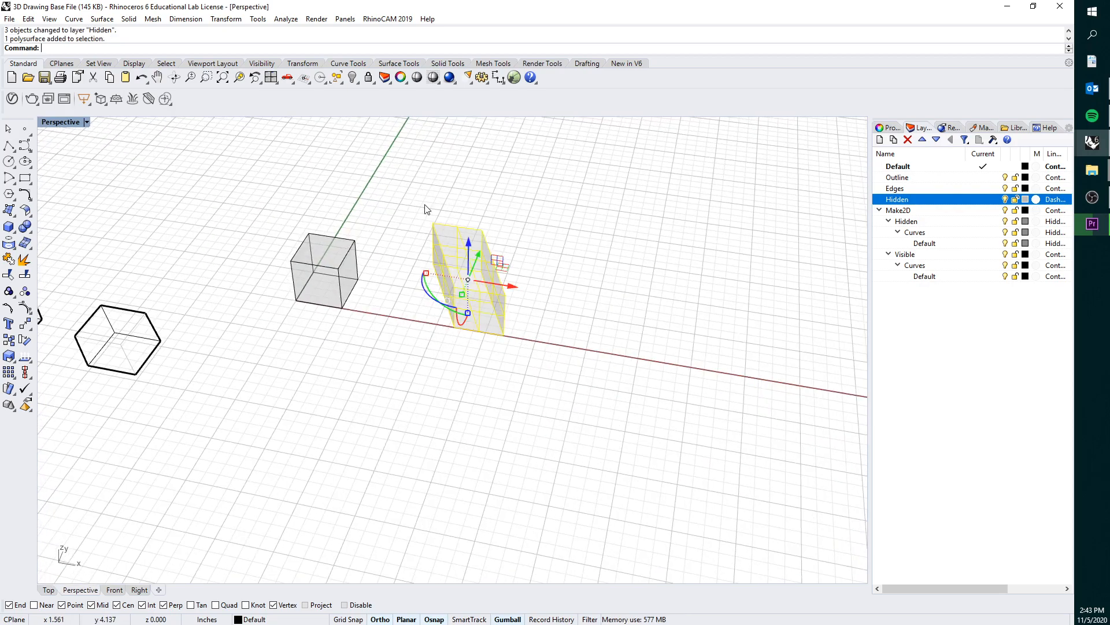
key(Delete)
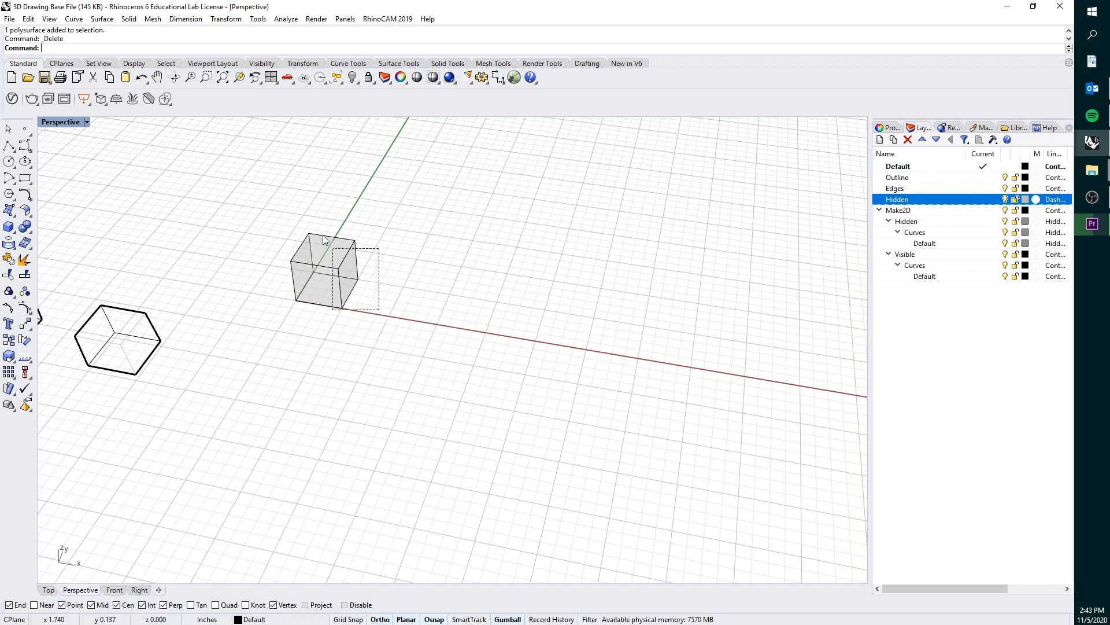
Step: Copy the original 3D cube outward along the X axis
click(322, 234)
key(Return)
click(333, 254)
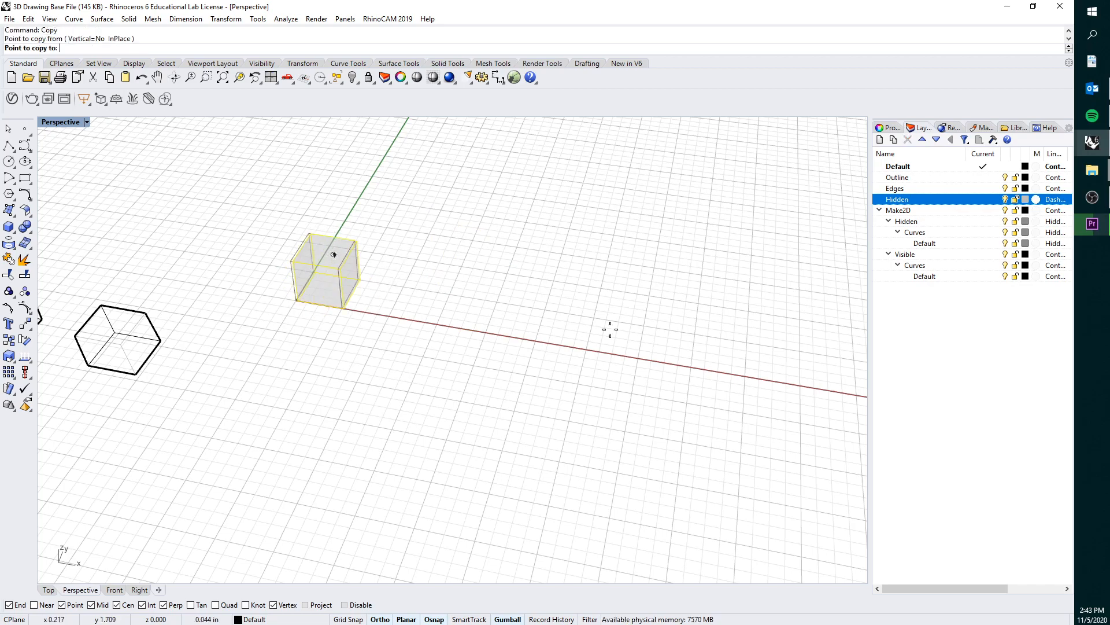
click(533, 286)
key(Return)
Step: Copy the new cube farther along the X axis to add more cubes
click(524, 276)
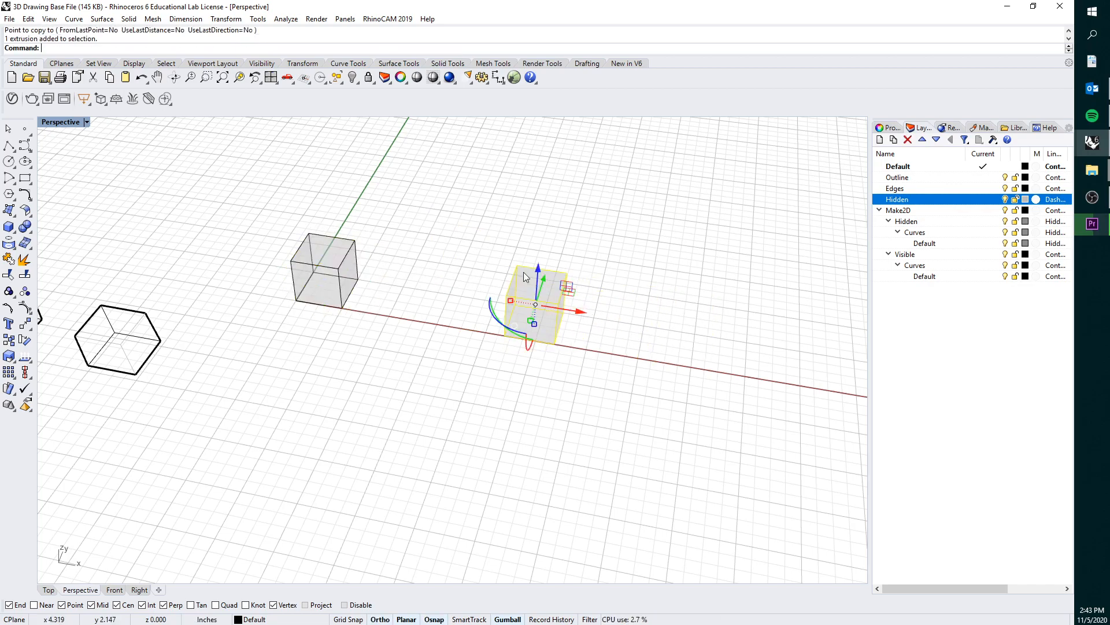
text(Copy)
key(Return)
click(540, 283)
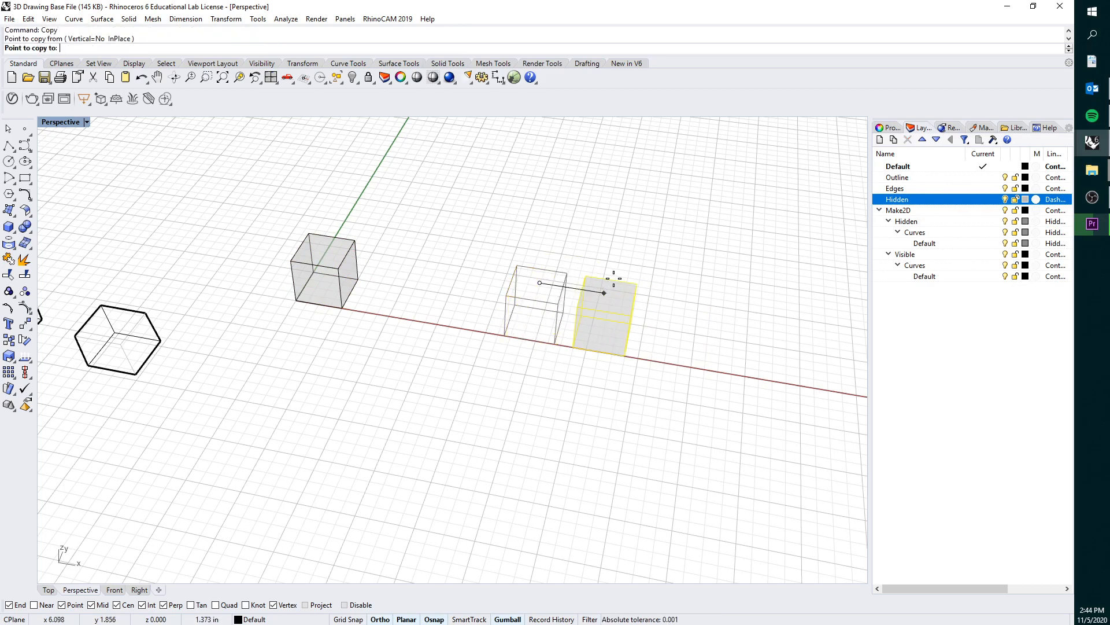
click(727, 307)
key(Return)
key(Escape)
Step: Reposition the copied cubes with the gumball into a loose cluster, with one set back along the Y axis
right_drag(724, 250, 480, 406)
click(480, 406)
drag(498, 445, 503, 377)
click(552, 296)
shift+right_drag(536, 410, 544, 367)
drag(673, 525, 509, 433)
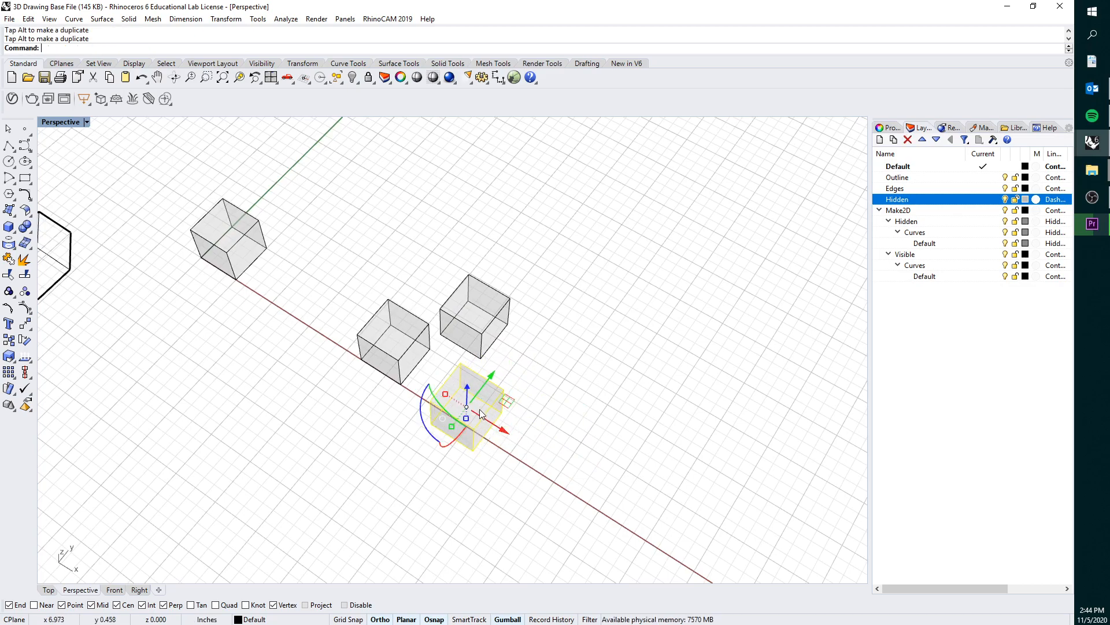
Step: Stretch the cluster's frontmost cube vertically with Scale1D, using its bottom corner as the base point
scroll(508, 390, up, 2)
key(Return)
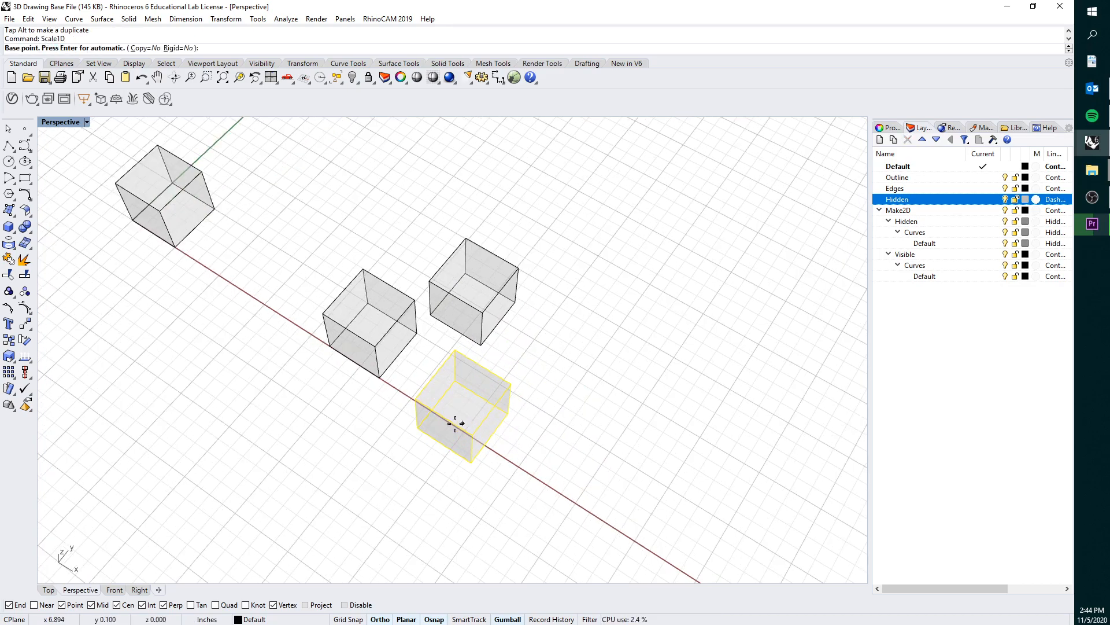
click(417, 428)
click(416, 399)
click(557, 372)
right_drag(557, 371, 602, 313)
right_drag(593, 188, 621, 330)
Step: Enclose the three clustered boxes in a CageEdit bounding-box cage using CPlane coordinates, default cage parameters and the Global region
drag(658, 363, 364, 172)
right_drag(364, 172, 421, 175)
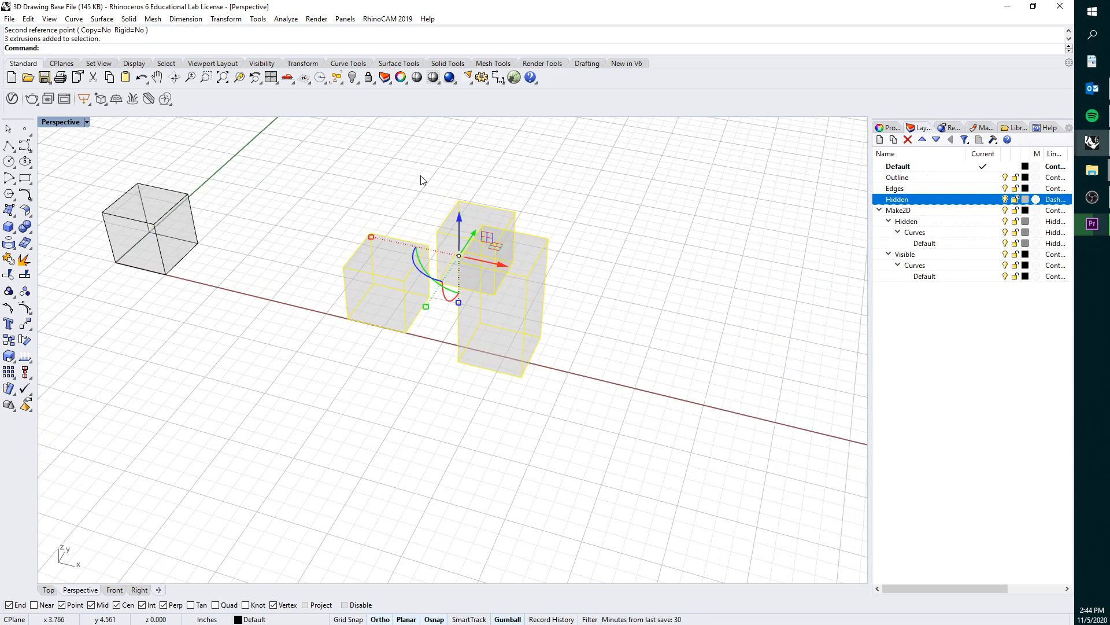
text(CageEdit)
key(Return)
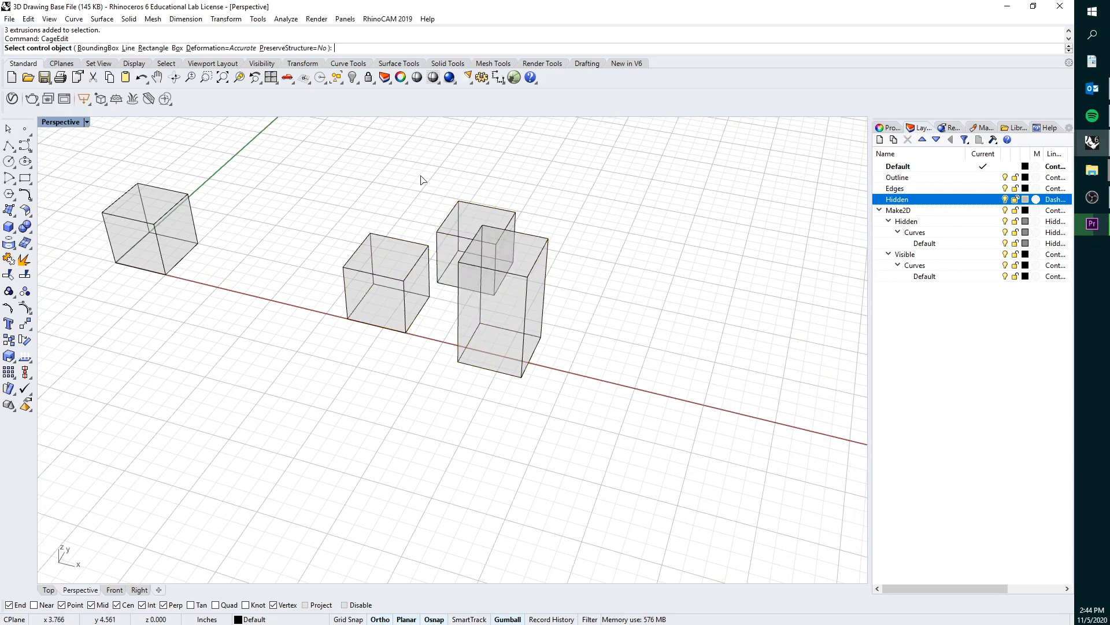
click(98, 48)
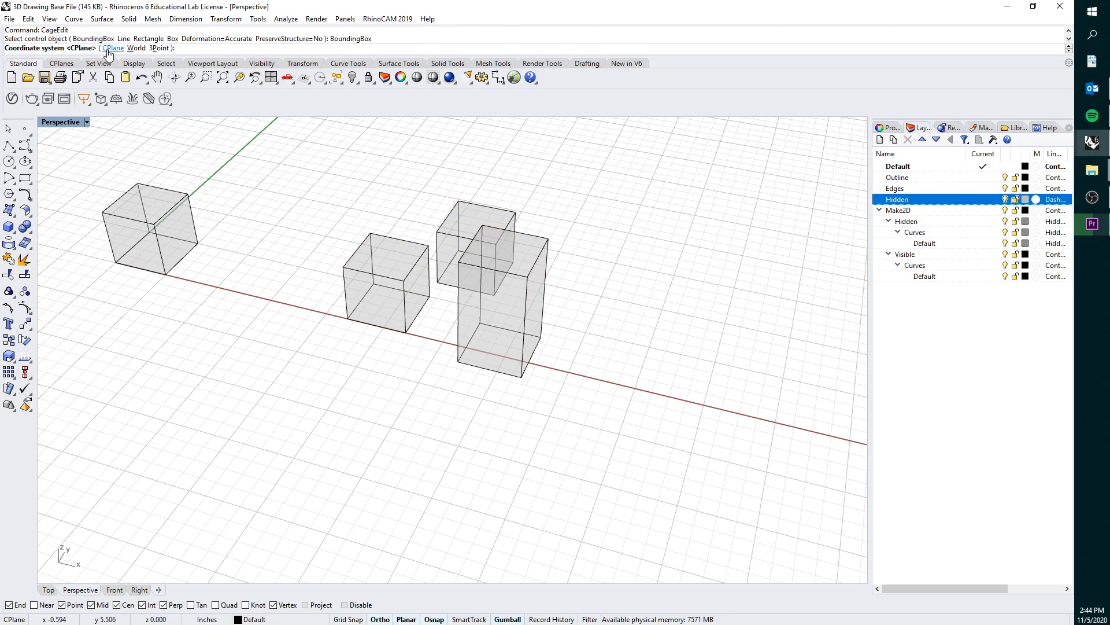
click(112, 48)
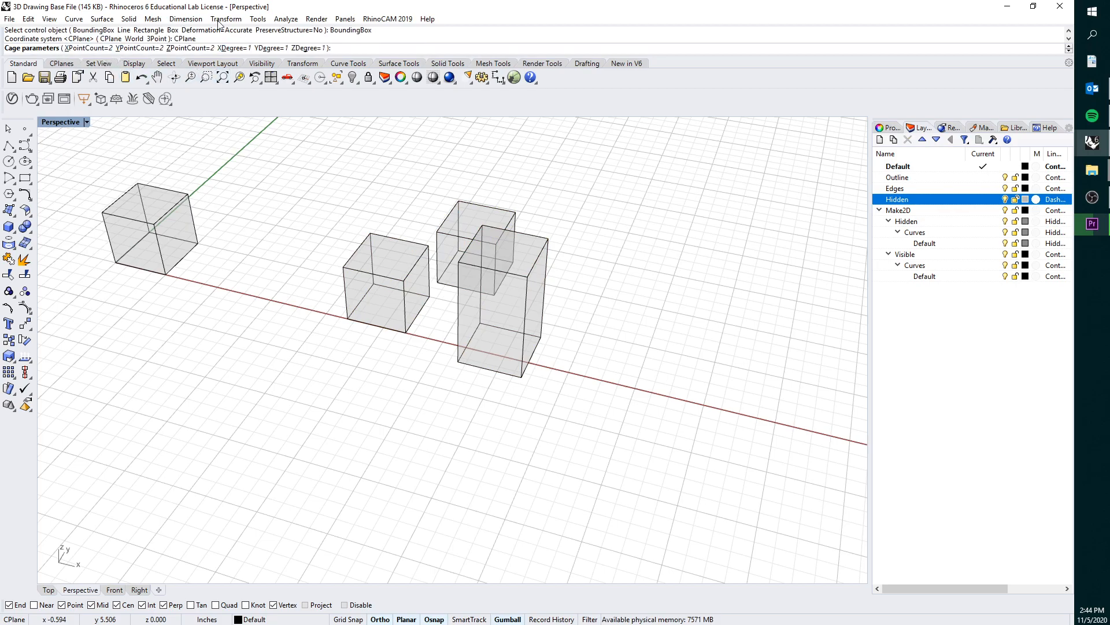
key(Return)
key(Return)
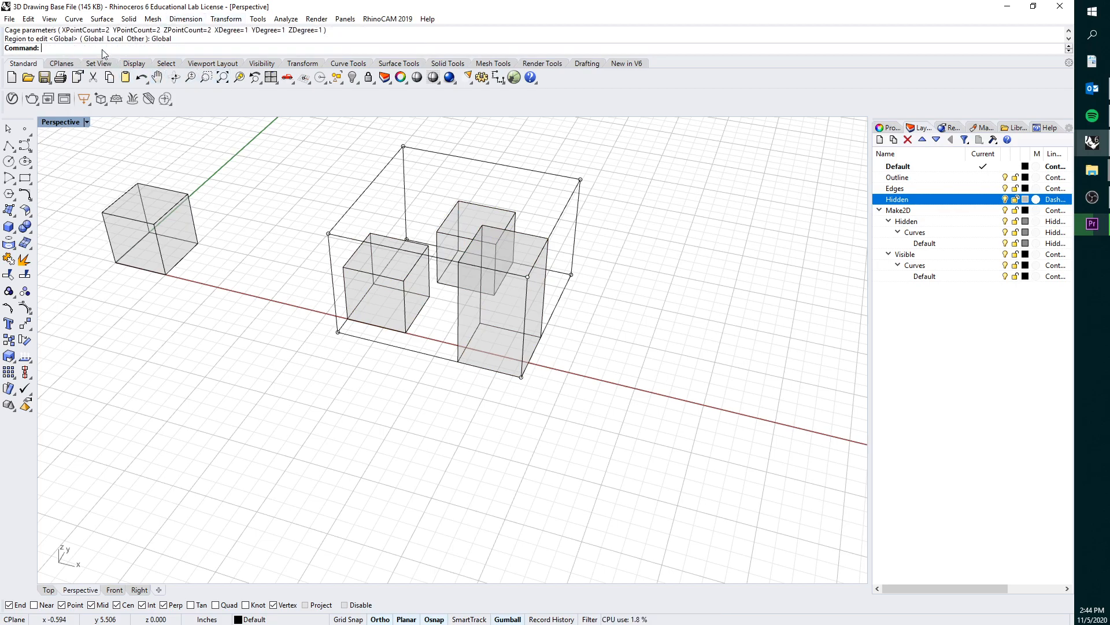
Step: Draw a reference polyline along the cage's bottom depth edge, from the front corner to the back corner
right_drag(532, 231, 485, 223)
click(9, 145)
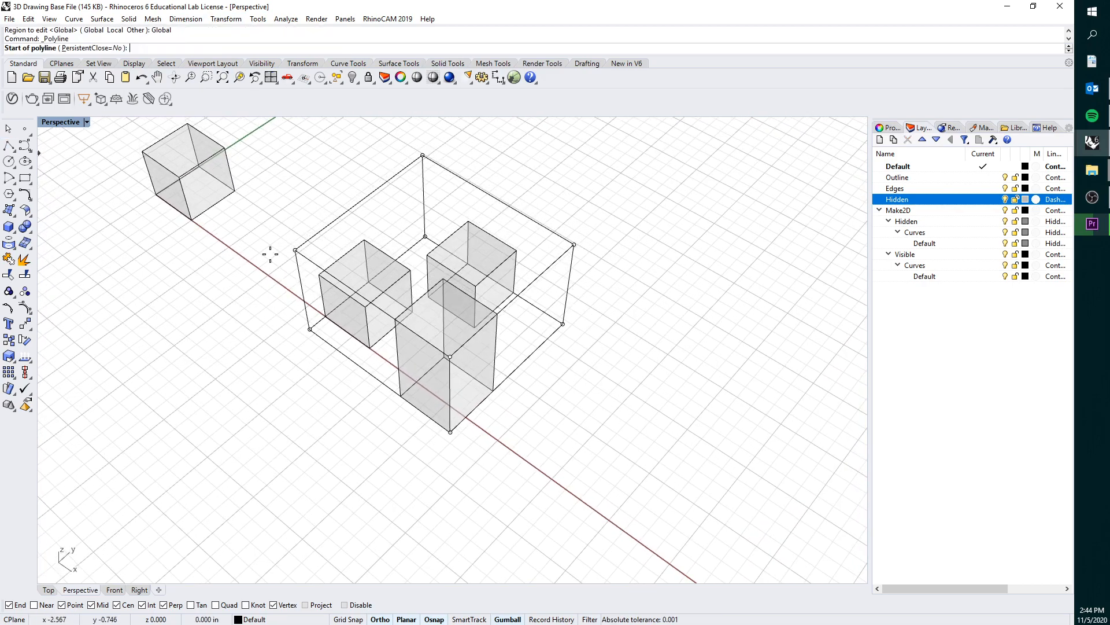
click(451, 430)
click(562, 325)
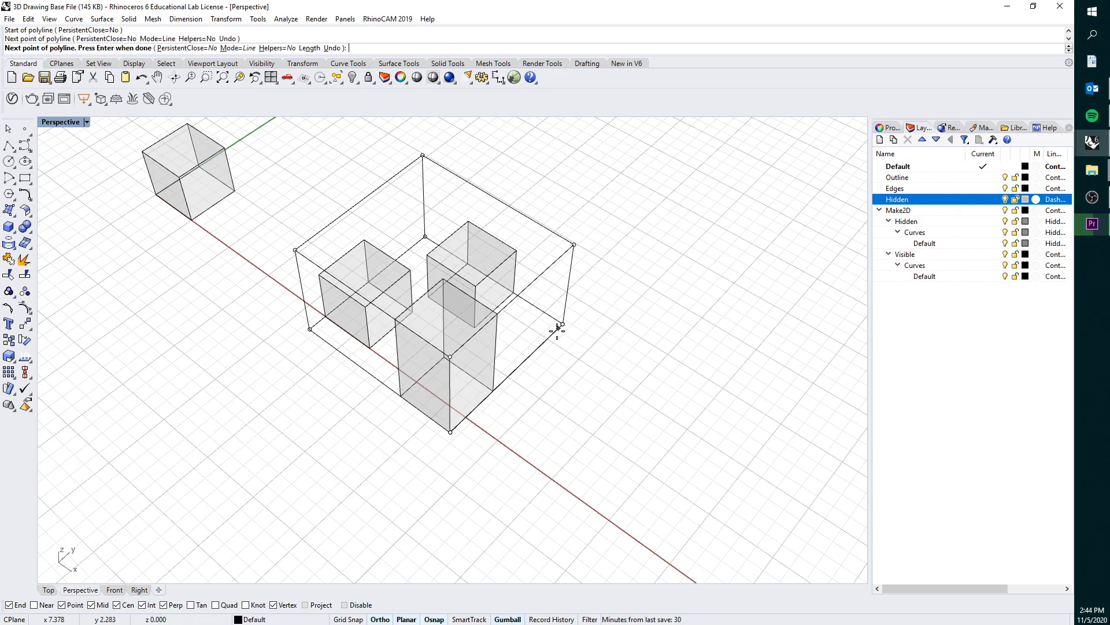
key(Return)
Step: Move the reference line away from the cage along X and turn it vertical with the gumball
click(560, 334)
click(584, 372)
drag(548, 403, 638, 454)
drag(557, 457, 561, 410)
right_drag(661, 326, 694, 278)
Step: Rotate the vertical reference line 45 degrees about its lower endpoint in the Front view
double_click(60, 122)
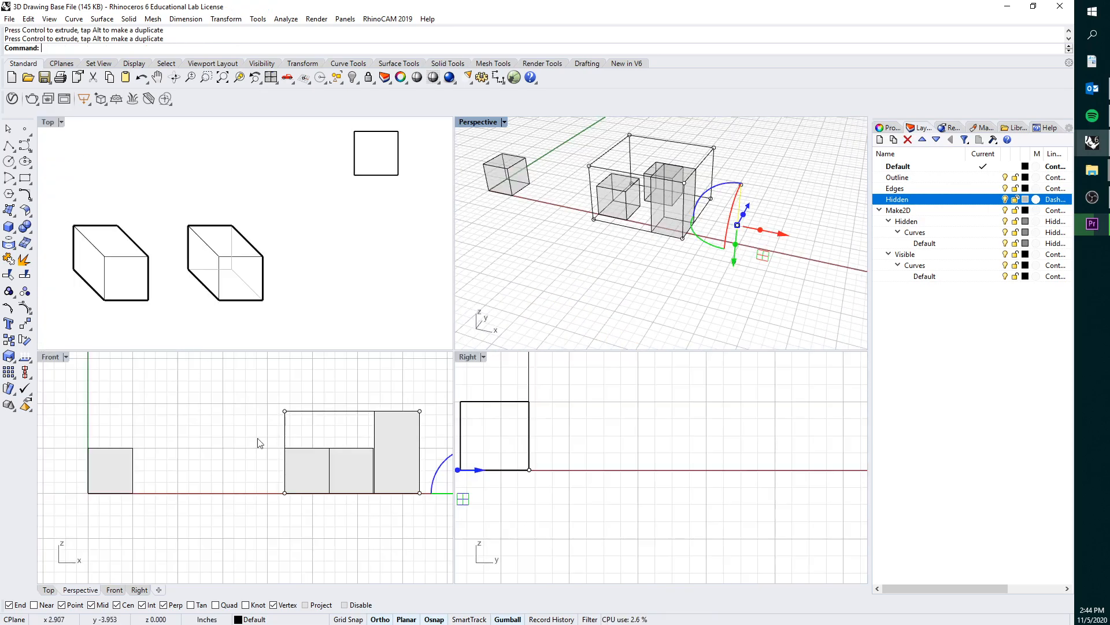
click(255, 572)
right_drag(296, 548, 339, 514)
drag(317, 516, 242, 476)
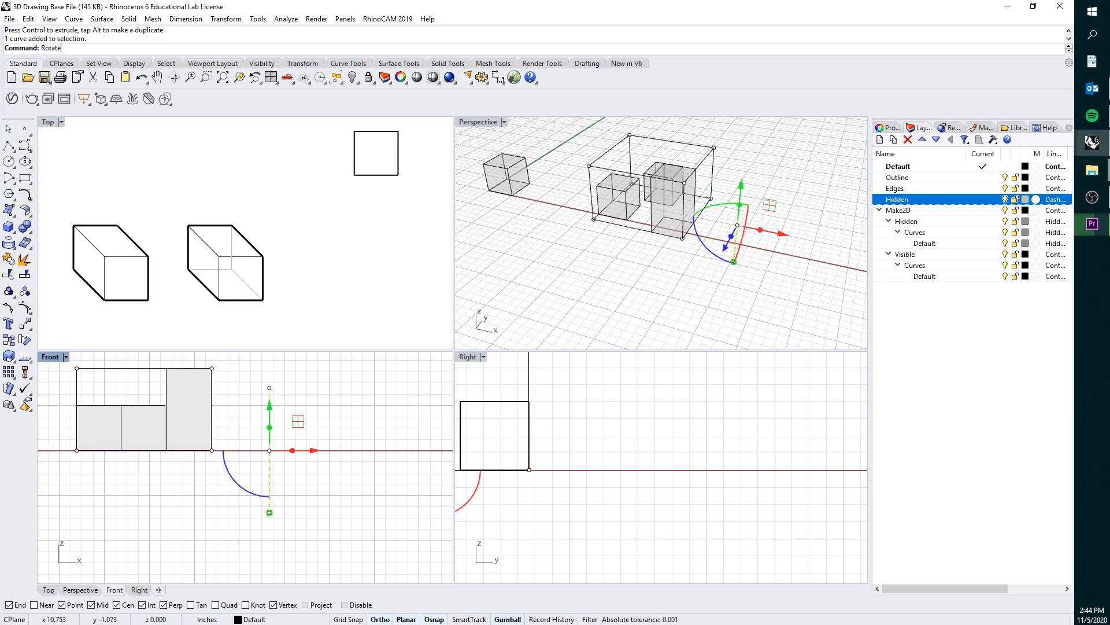
text(Rotate)
key(Return)
click(269, 513)
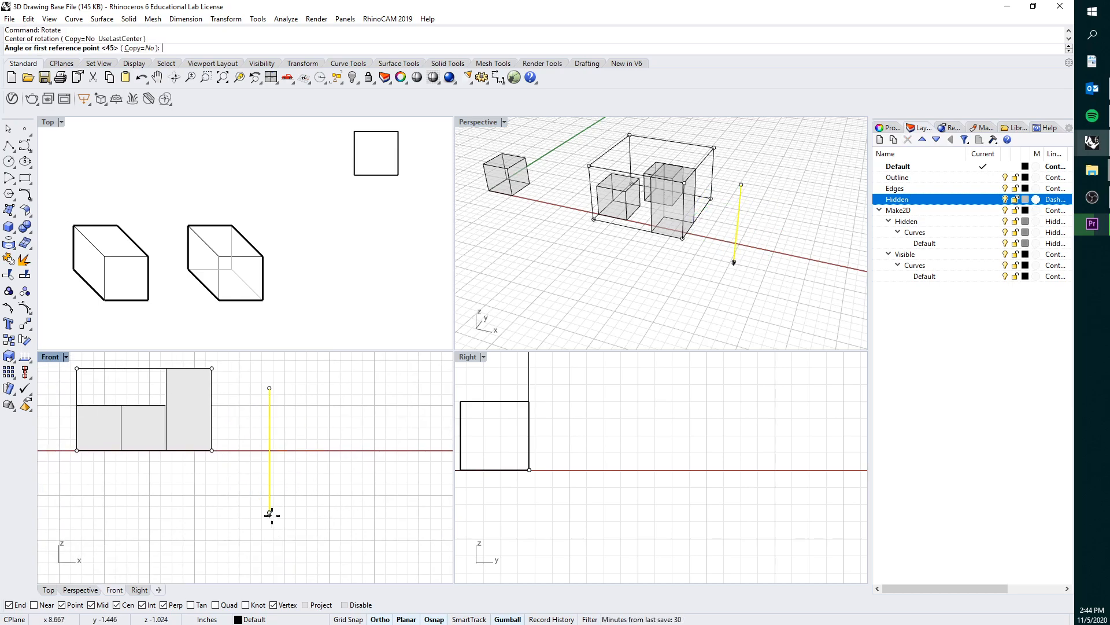
text(45)
key(Return)
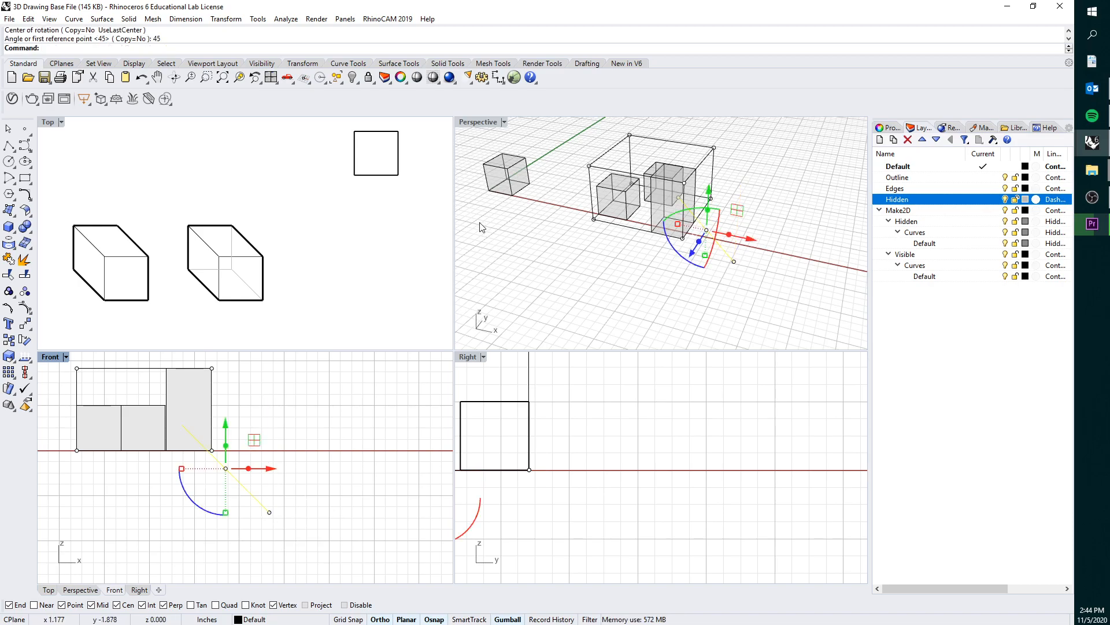
Step: Move the angled reference line by its lower endpoint onto the cage's bottom back corner in the Perspective view
double_click(486, 131)
scroll(659, 247, up, 3)
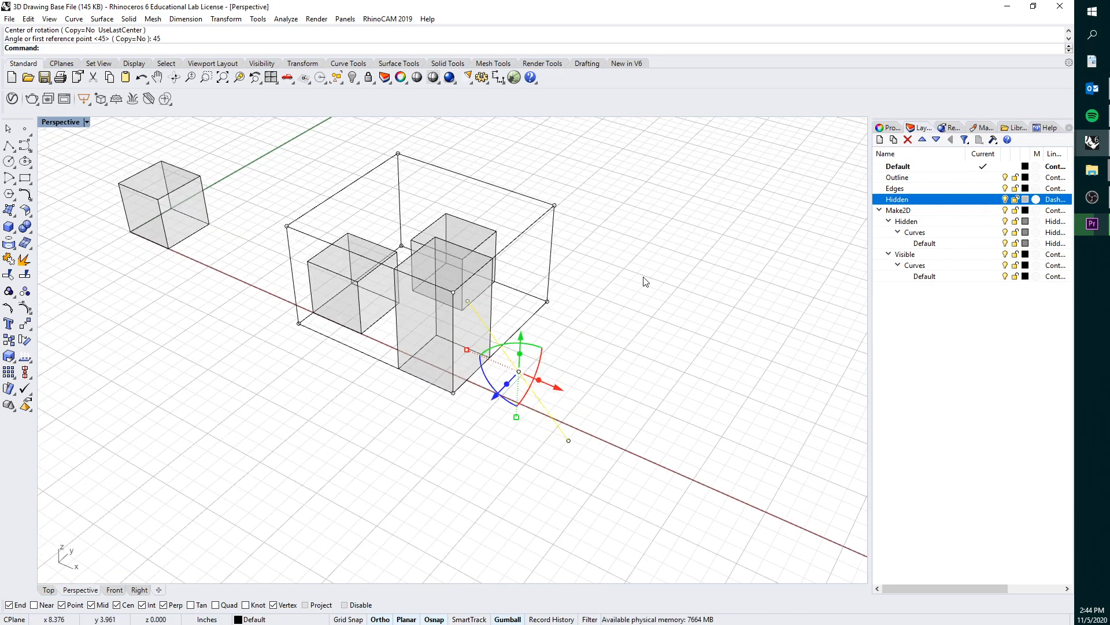
text(M)
key(Return)
click(569, 440)
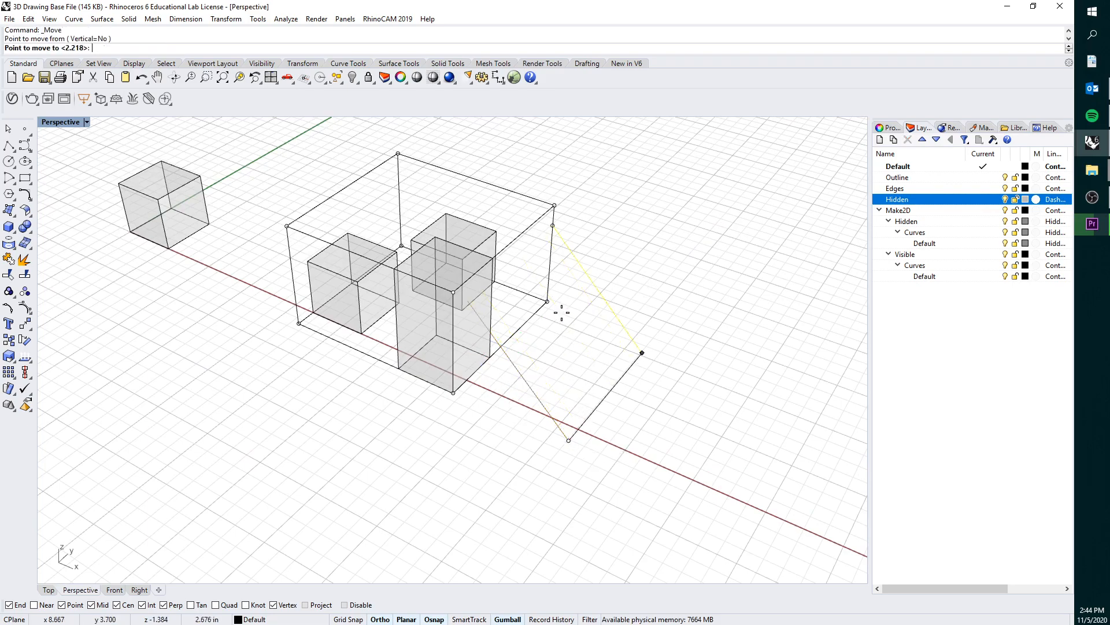
click(547, 302)
click(598, 265)
right_drag(598, 265, 566, 249)
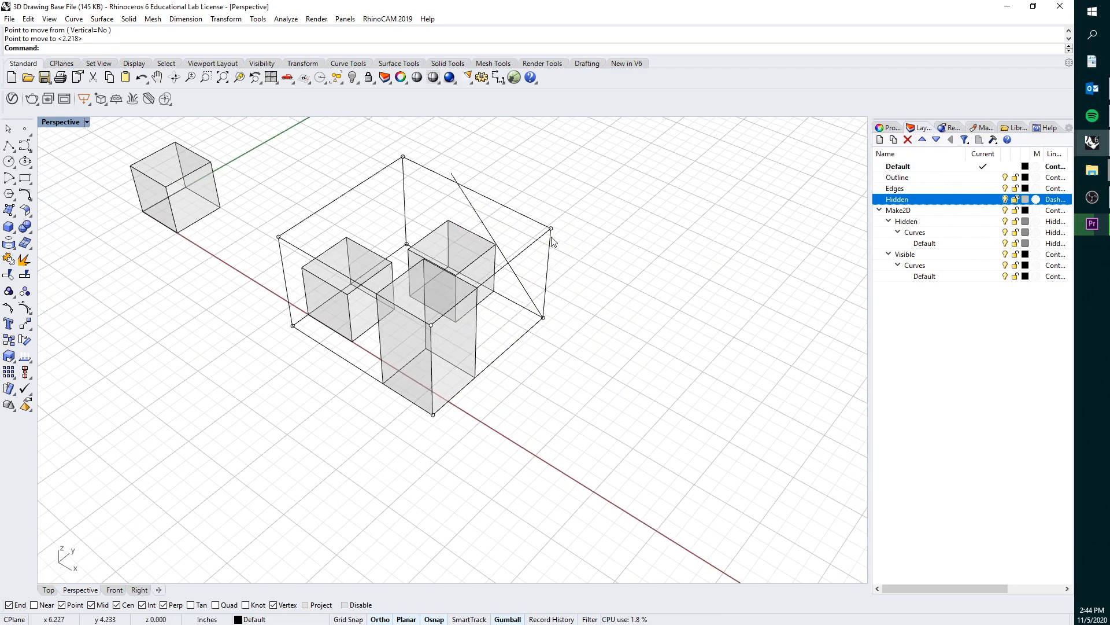
Step: Shear the boxes by moving the four back cage points from the reference line's lower end to its upper end
scroll(539, 266, up, 2)
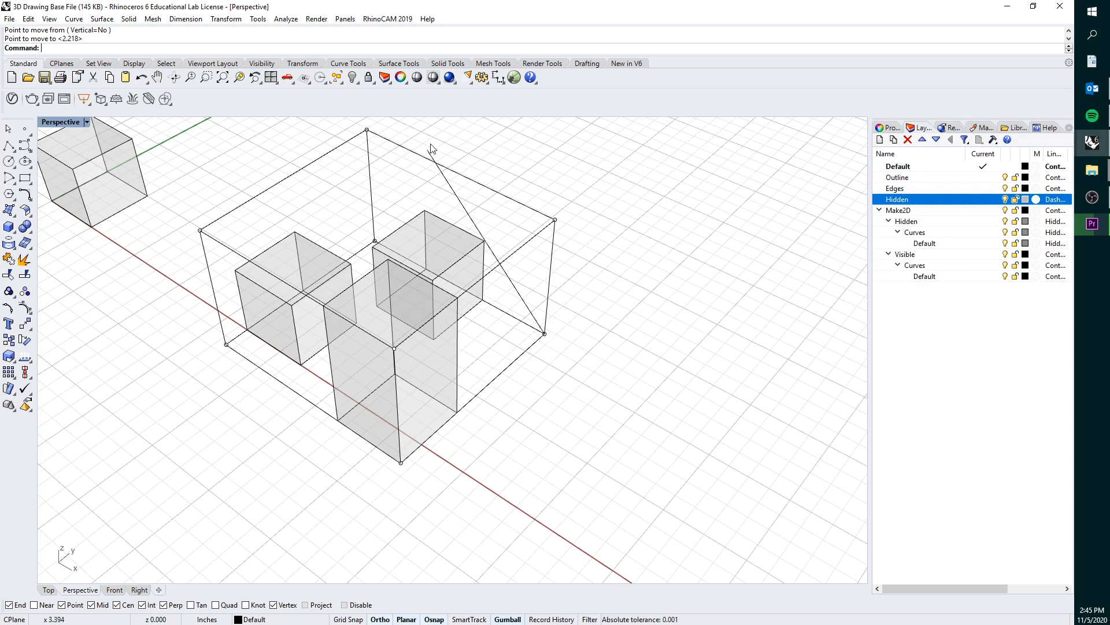
shift+right_drag(400, 148, 438, 210)
drag(388, 146, 430, 305)
shift+drag(567, 227, 636, 437)
key(Return)
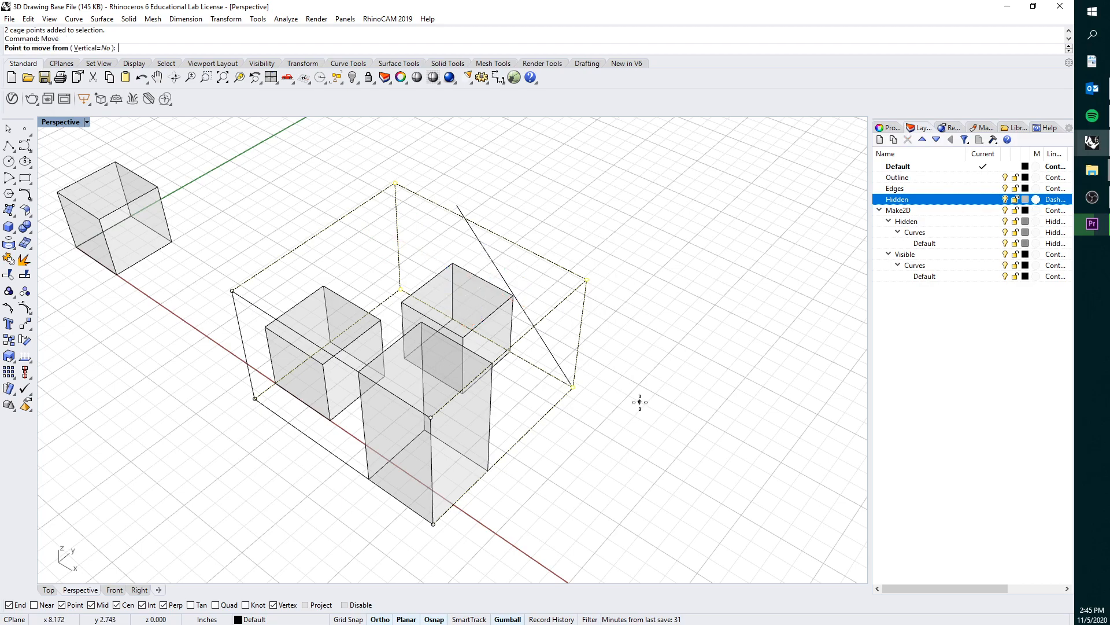
click(573, 386)
click(457, 206)
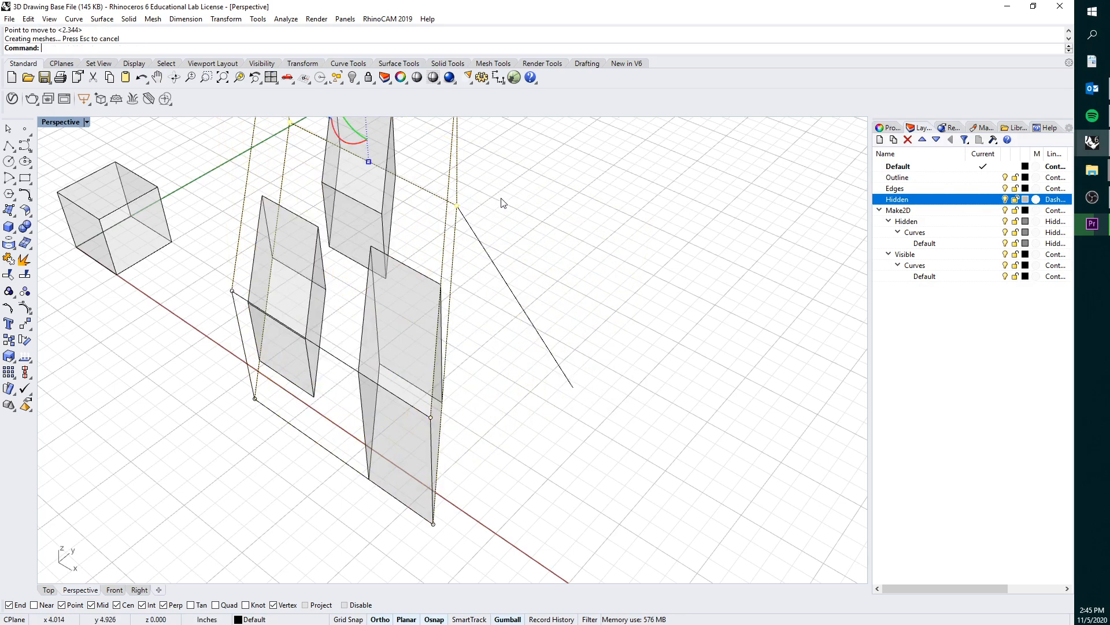
Step: Delete the reference line, turn off the control points and delete the cage around the sheared boxes
drag(568, 276, 517, 343)
key(Delete)
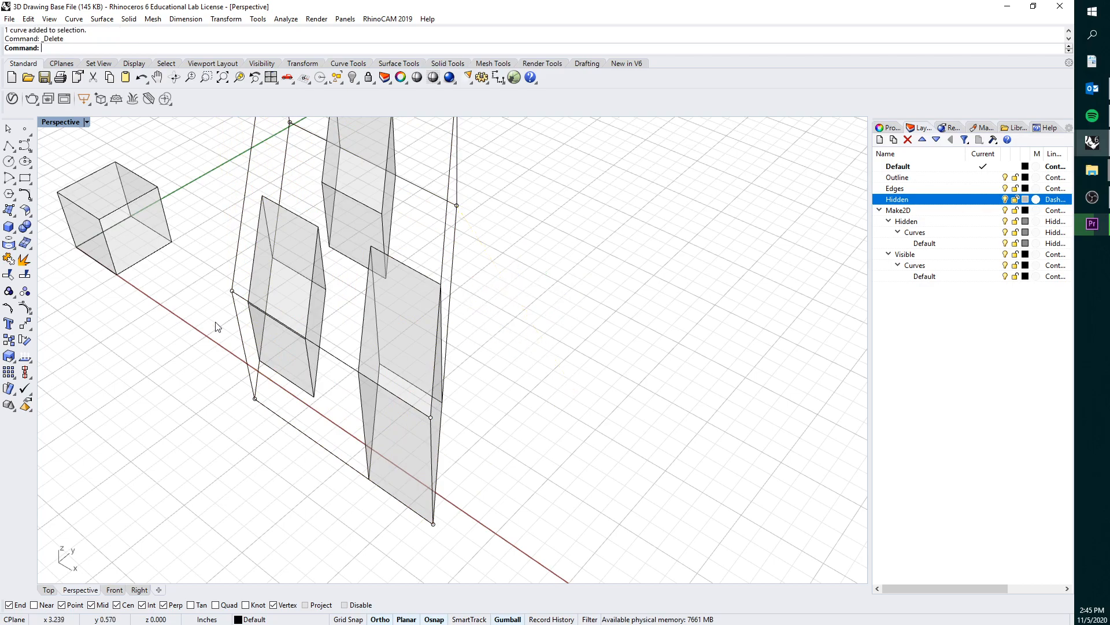
right_click(25, 308)
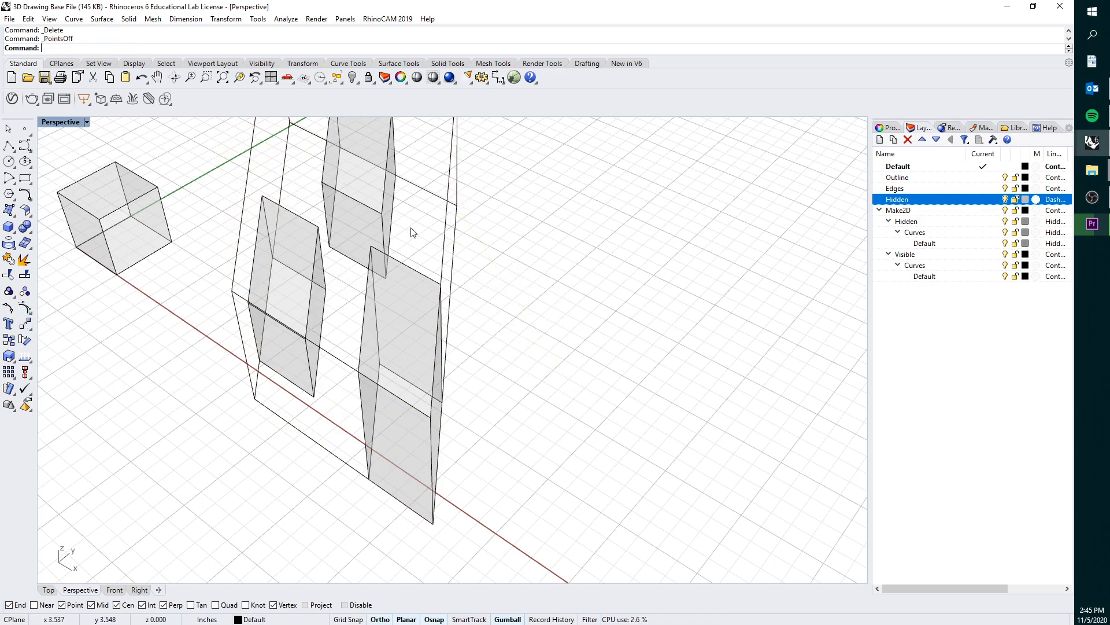
click(451, 224)
key(Delete)
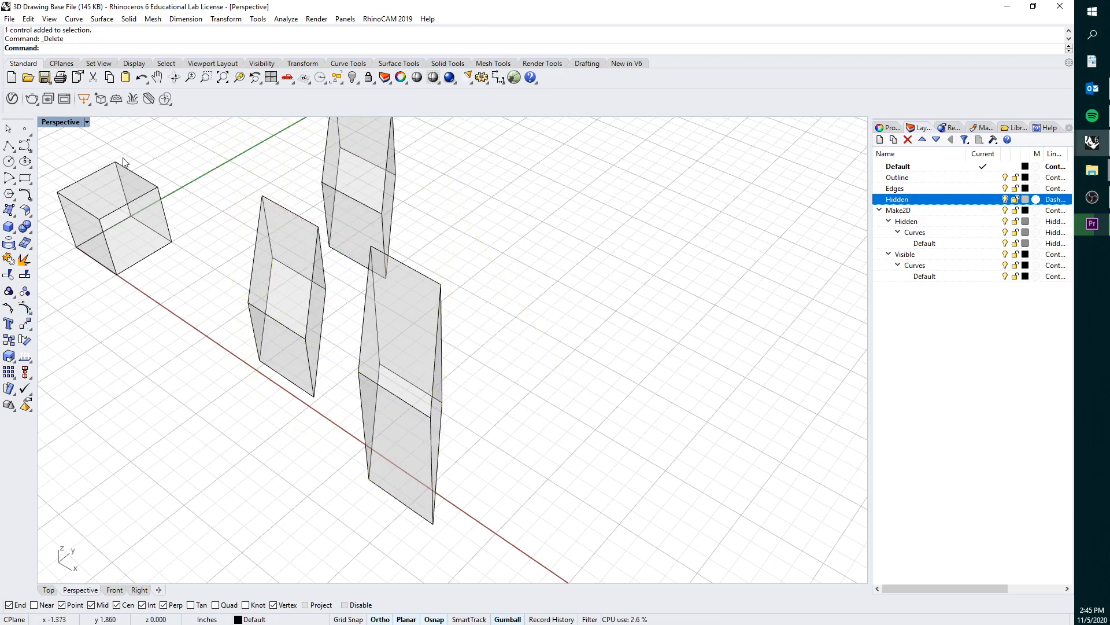
Step: Shift the rear sheared box a short distance in the positive X direction in the Front view
double_click(67, 122)
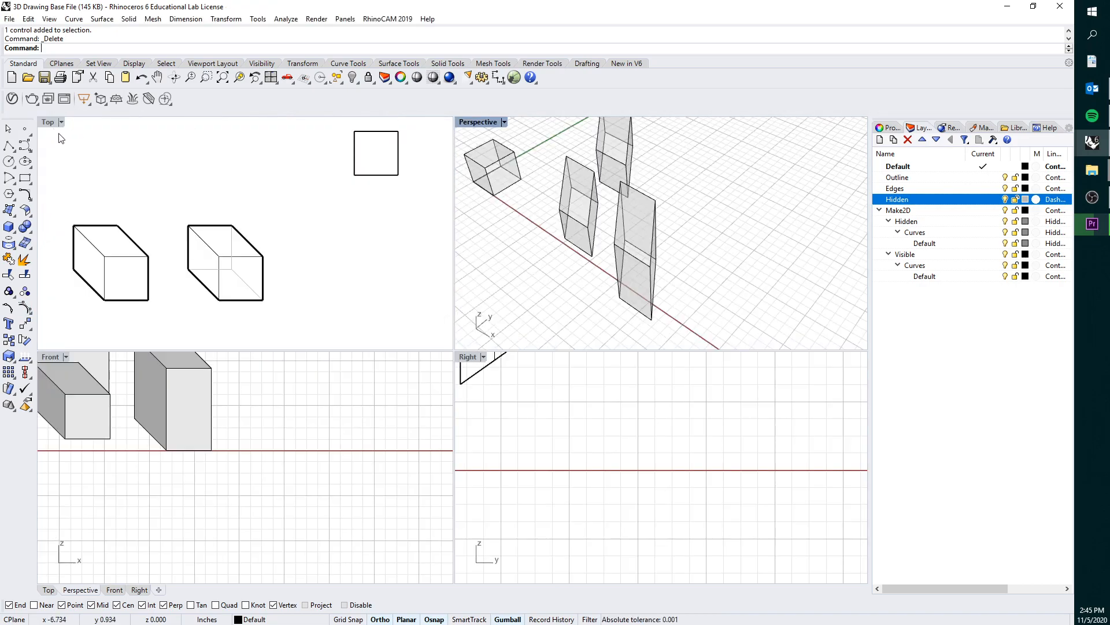
right_drag(172, 430, 357, 500)
double_click(58, 357)
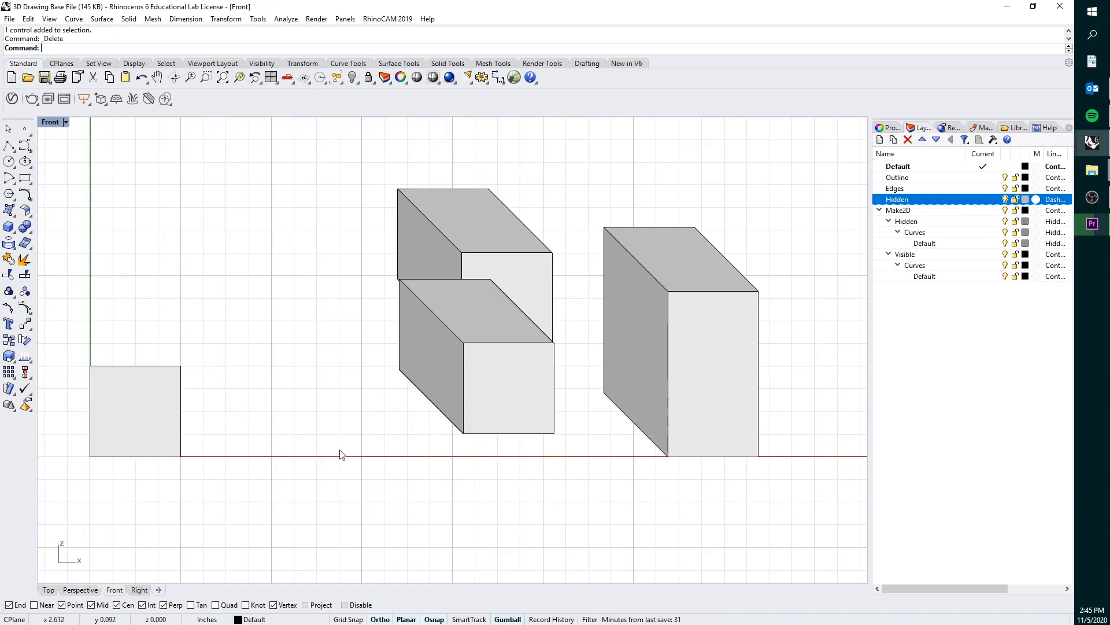
scroll(500, 364, down, 4)
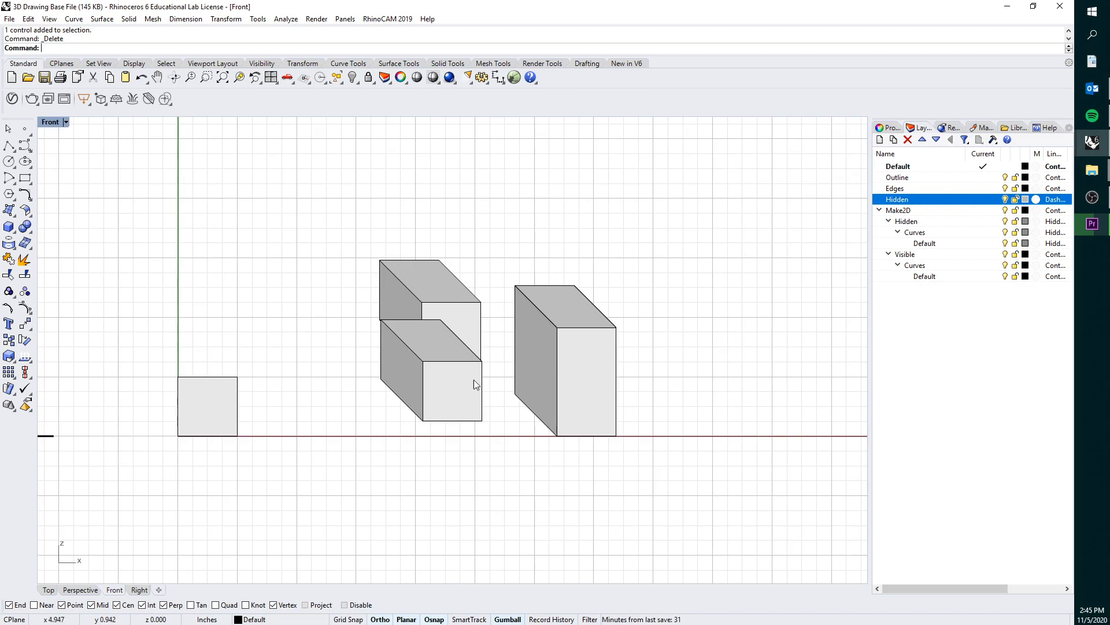
click(463, 325)
scroll(478, 320, up, 2)
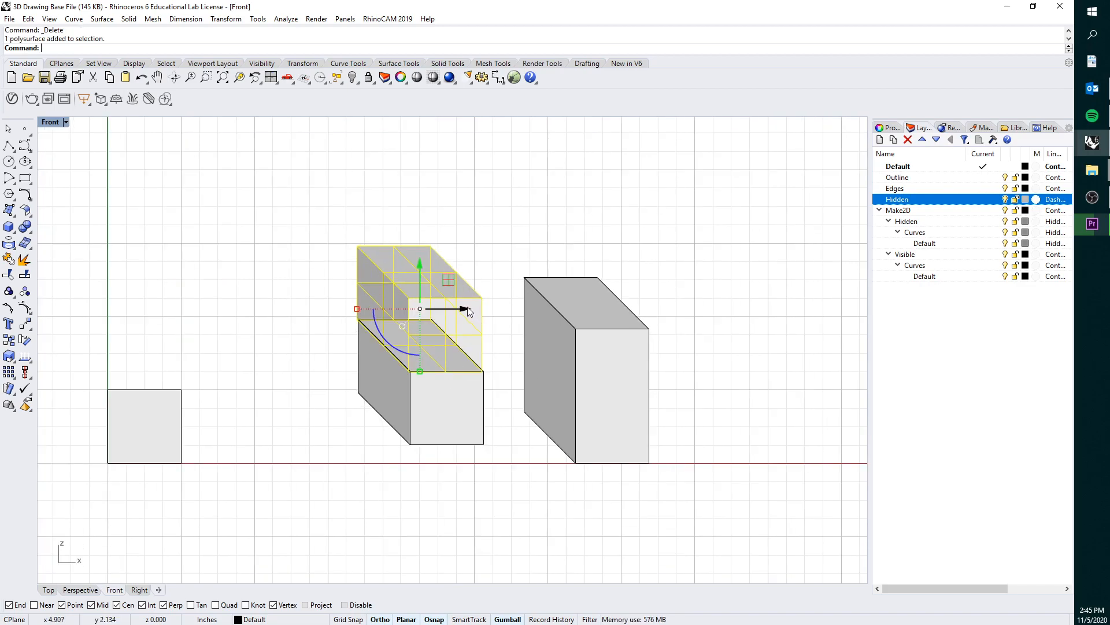
drag(469, 314, 502, 313)
click(537, 250)
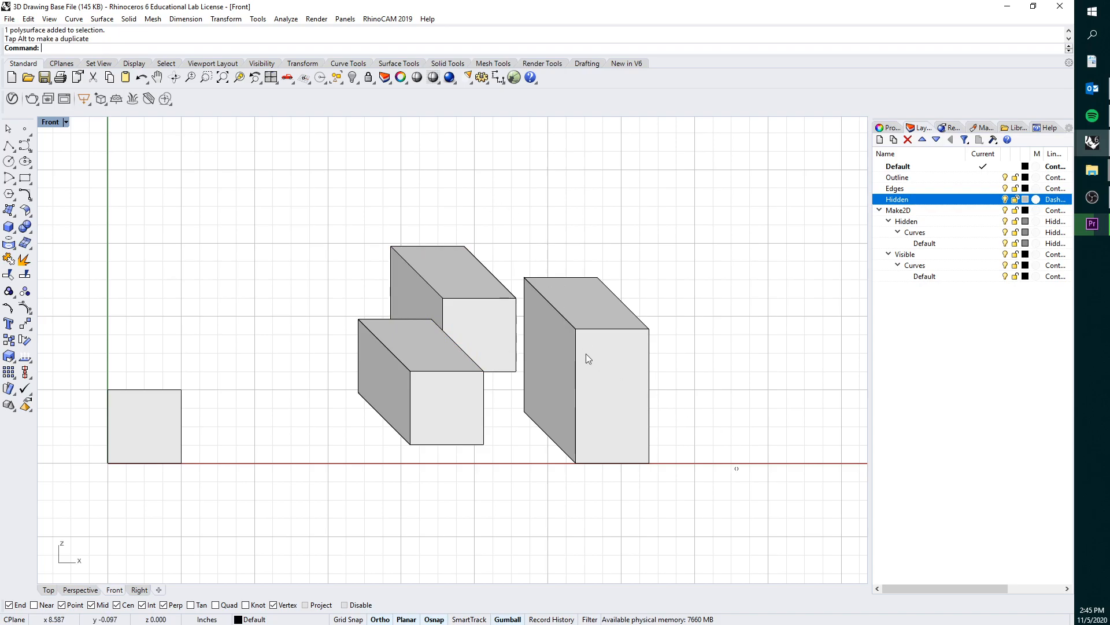
Step: Create a Make2D drawing of the three sheared boxes from the Front view and place it beside the earlier cube drawings in Top view
drag(640, 389, 281, 212)
key(Return)
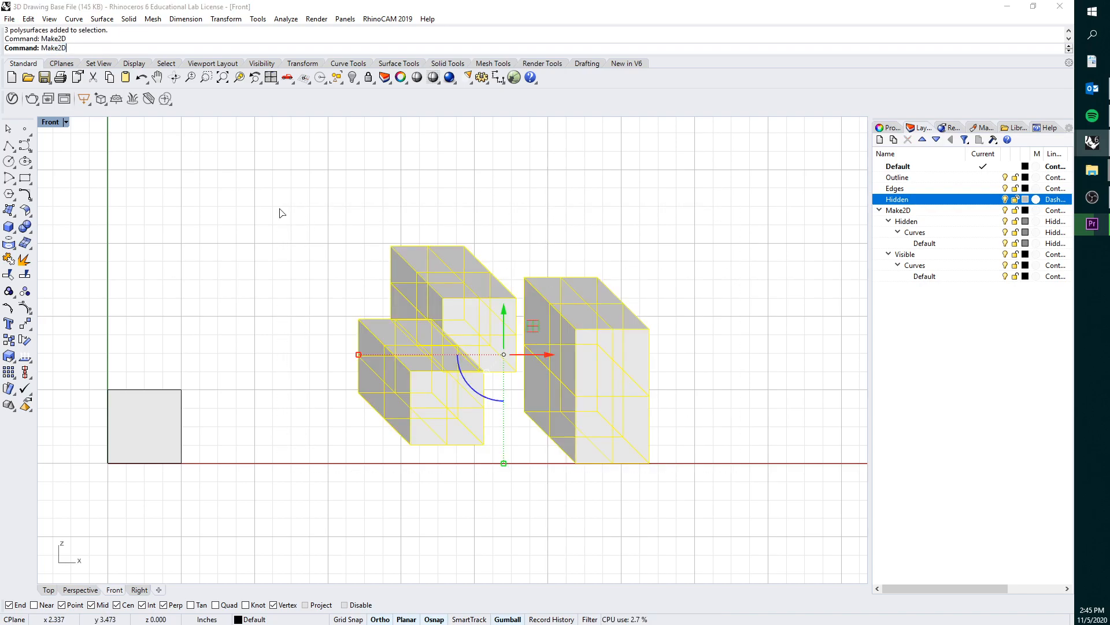
click(234, 455)
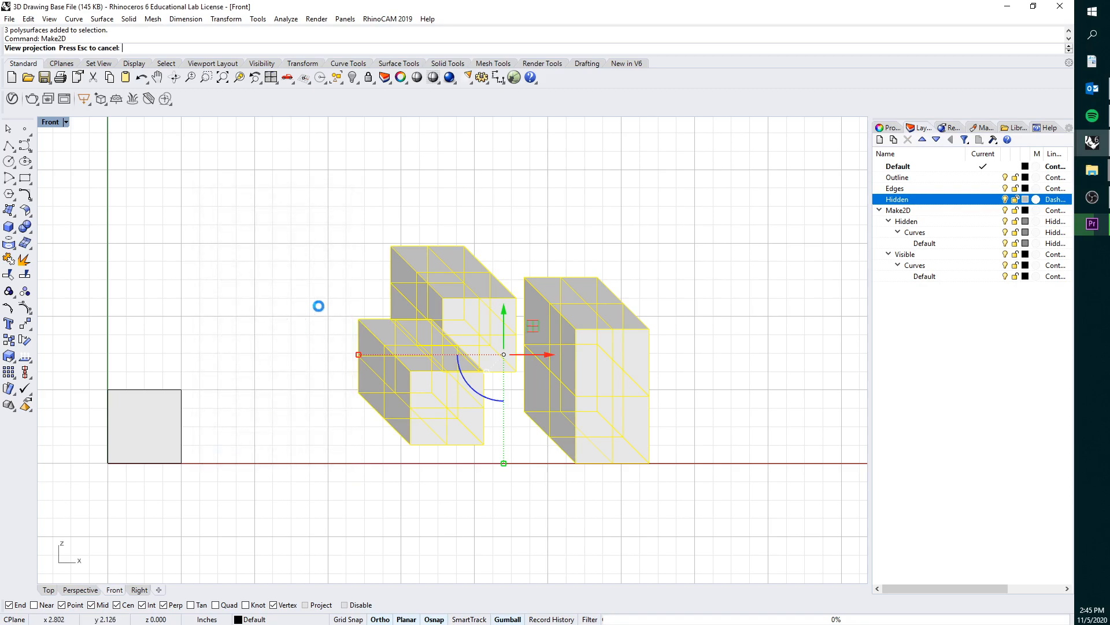
double_click(52, 122)
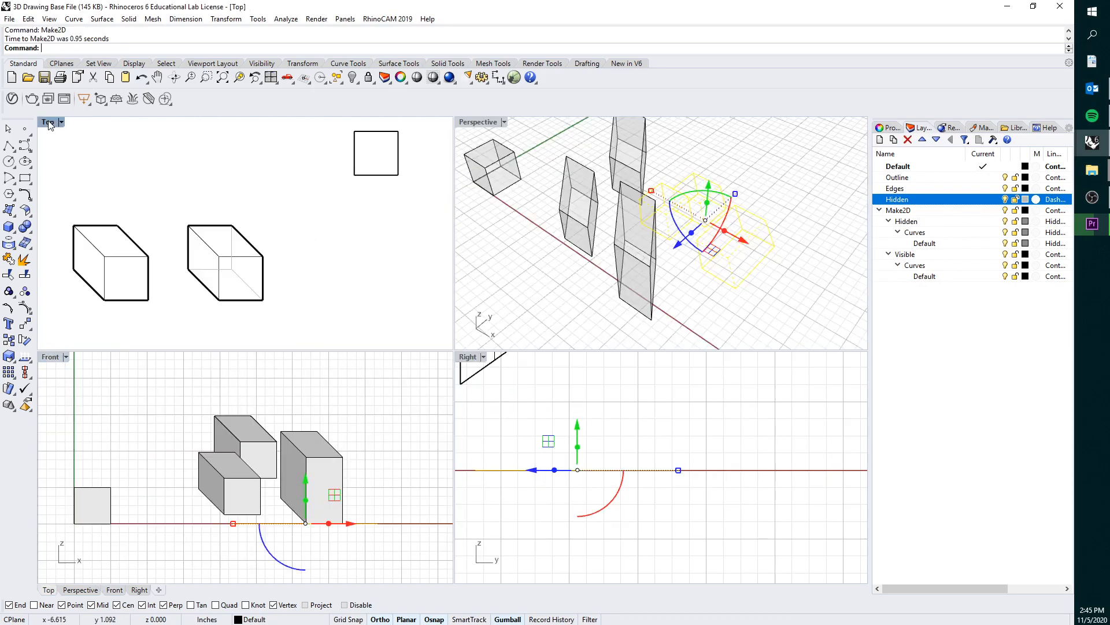
double_click(48, 122)
mouse_move(614, 296)
mouse_down()
mouse_move(294, 300)
mouse_move(294, 387)
mouse_up()
key(Escape)
scroll(258, 368, up, 6)
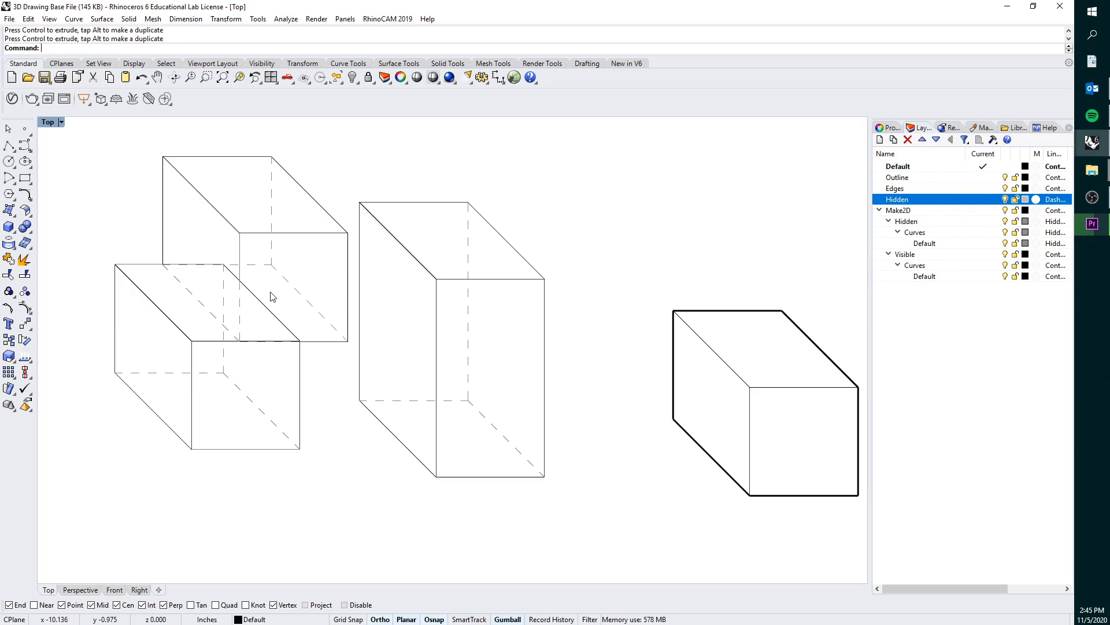
Step: Turn off the Hidden sublayer under Make2D to hide the dashed lines of the cluster drawing
click(1005, 222)
right_drag(493, 273, 506, 310)
scroll(424, 300, down, 5)
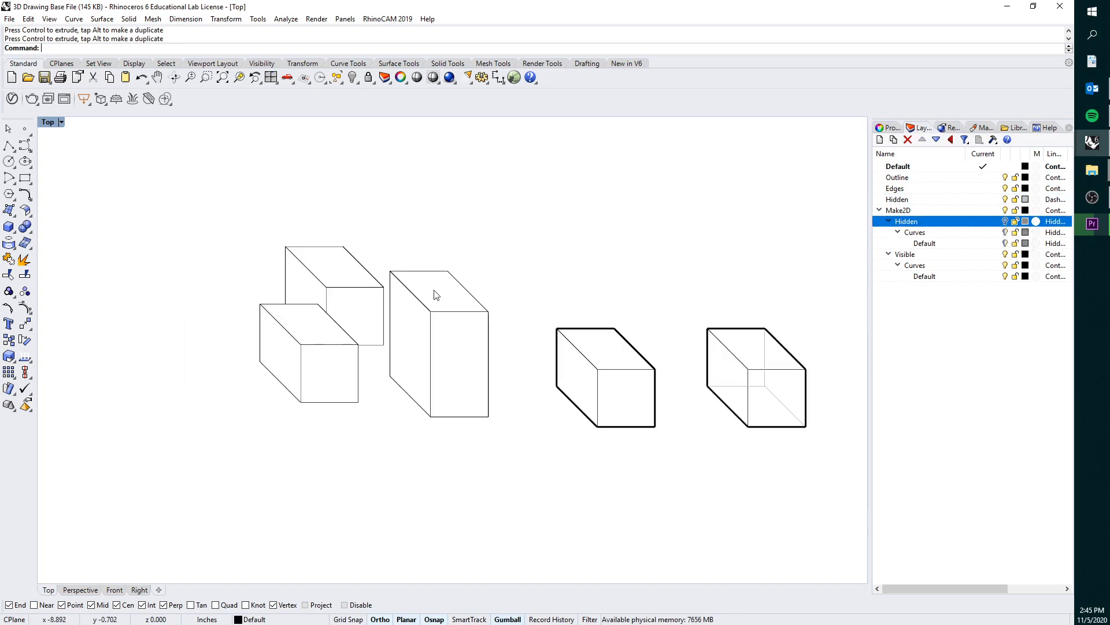
scroll(410, 255, up, 3)
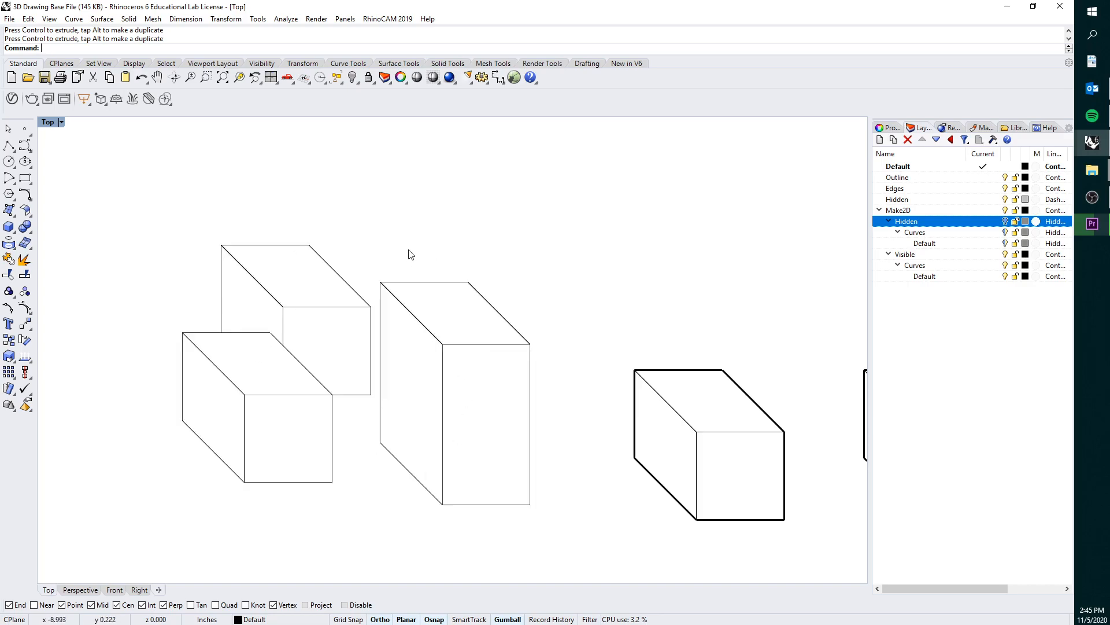
Step: Measure the tall box's slanted depth edge and the rear box's front-face height and width in the oblique drawing
key(Return)
click(442, 344)
click(381, 283)
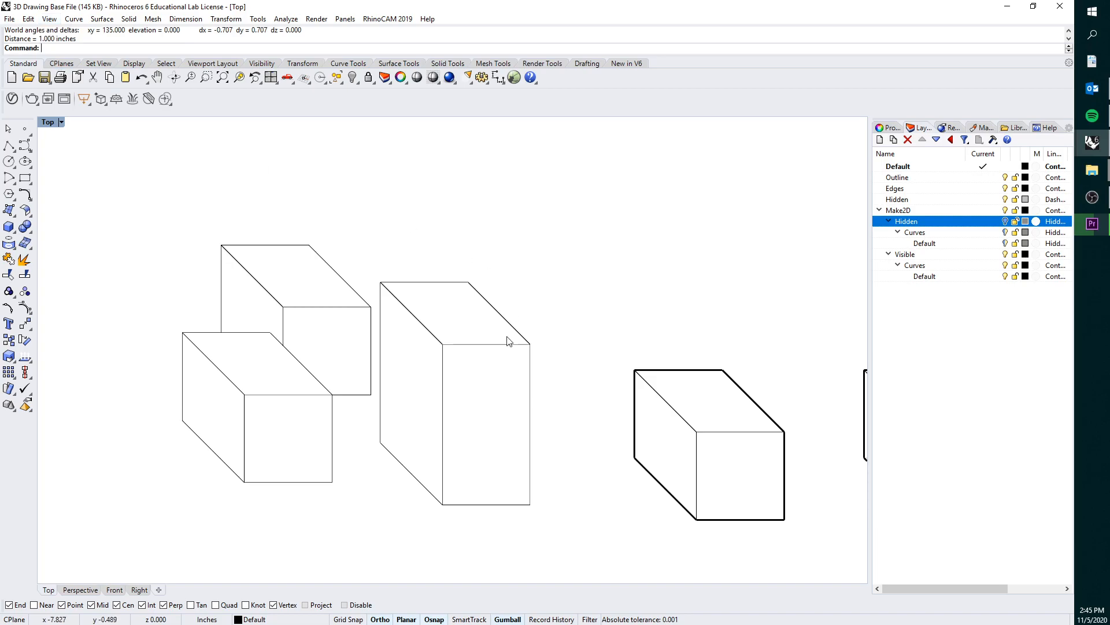
key(Return)
click(371, 306)
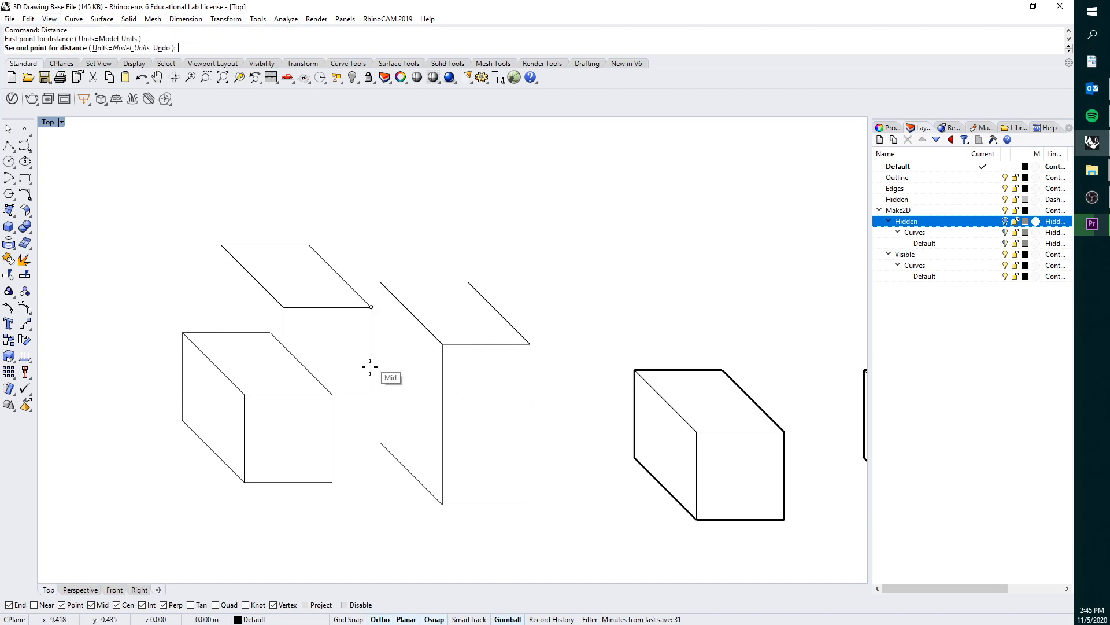
click(370, 394)
key(Return)
click(371, 307)
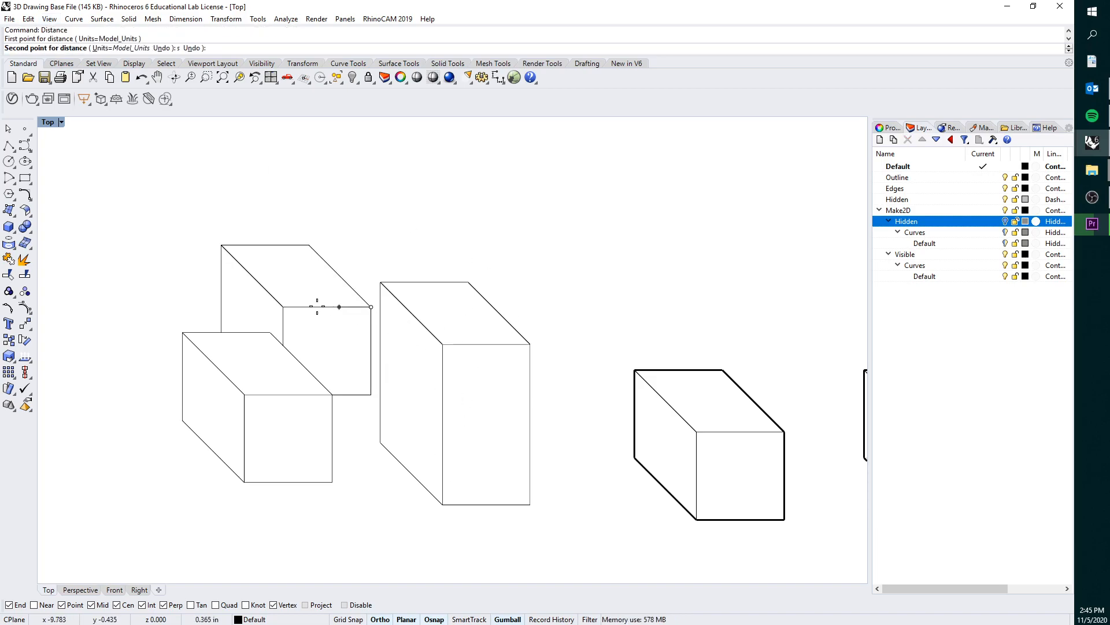
click(288, 309)
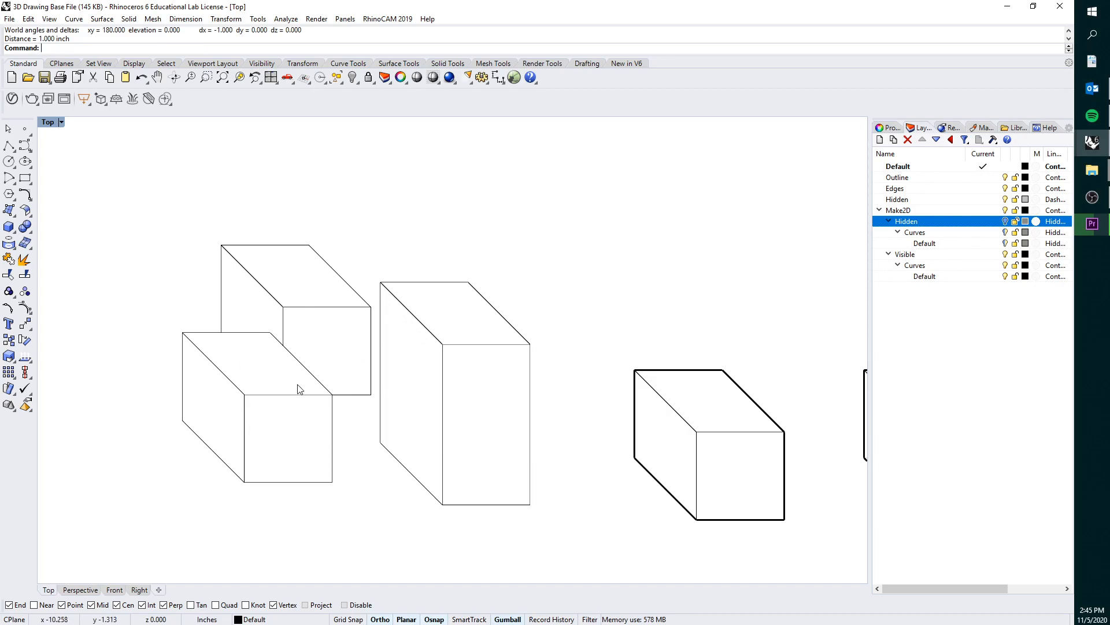
Step: Undo the box cluster's Make2D drawing and the moves that sheared its boxes
scroll(300, 388, down, 5)
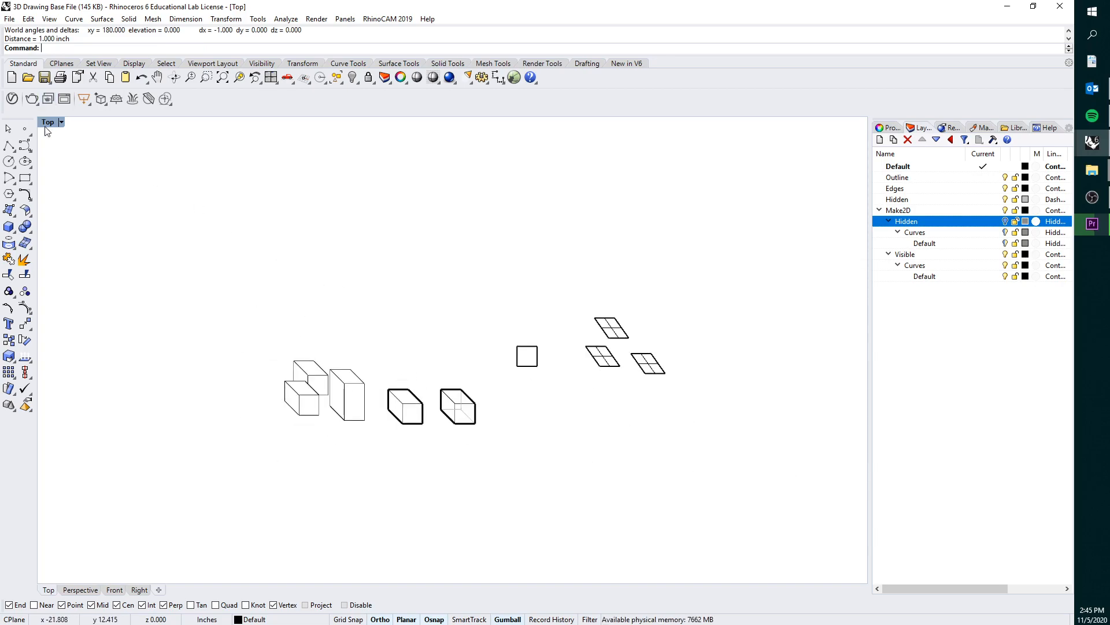
double_click(47, 124)
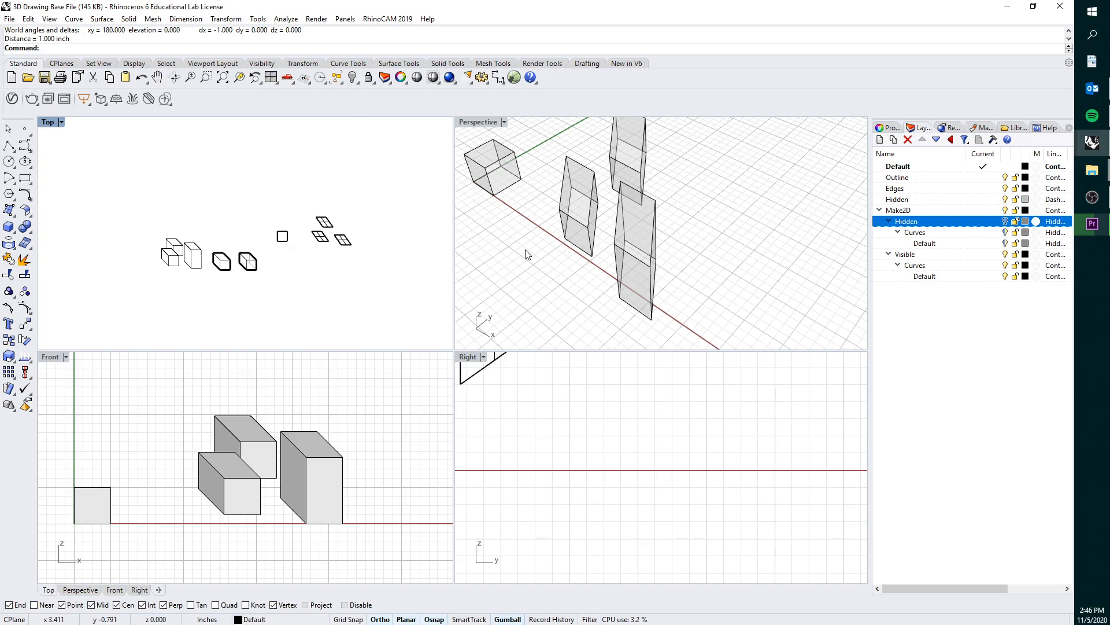
click(517, 230)
key(ctrl+z)
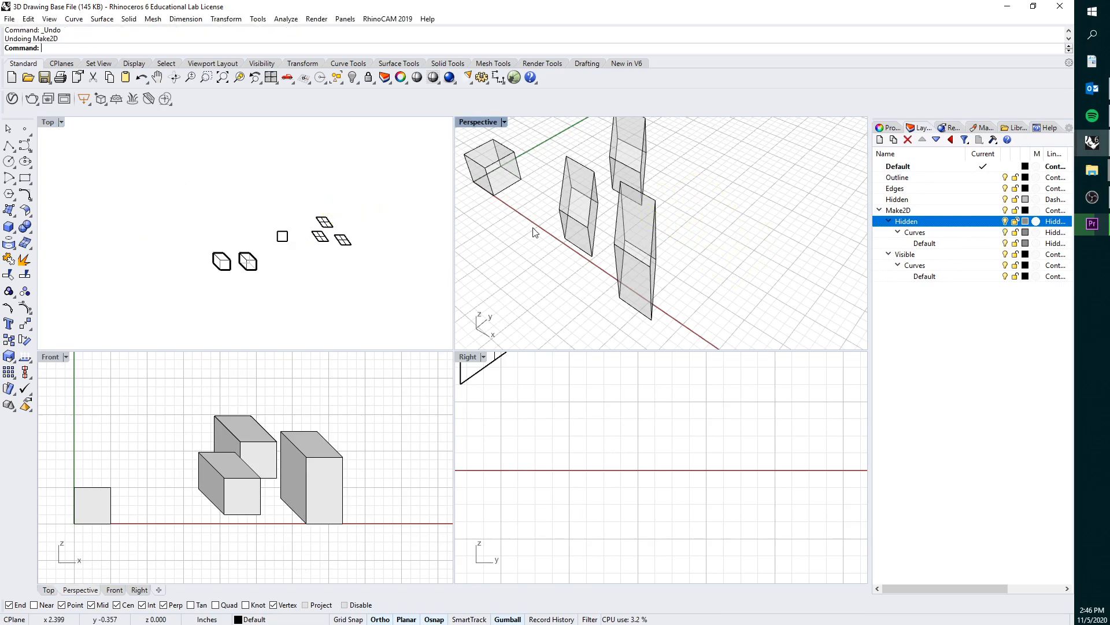
key(ctrl+z)
key(ctrl+z)
key(Escape)
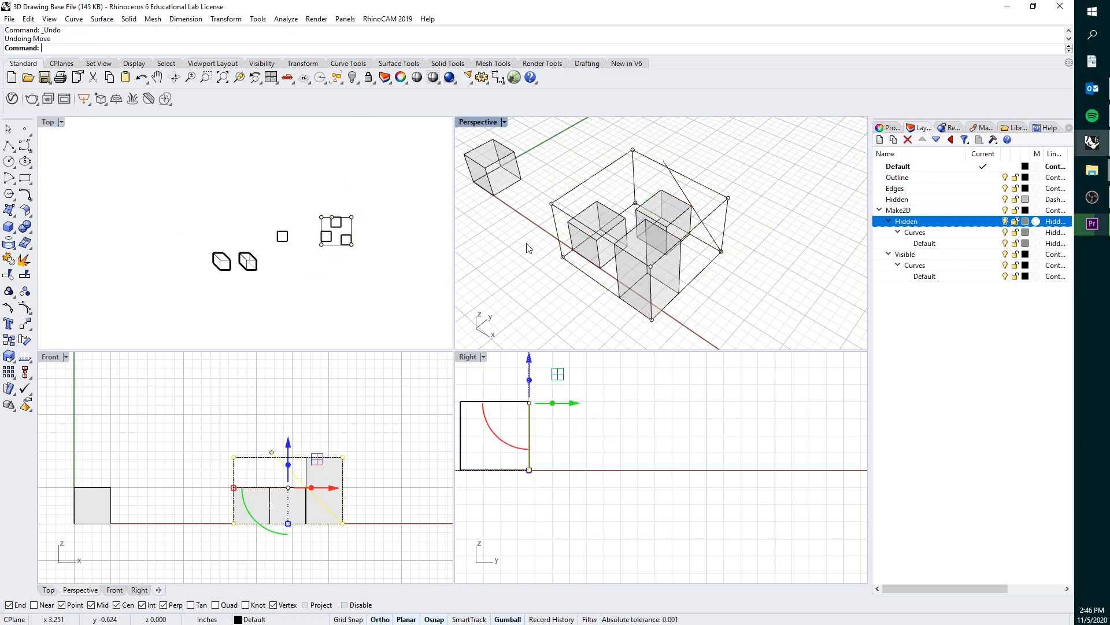
Step: Delete the three boxes together with their control cage and diagonal guideline in the Perspective view
click(286, 509)
scroll(286, 508, up, 4)
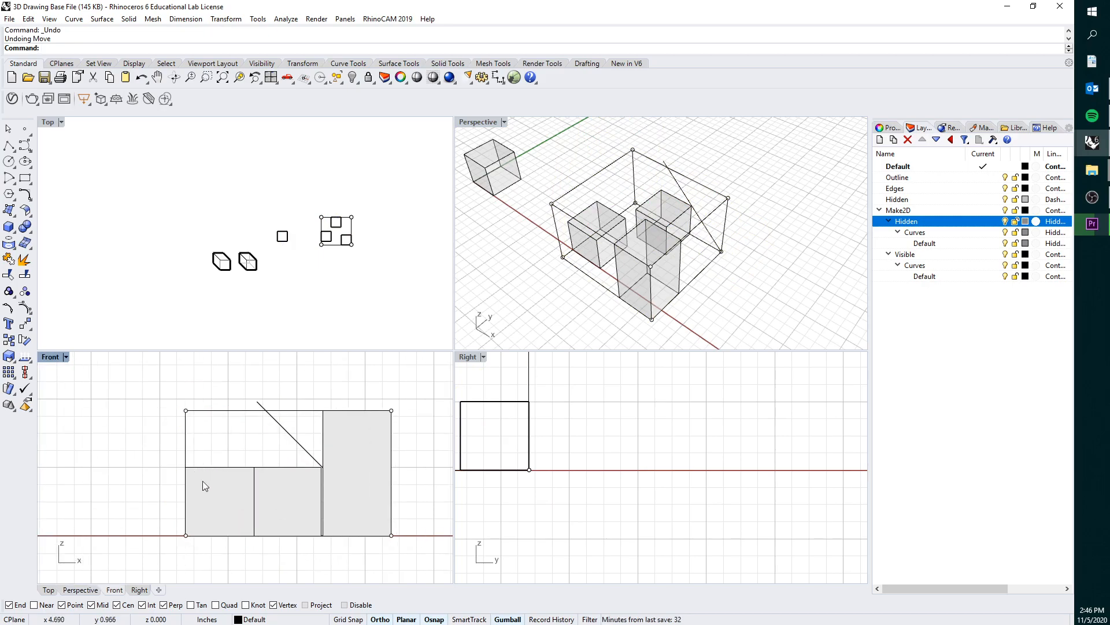
double_click(484, 122)
drag(673, 498, 315, 184)
key(Delete)
scroll(307, 173, down, 3)
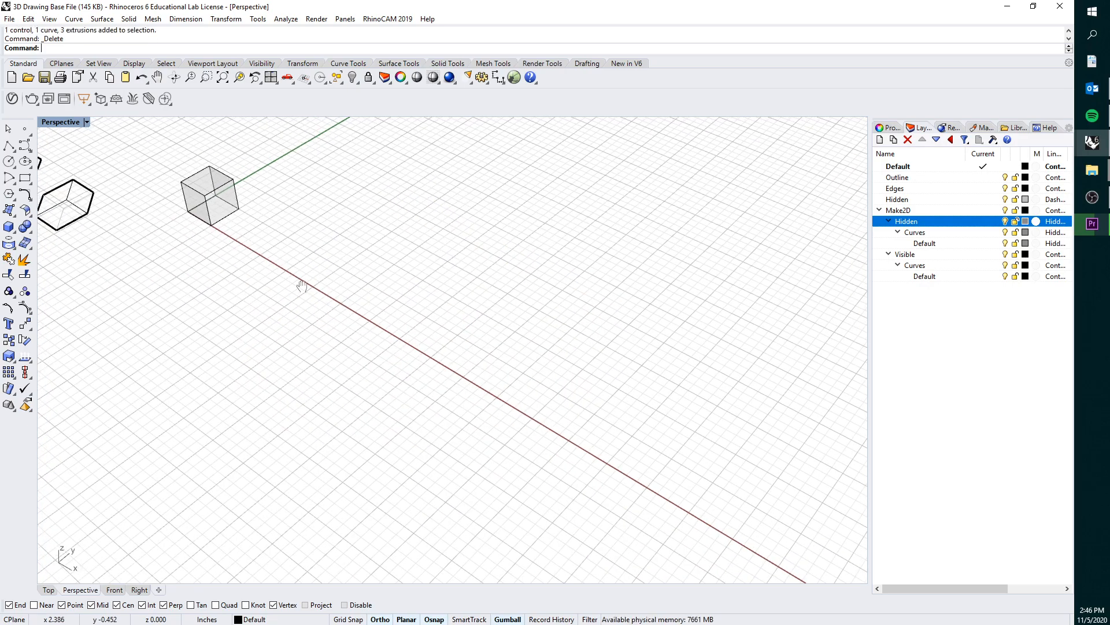
Step: Copy the original cube to an open spot farther along the positive X axis
shift+right_drag(293, 278, 354, 301)
click(270, 201)
key(Return)
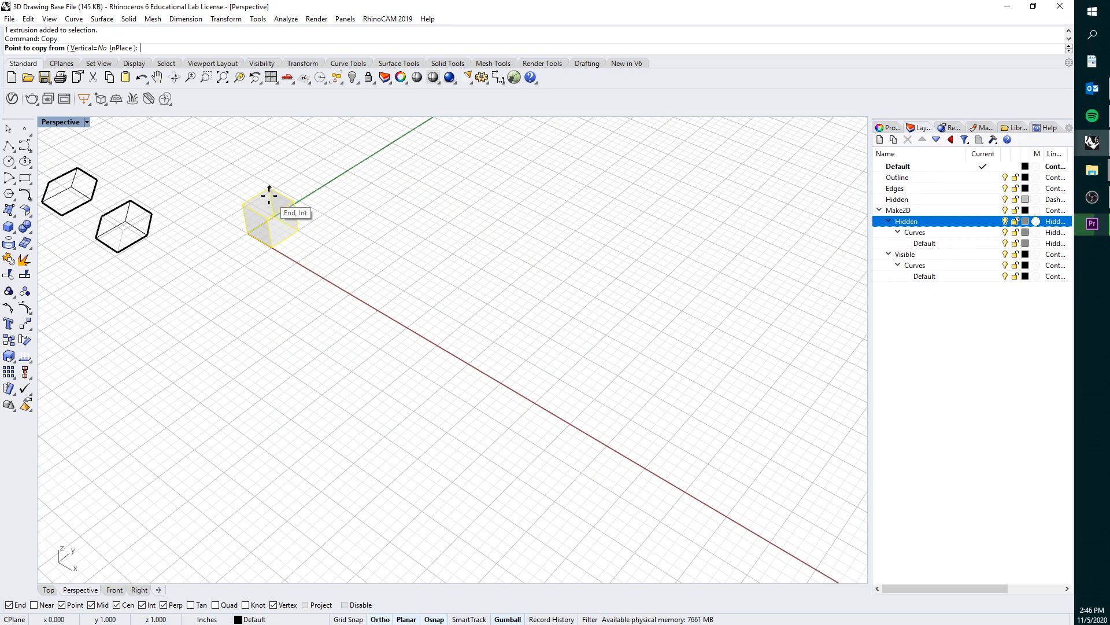
click(268, 194)
click(422, 294)
key(Return)
scroll(422, 294, up, 2)
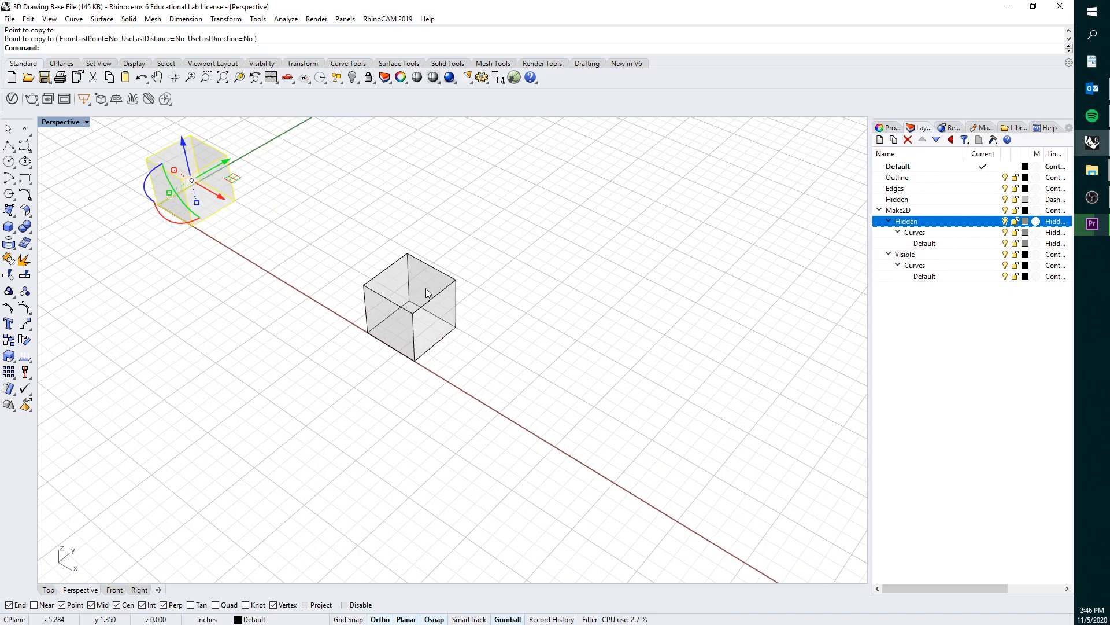
key(Escape)
scroll(422, 291, up, 3)
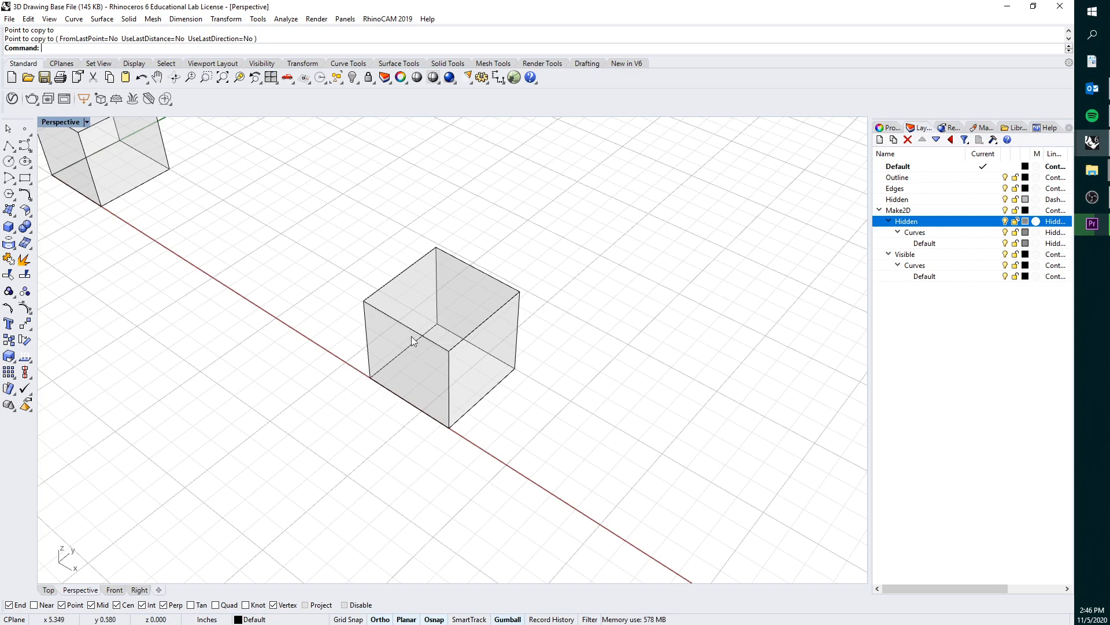
scroll(408, 369, down, 5)
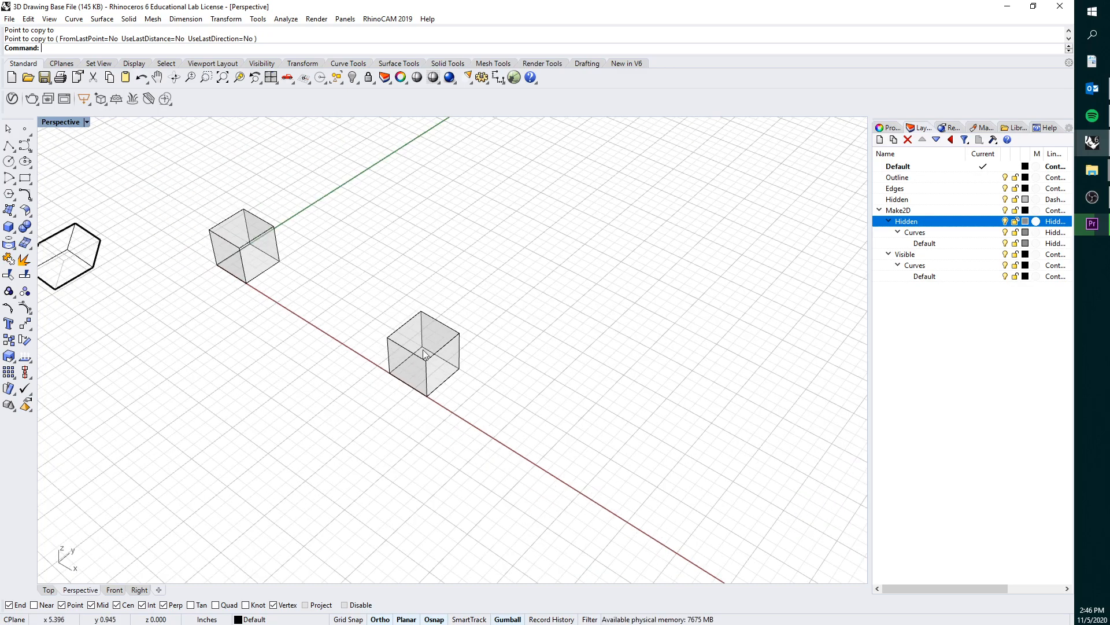
scroll(424, 352, up, 4)
click(438, 362)
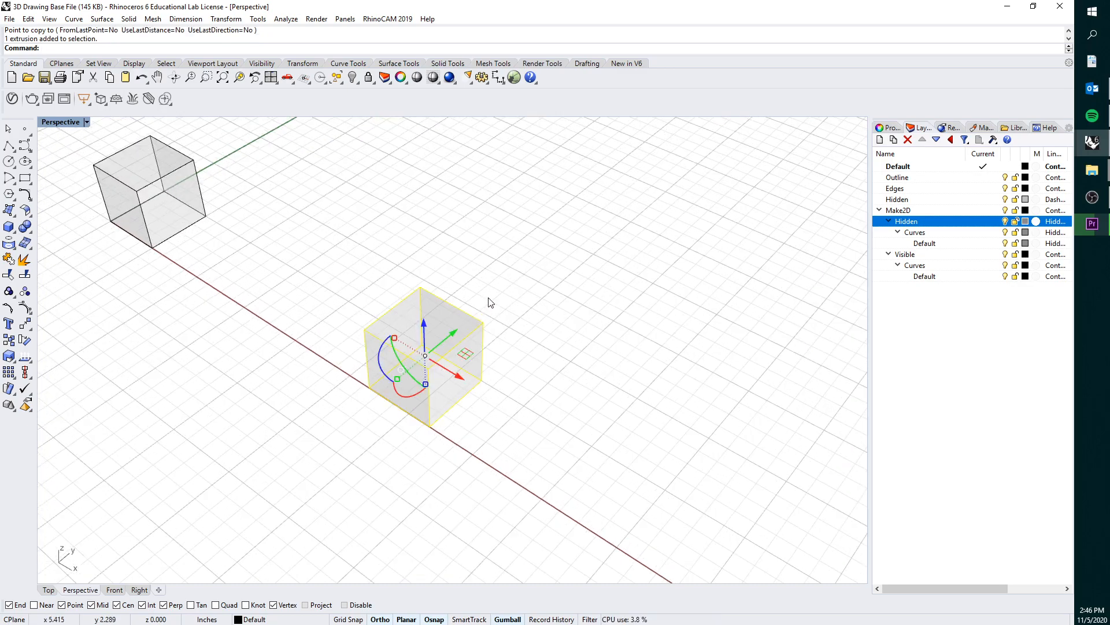
text(CageEdit)
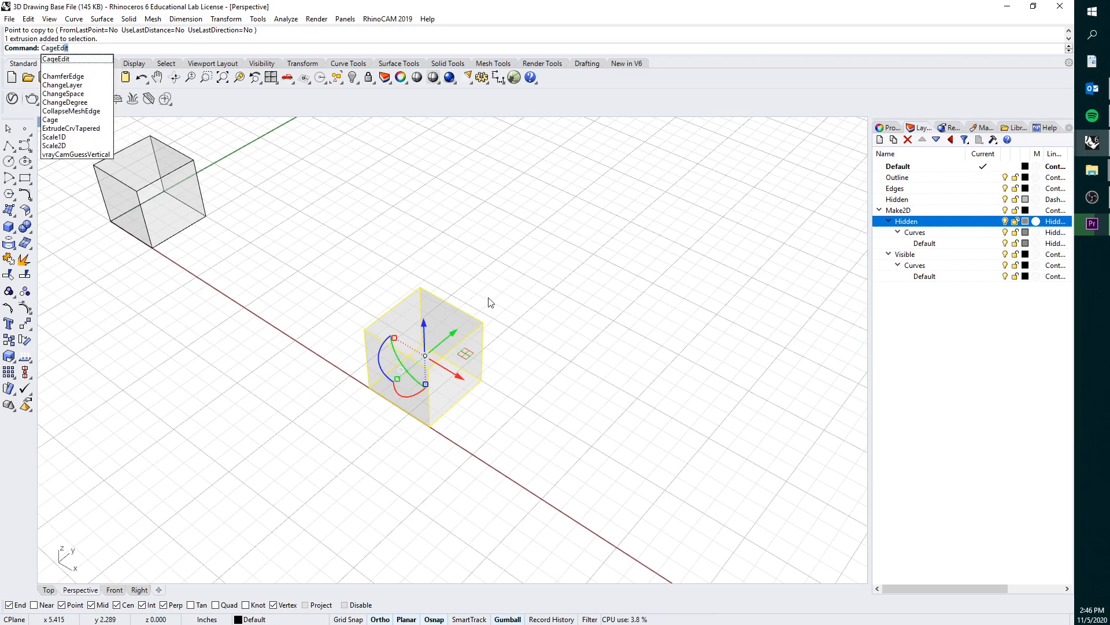
key(Return)
click(92, 49)
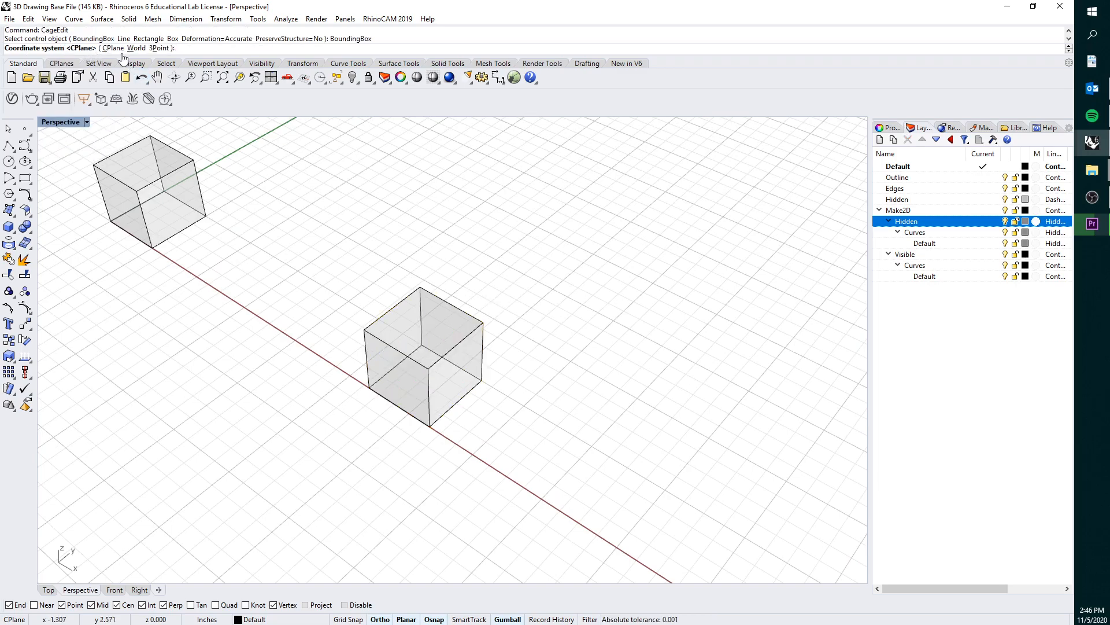
key(Escape)
Step: Make a spare copy of the copied cube a short distance farther along the positive X axis
click(457, 338)
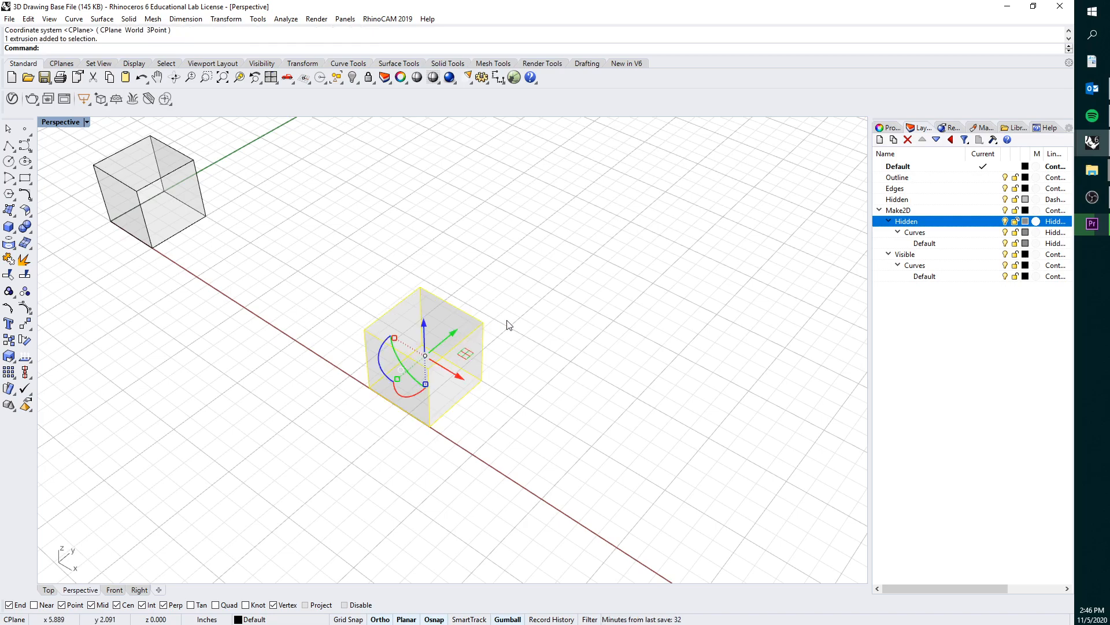
text(Copy)
key(Return)
click(439, 327)
scroll(439, 327, down, 3)
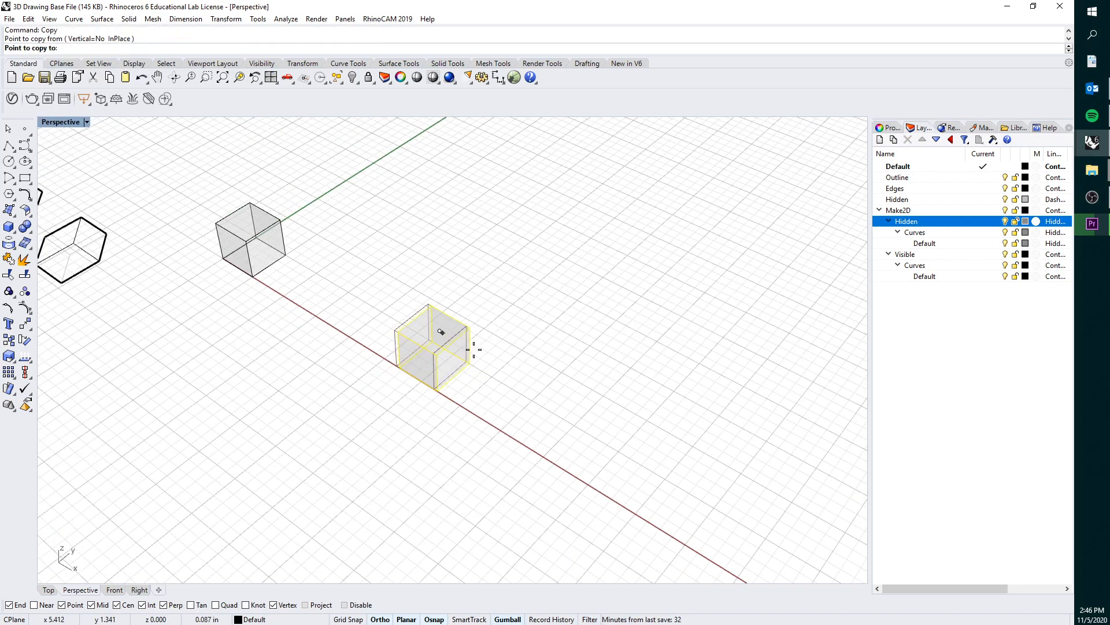
click(516, 374)
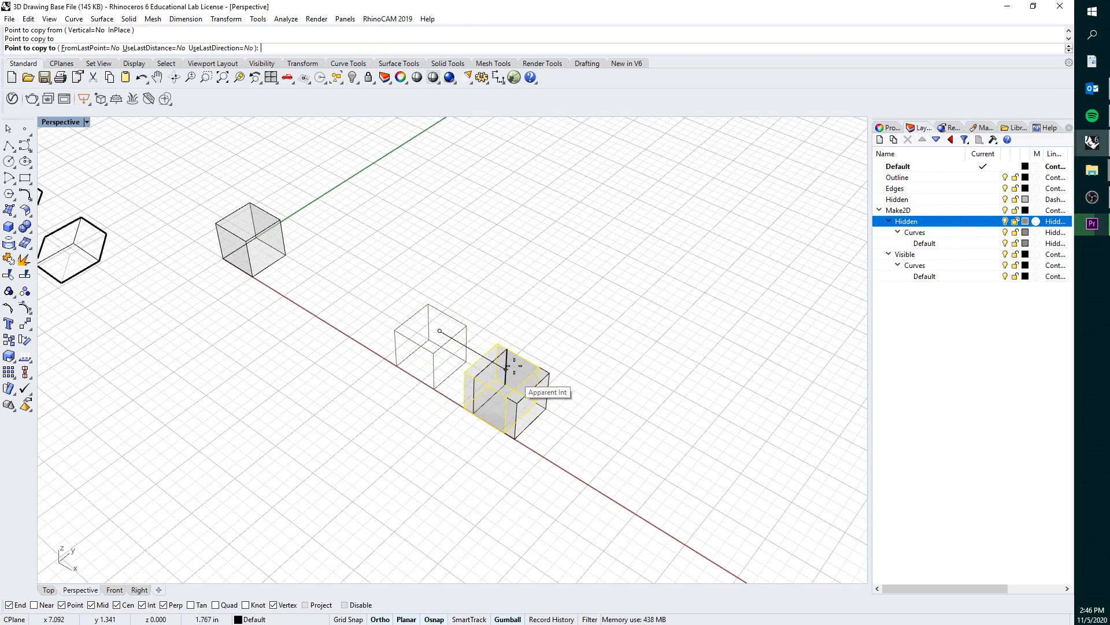
key(Return)
Step: Apply CageEdit to the middle cube with a CPlane bounding box, two points and degree 1 in each direction, and a Global region
scroll(436, 370, up, 4)
right_drag(436, 370, 422, 290)
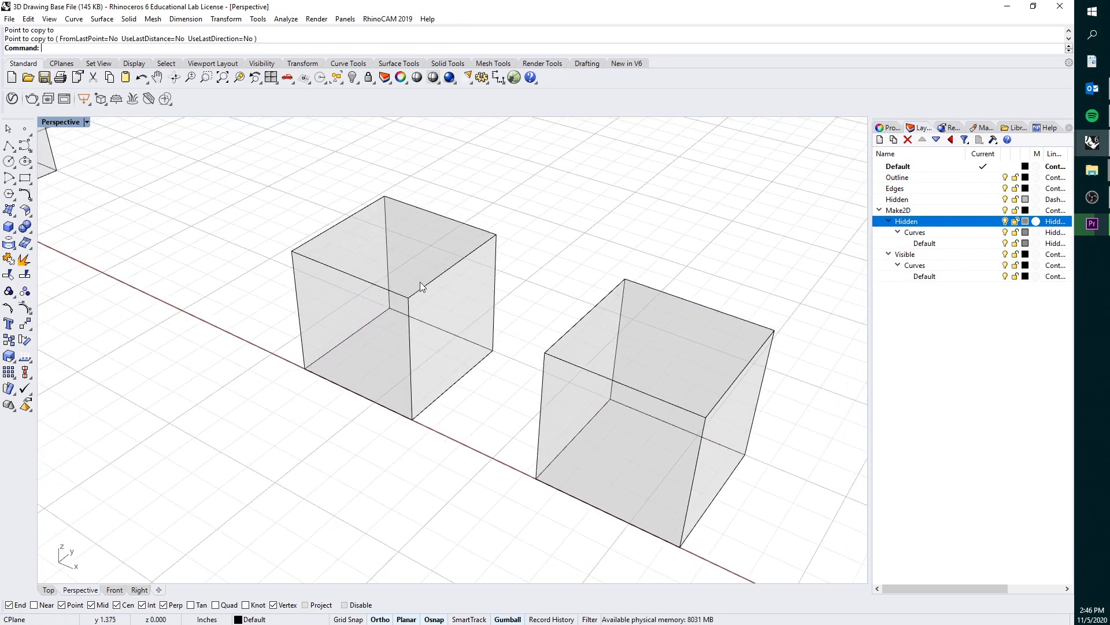
click(422, 289)
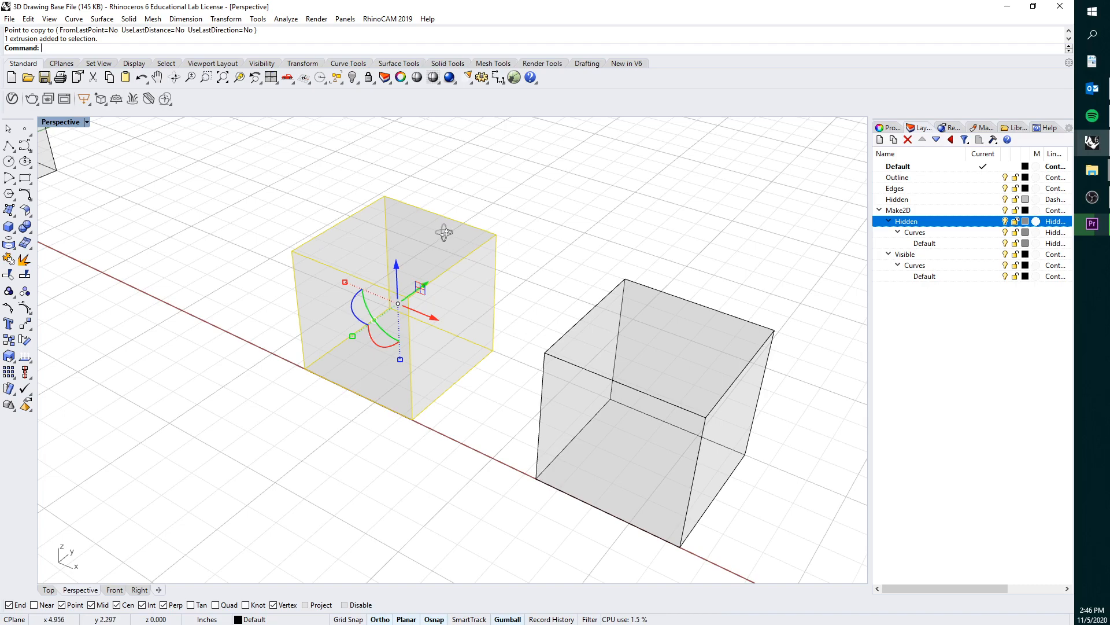
right_drag(446, 231, 440, 237)
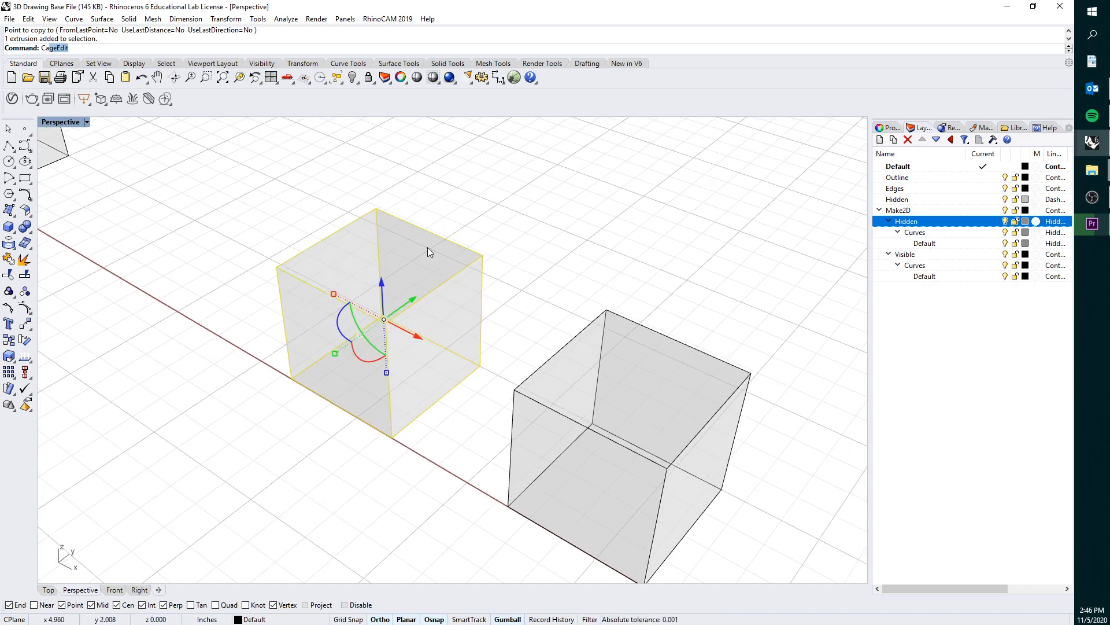
key(Return)
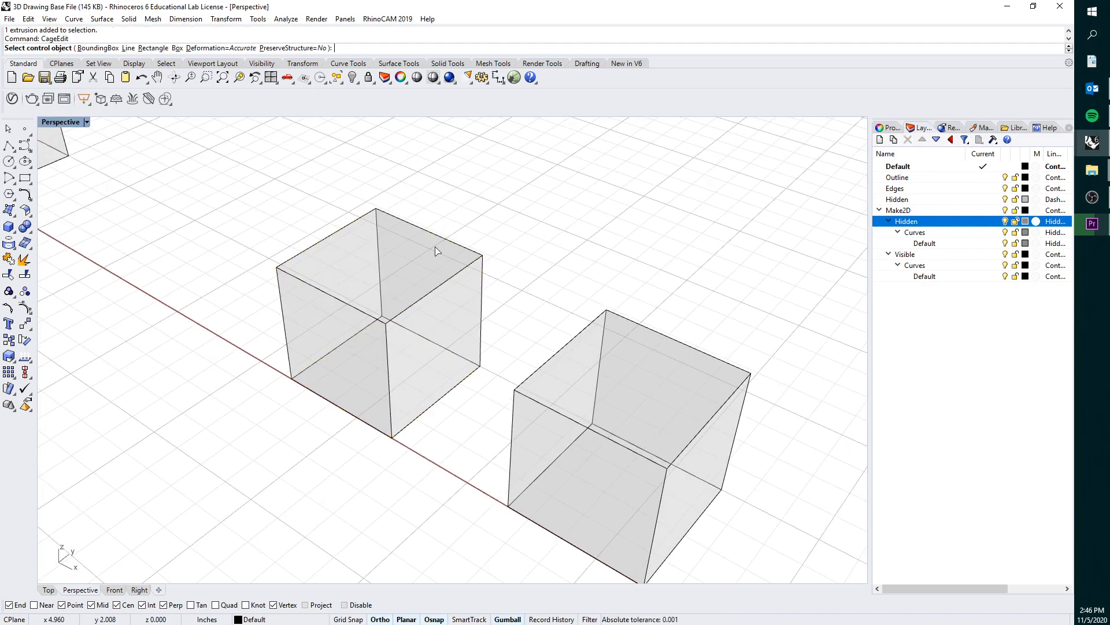
click(110, 48)
key(Return)
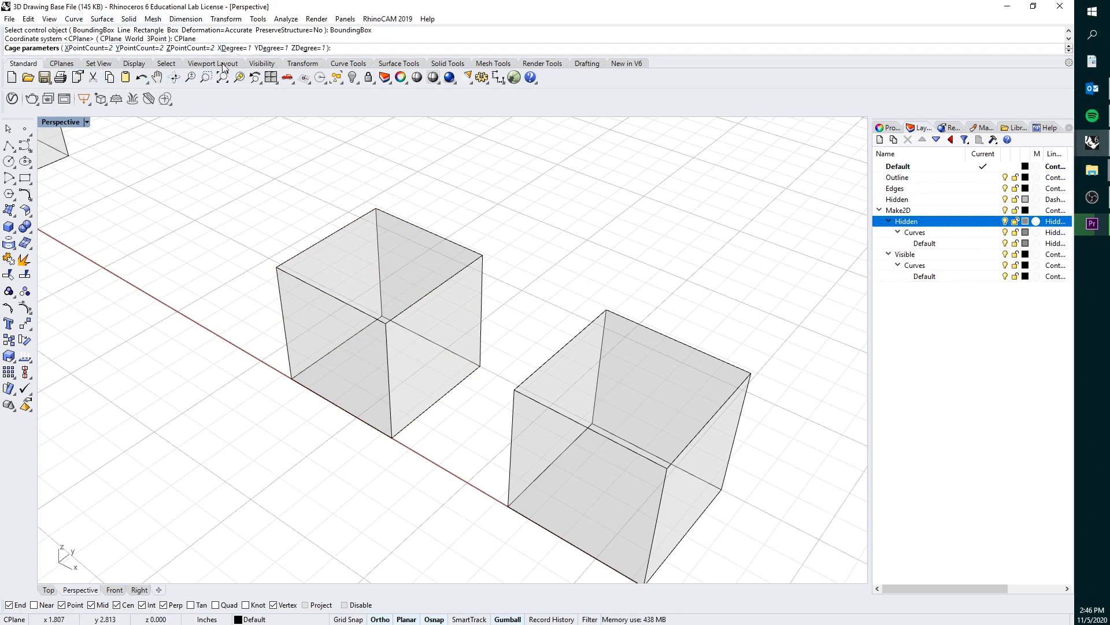
key(Return)
key(Return)
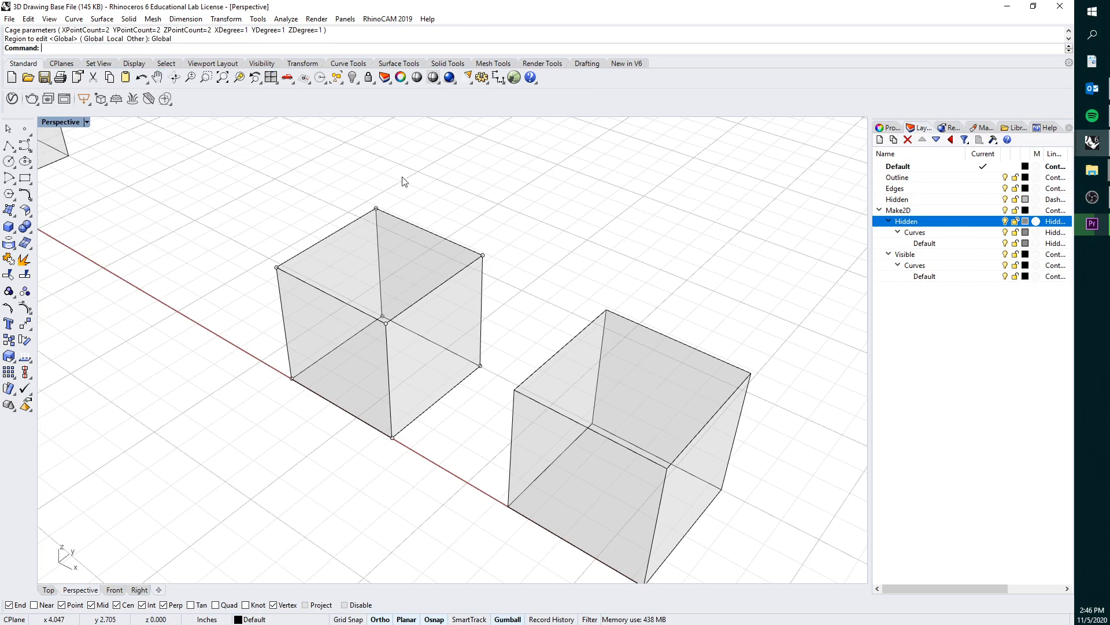
Step: Draw a line along the middle cube's bottom depth edge and stand it upright beside the cube
right_drag(446, 172, 410, 213)
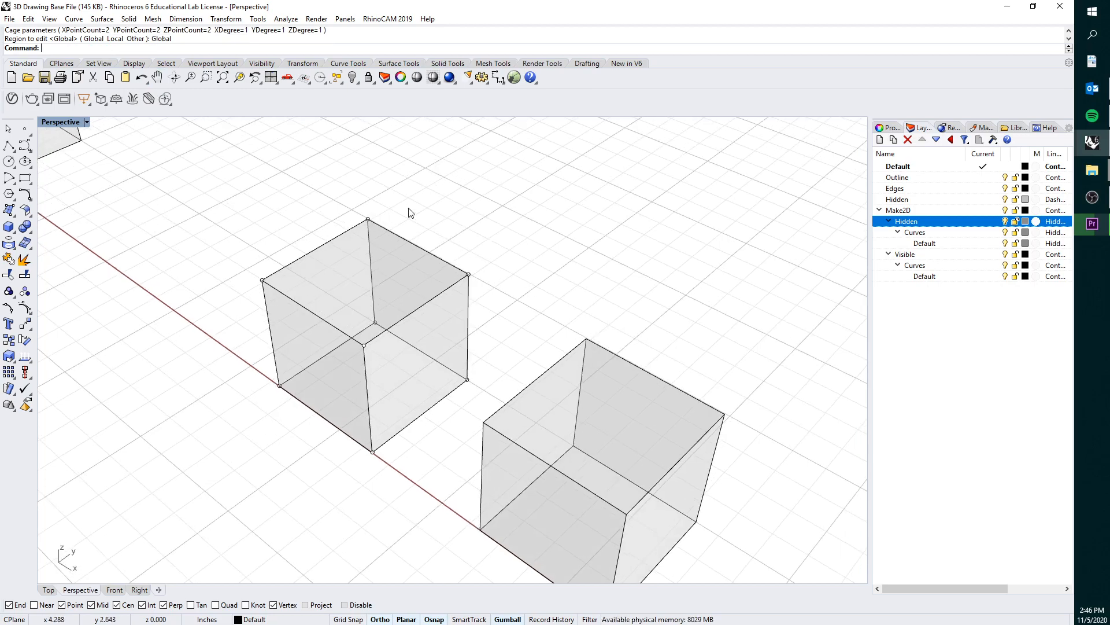
click(9, 145)
click(468, 379)
click(373, 451)
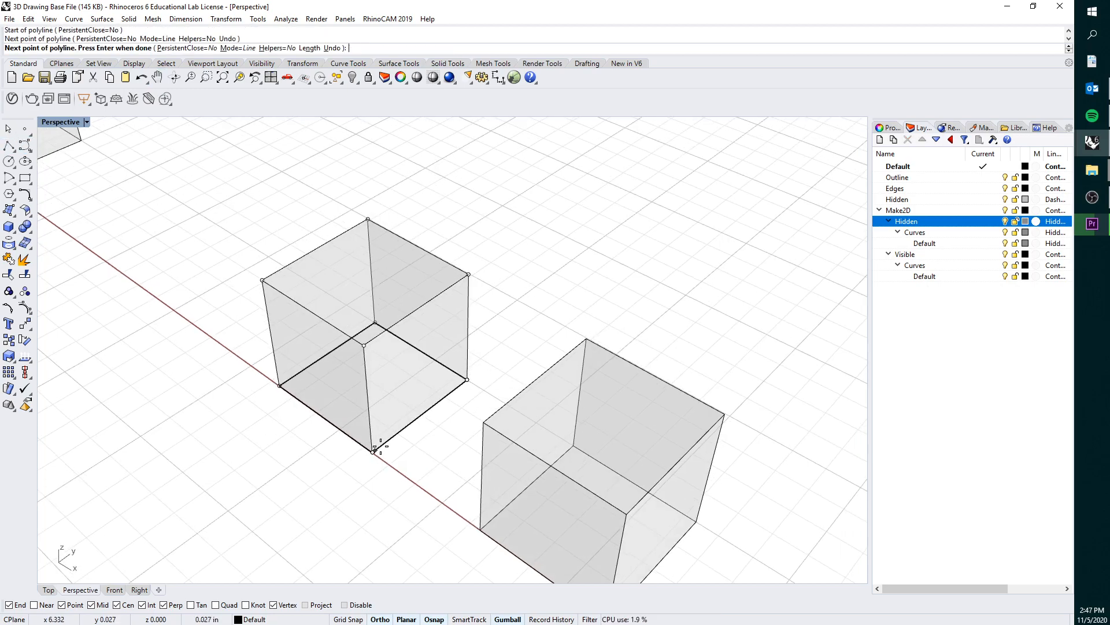
key(Return)
click(392, 437)
click(433, 468)
drag(454, 437, 433, 423)
right_drag(454, 424, 519, 392)
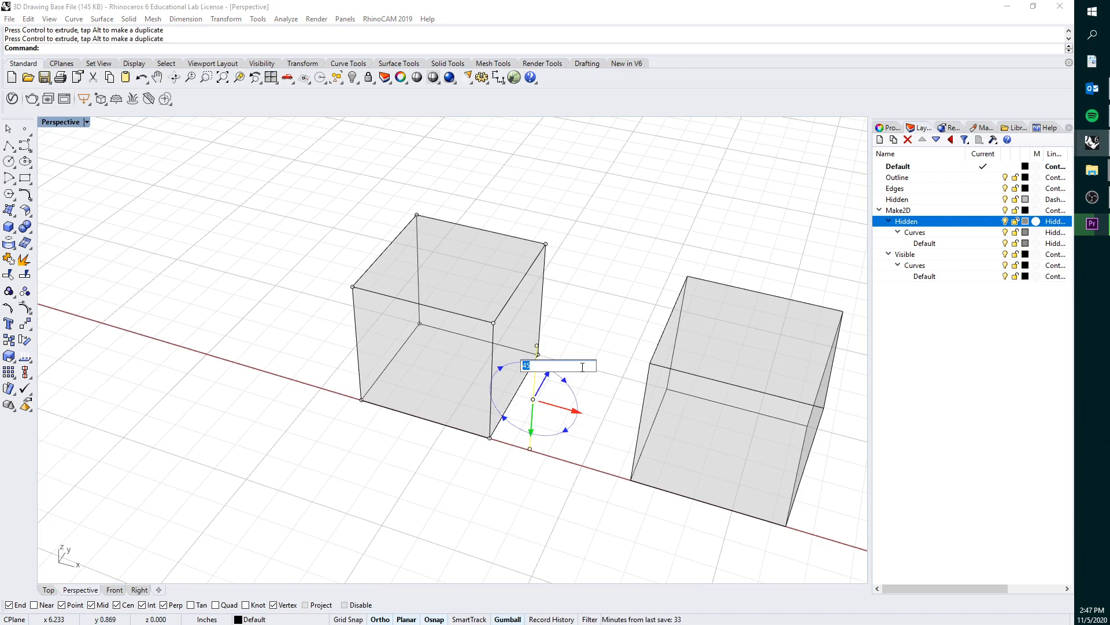
Step: Rotate the upright guideline 45 degrees about the Y axis so it slants parallel to the cube's front face
key(Return)
key(ctrl+z)
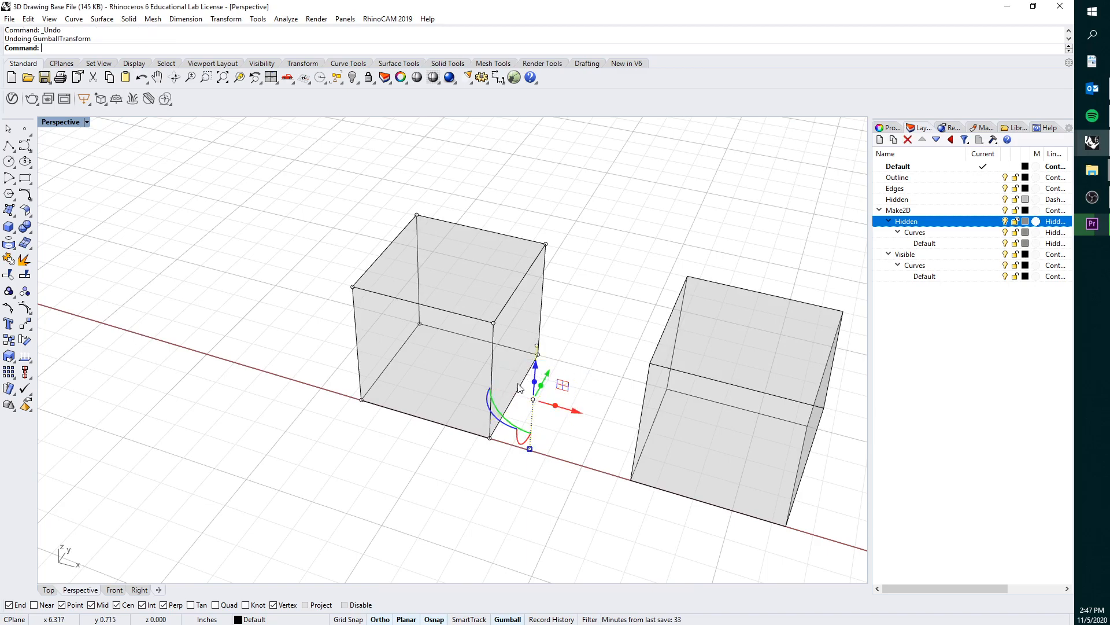
right_drag(538, 437, 586, 343)
click(586, 343)
text(45)
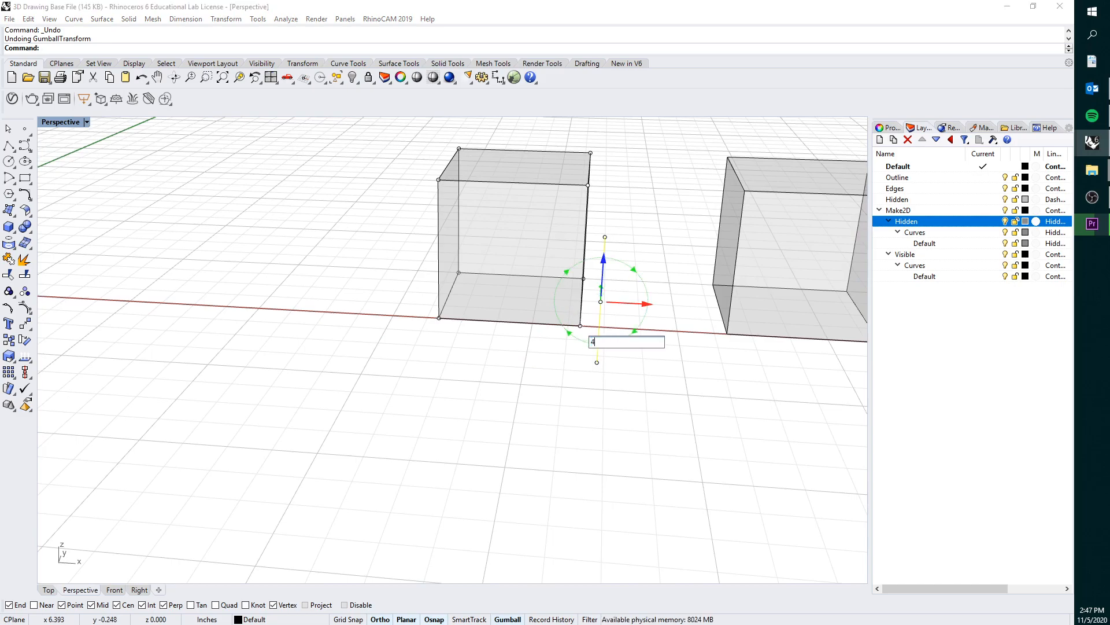
key(Return)
click(609, 341)
key(Return)
Step: Move the slanted guideline so its lower end snaps to the middle cube's bottom rear corner
right_drag(609, 341, 574, 354)
text(move)
key(Return)
click(538, 411)
click(493, 331)
key(Escape)
Step: Shear the middle cube by moving its four rear cage points from the bottom rear corner to the guideline's midpoint
right_drag(512, 317, 385, 327)
drag(314, 237, 359, 374)
drag(429, 284, 465, 440)
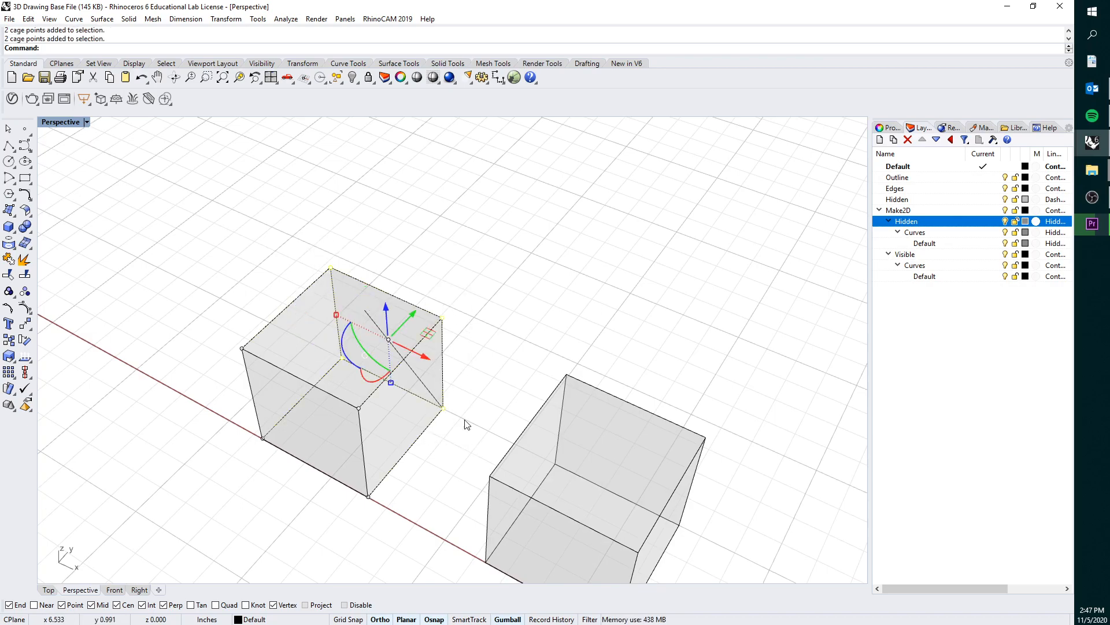
right_drag(462, 416, 441, 357)
double_click(74, 123)
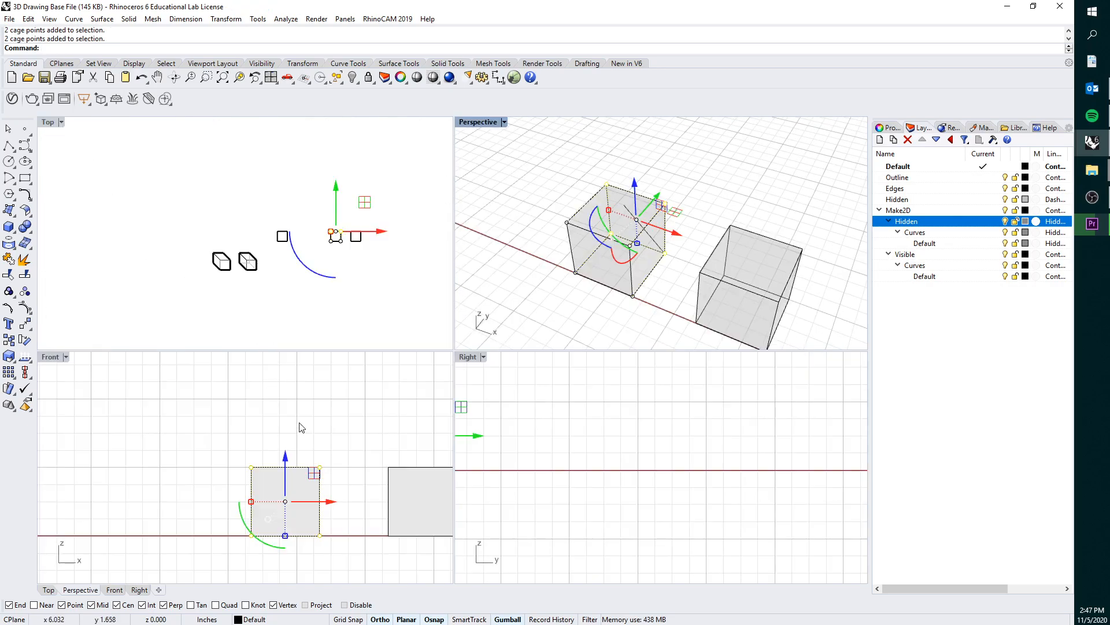
right_drag(300, 426, 224, 422)
scroll(670, 253, up, 5)
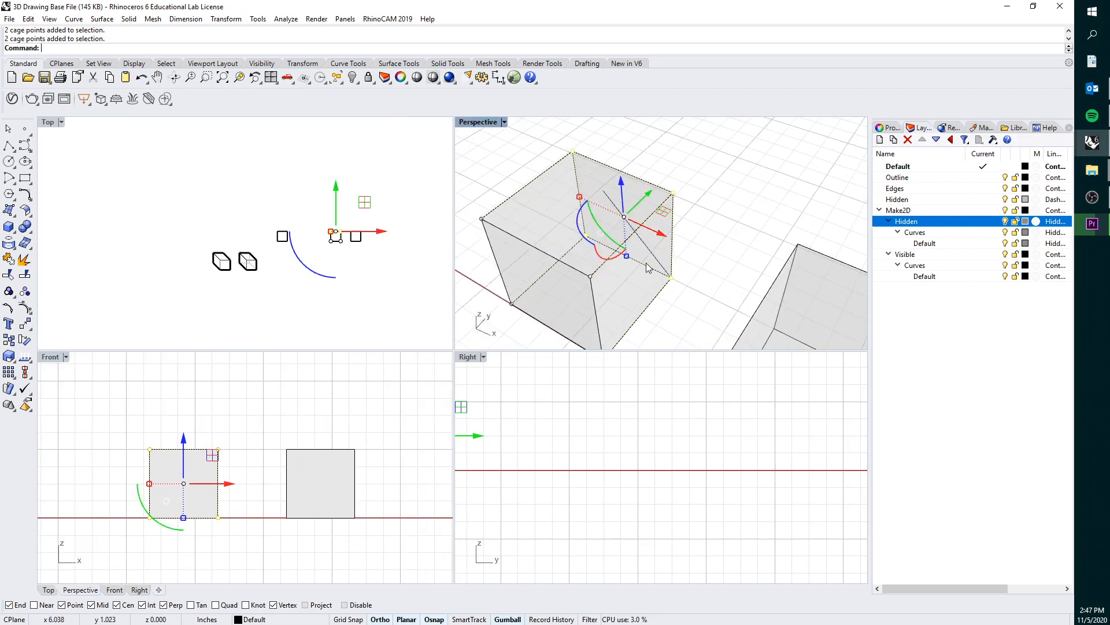
scroll(654, 266, up, 3)
drag(684, 291, 637, 230)
click(284, 407)
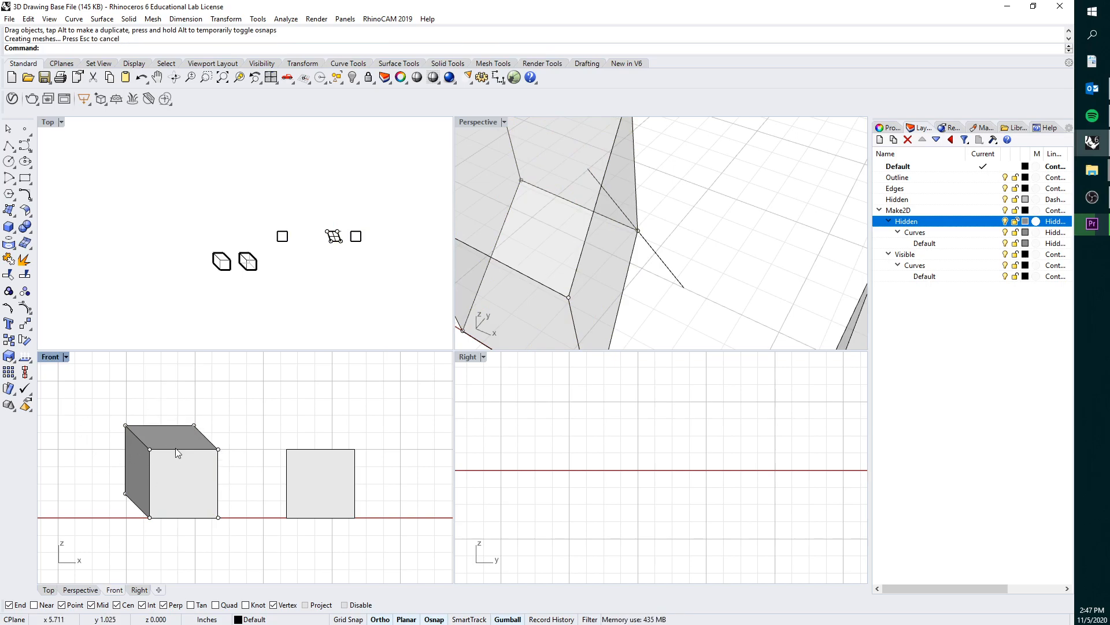
Step: Compare the half-depth sheared cube in the Front view with the earlier full-depth cube drawings in the Top view
scroll(261, 444, down, 10)
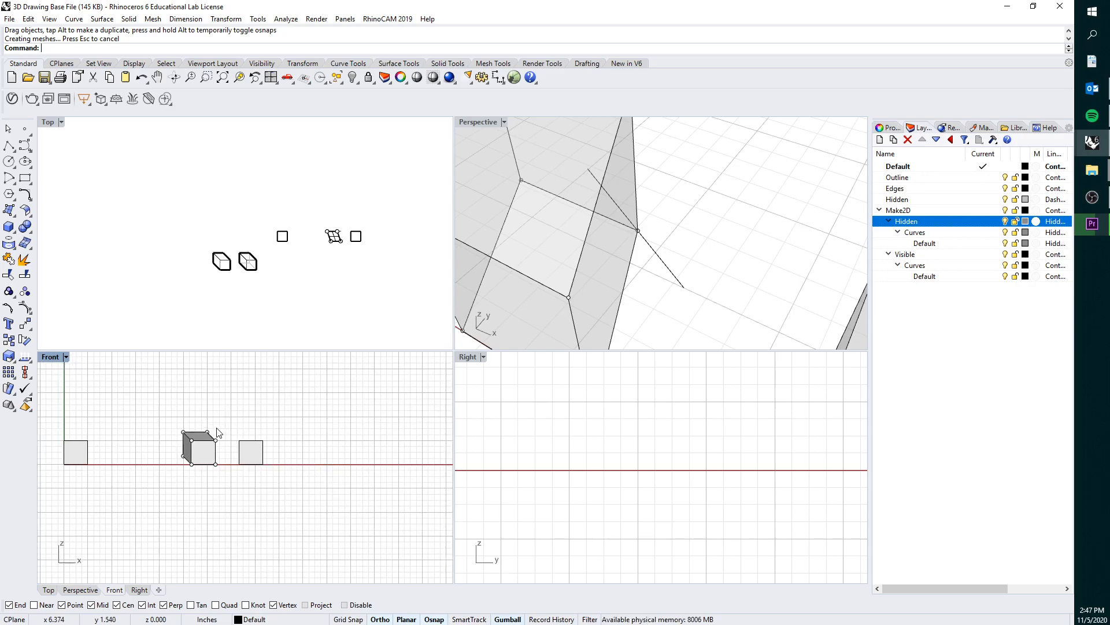
scroll(247, 240, up, 6)
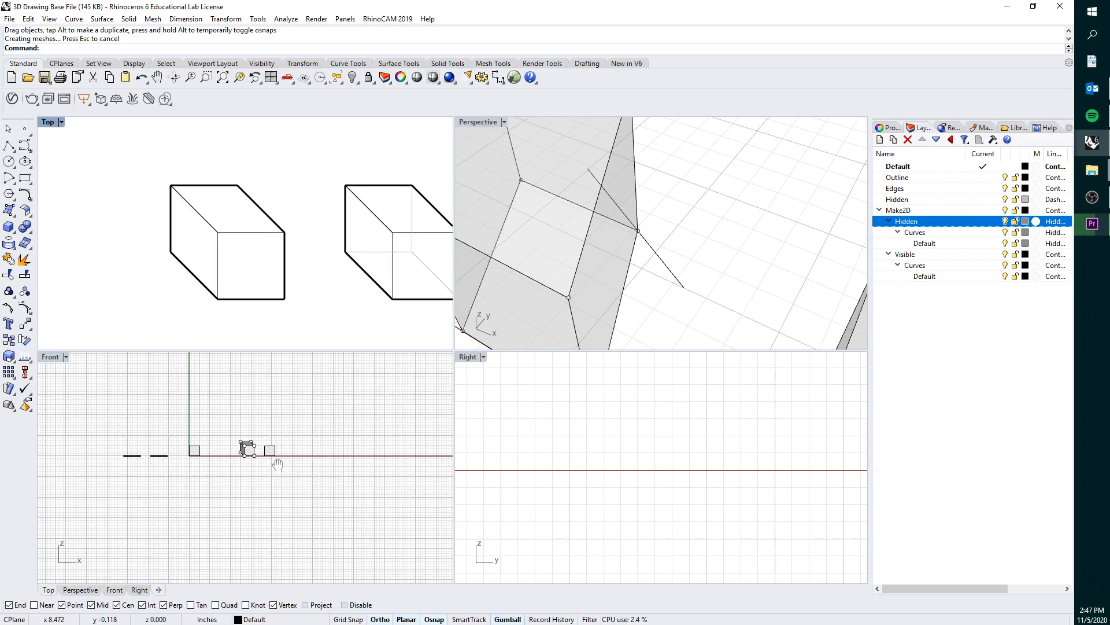
scroll(274, 457, up, 4)
scroll(233, 466, up, 2)
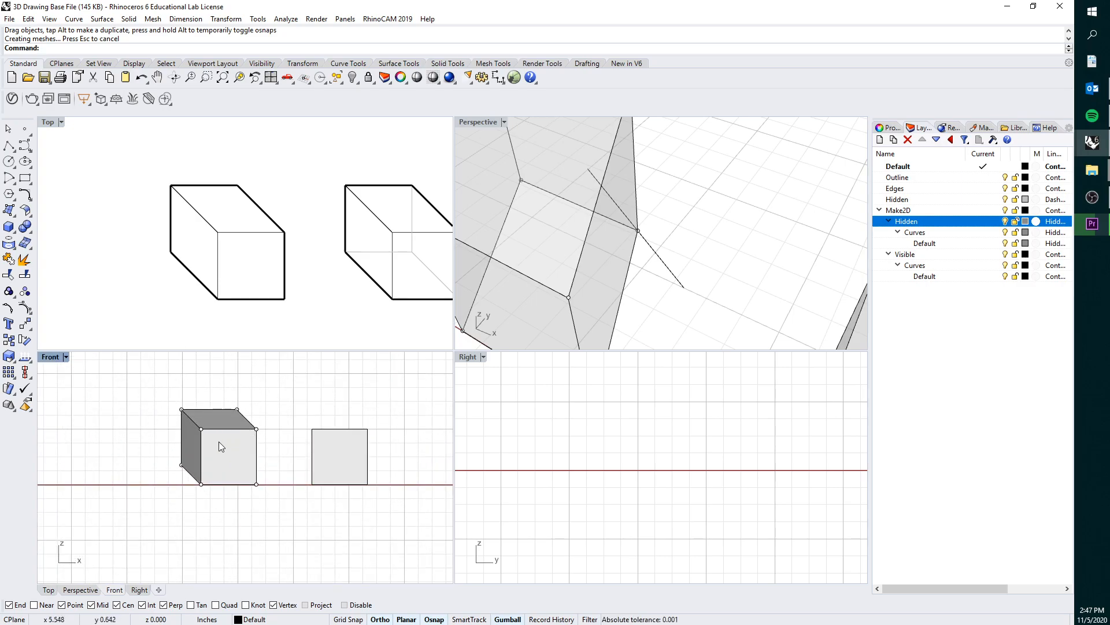
scroll(229, 449, up, 2)
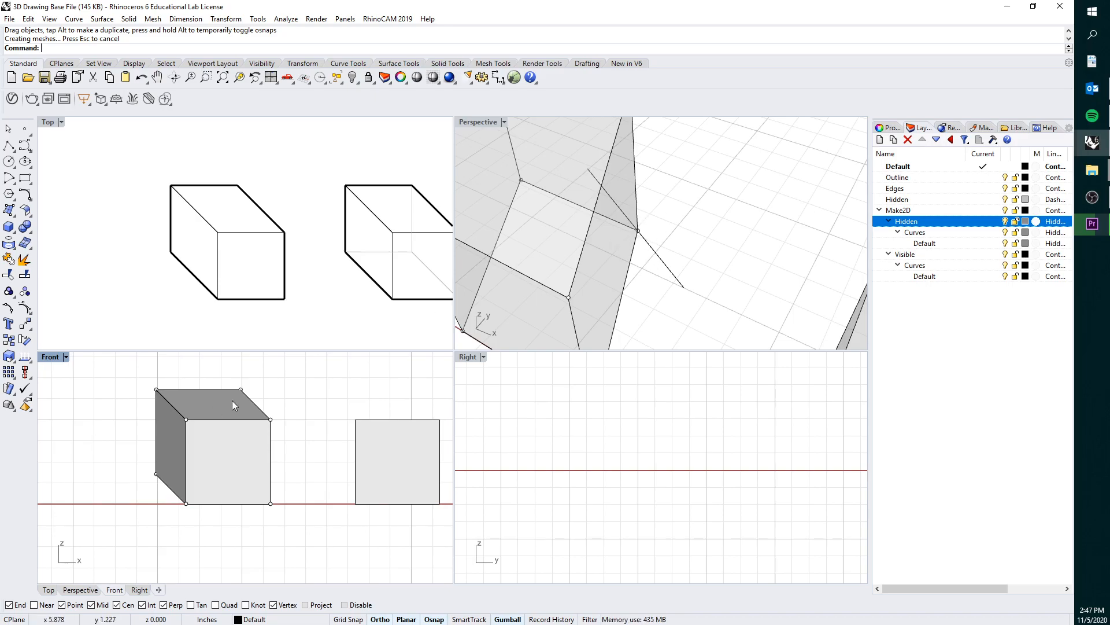
Step: Enable the Near snap and move the middle cube's four rear cage points slightly farther along its slanted guideline
right_drag(253, 405, 230, 411)
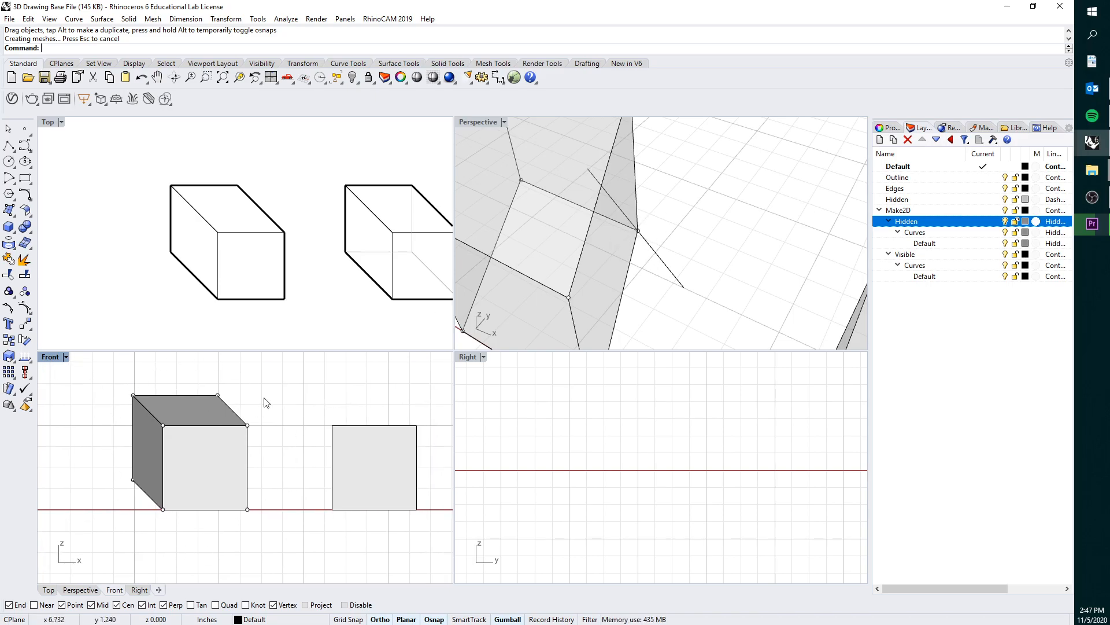
scroll(595, 186, down, 4)
drag(548, 169, 588, 271)
scroll(642, 248, up, 5)
shift+drag(598, 139, 646, 307)
click(42, 605)
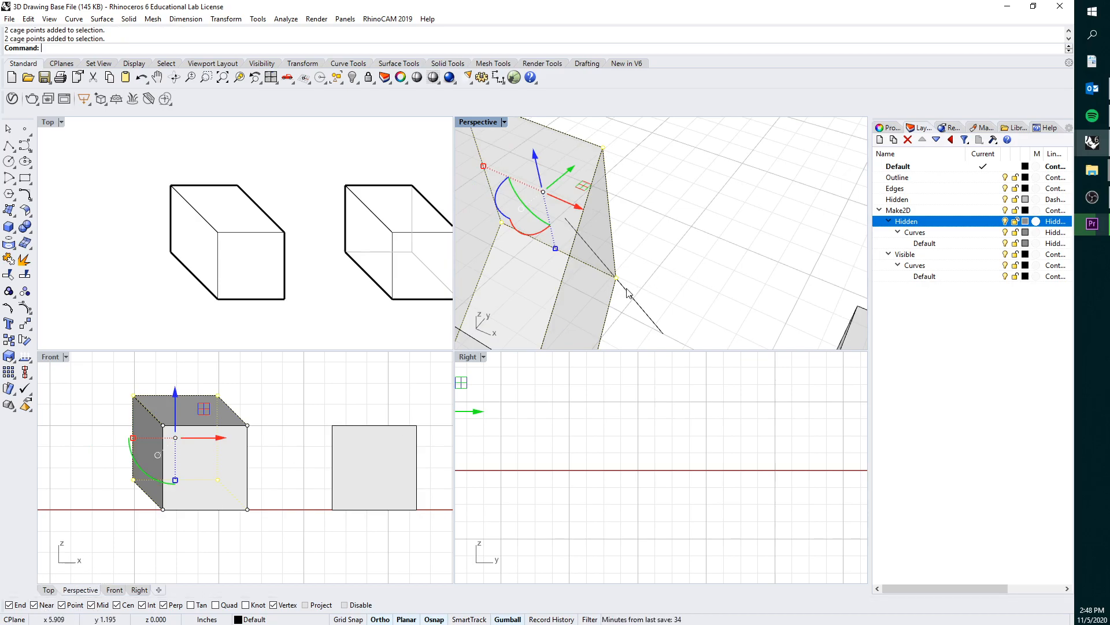
scroll(613, 274, up, 2)
mouse_move(613, 273)
mouse_down()
mouse_move(643, 315)
mouse_move(610, 255)
mouse_move(581, 240)
mouse_move(624, 268)
mouse_move(607, 267)
mouse_up()
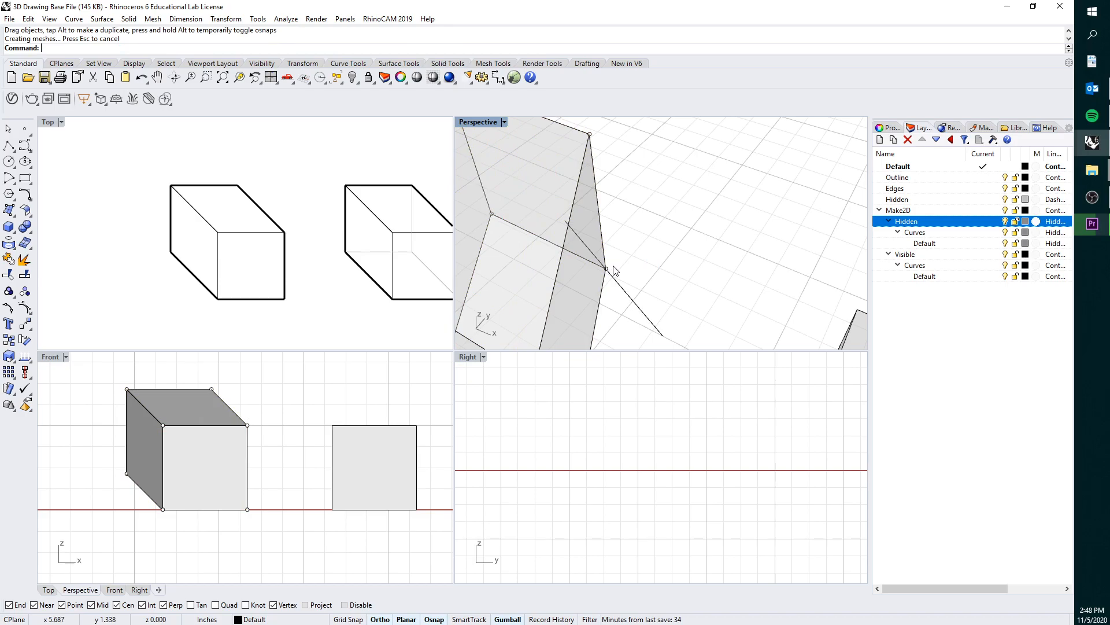
Step: Draw a shallow guideline on the unsheared cube's rear face, from its bottom corner to a point low on the opposite vertical edge
scroll(650, 270, down, 5)
shift+right_drag(723, 259, 647, 216)
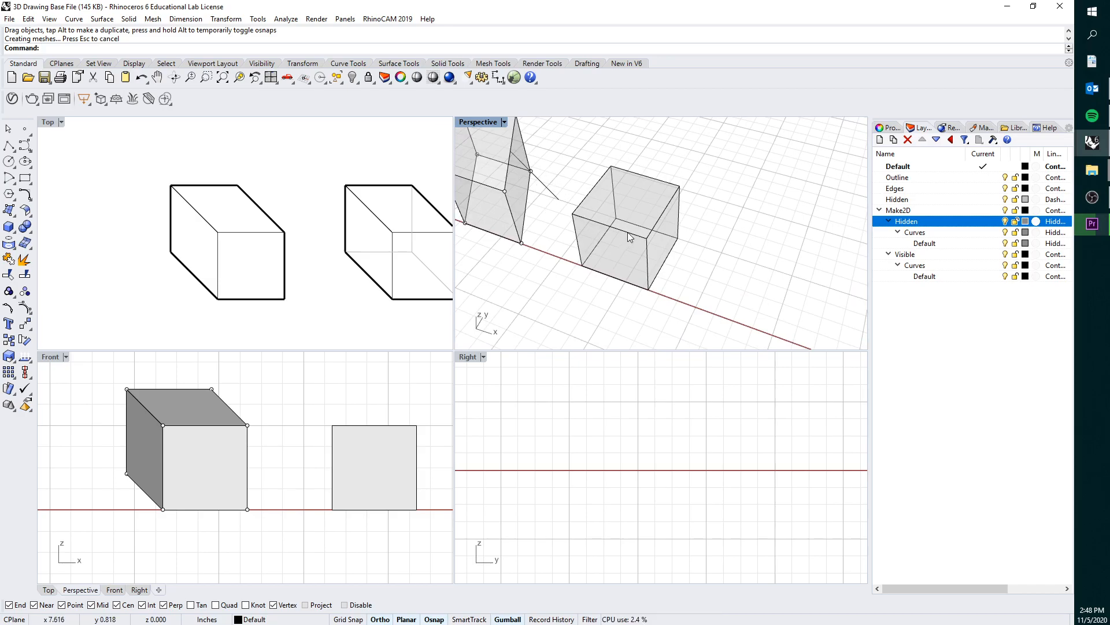
right_drag(665, 221, 651, 220)
click(10, 143)
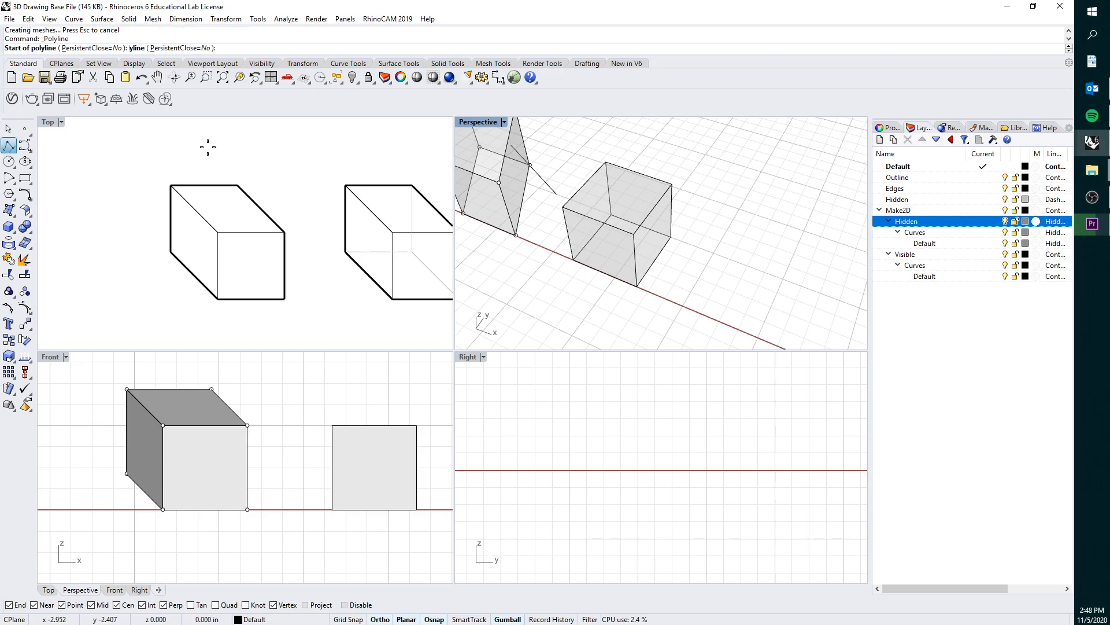
scroll(629, 198, up, 2)
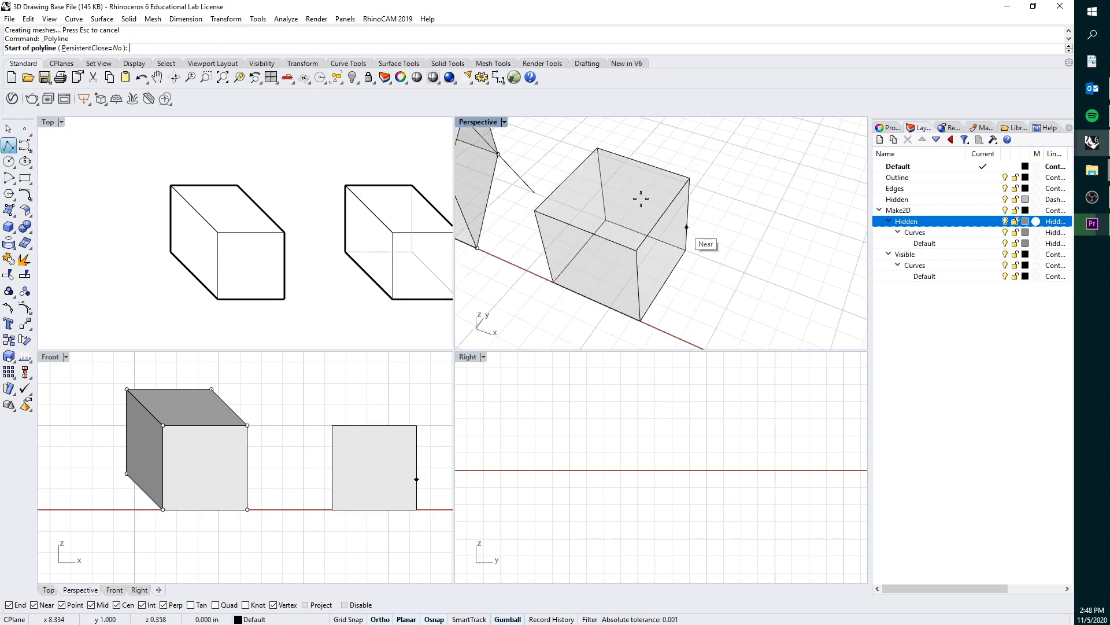
click(685, 250)
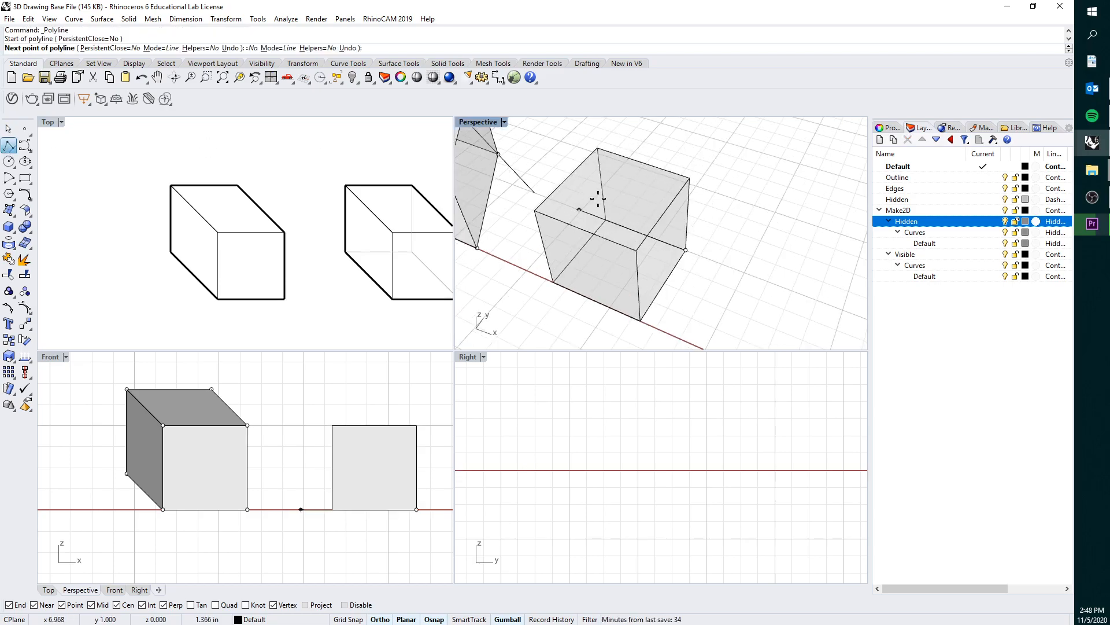
click(603, 204)
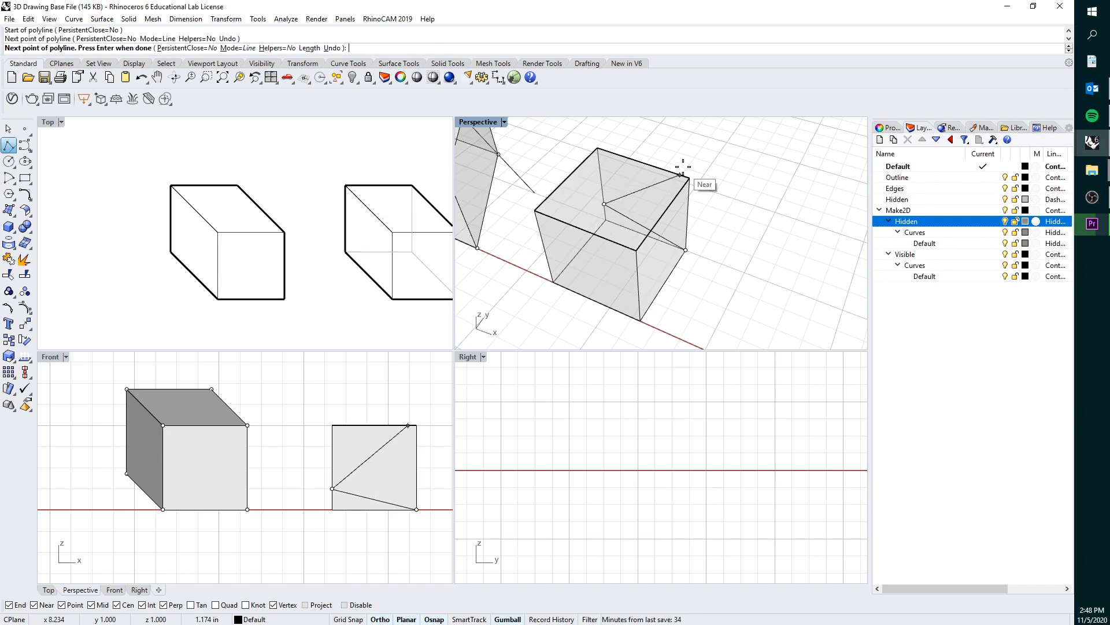
key(Return)
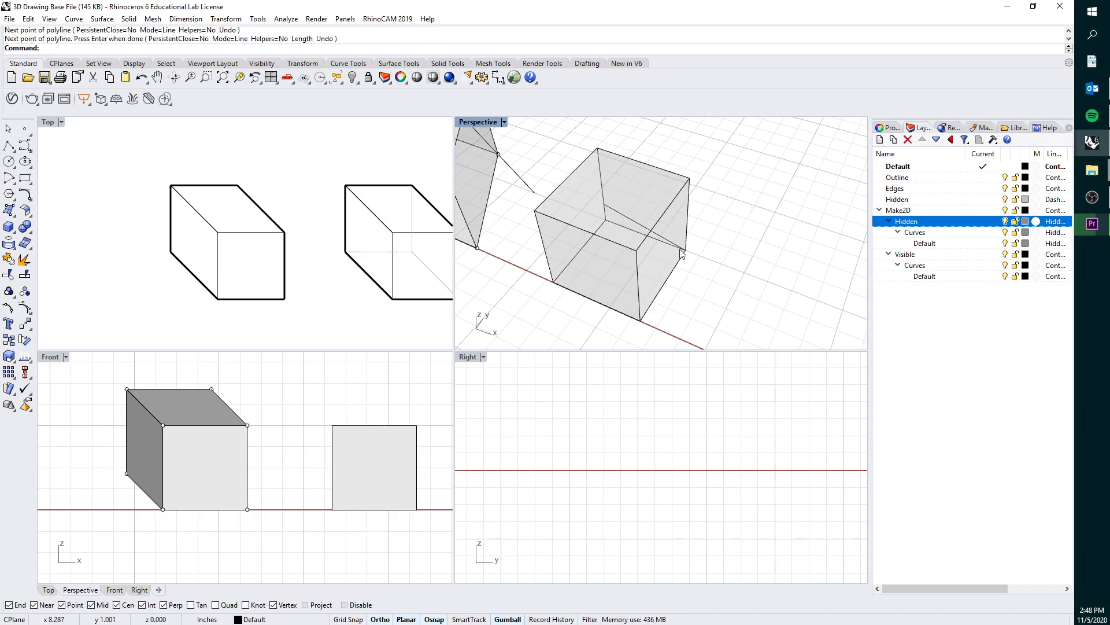
Step: Apply CageEdit to the unsheared cube using BoundingBox, the CPlane coordinate system, two points and degree 1 per direction, and the Global region
shift+right_drag(600, 194, 628, 197)
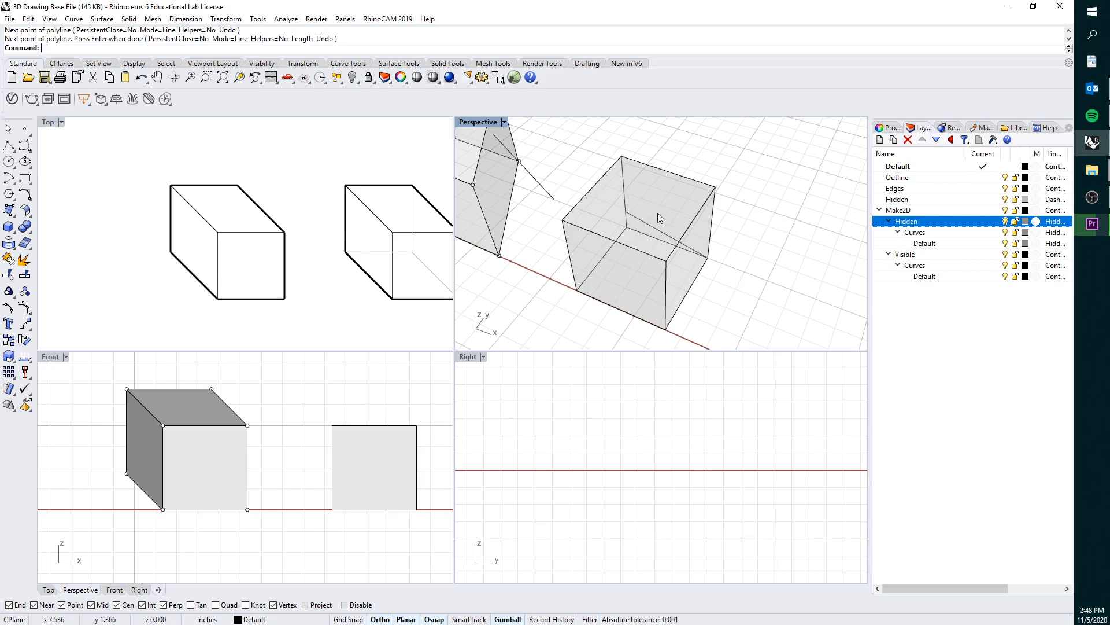
scroll(646, 224, down, 4)
right_drag(646, 225, 624, 218)
scroll(626, 216, up, 5)
click(635, 205)
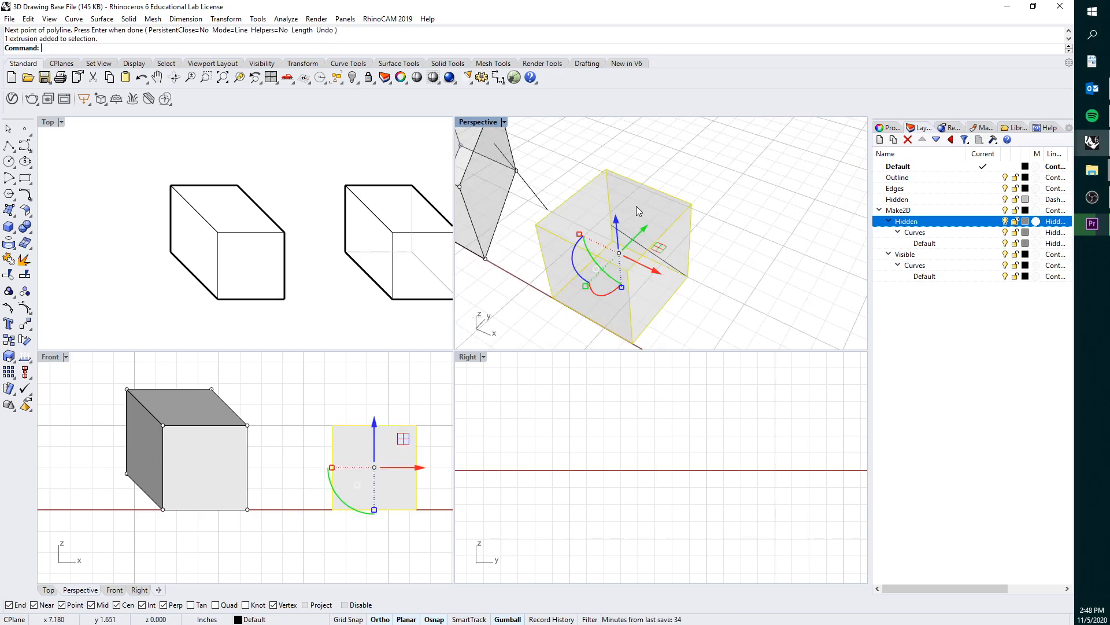
text(CageEdit)
key(Return)
click(98, 48)
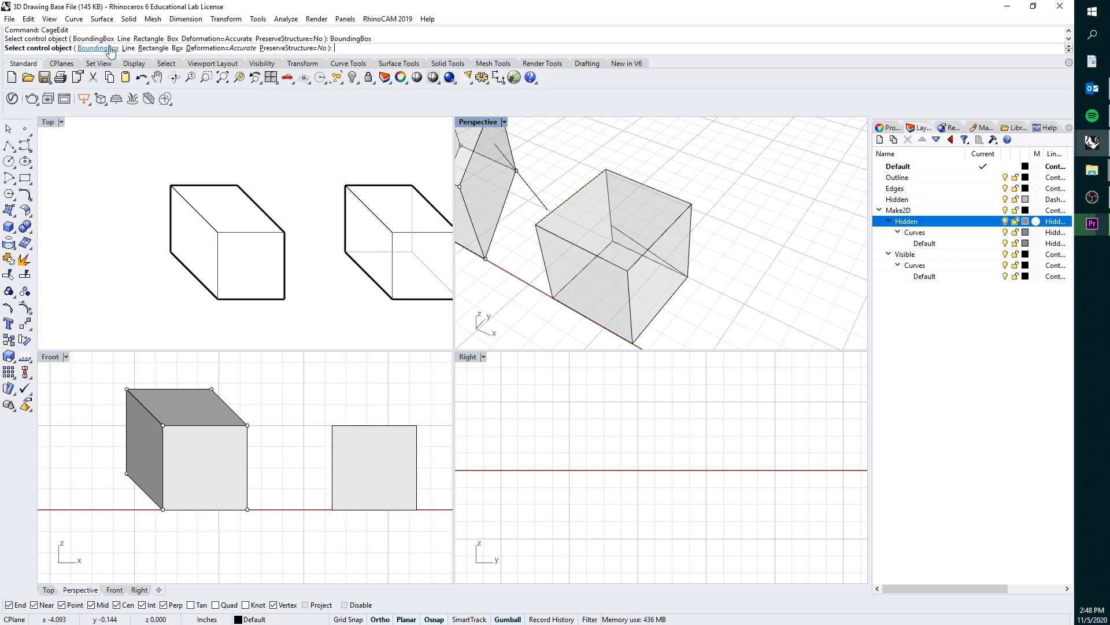
click(110, 48)
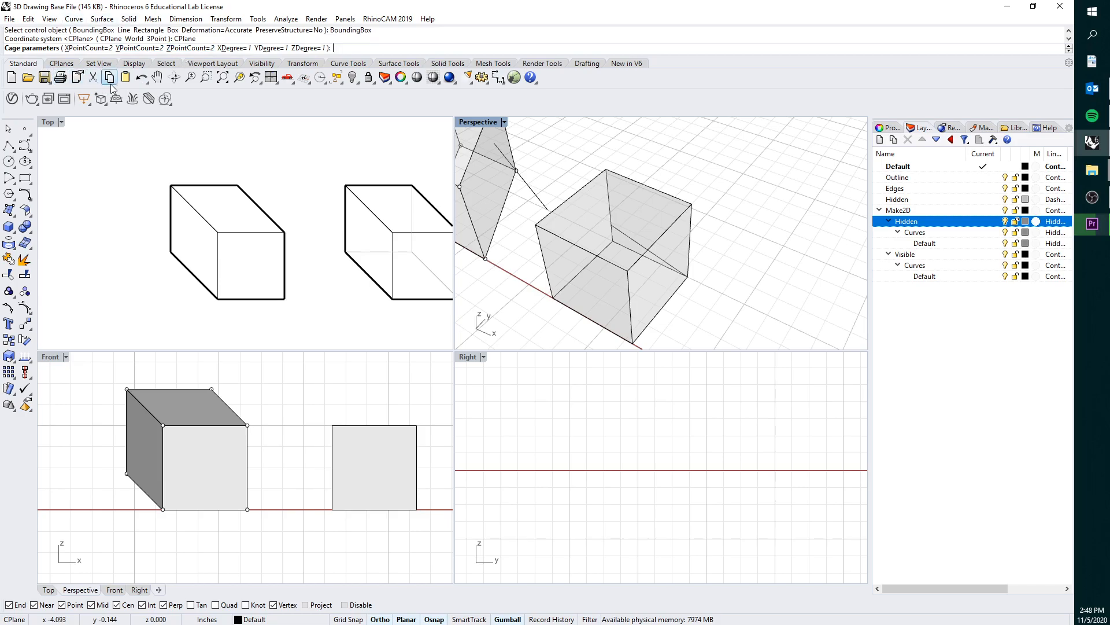
key(Return)
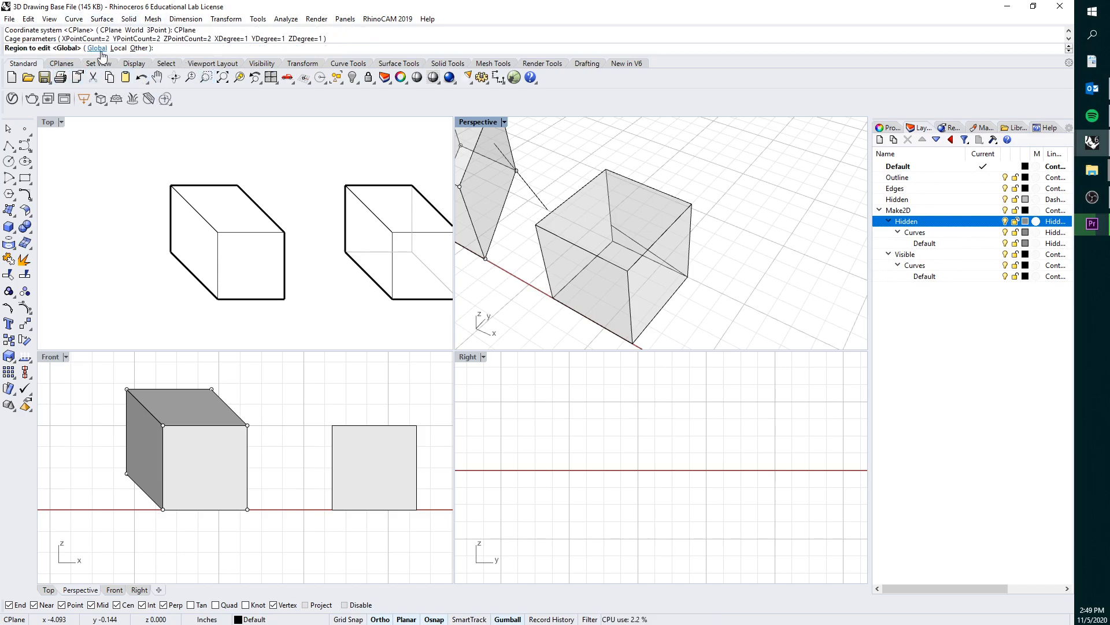
click(97, 48)
Step: Shear the newly caged cube by moving its four rear cage points from the bottom rear corner partway along the shallow guideline
drag(584, 152, 630, 250)
scroll(713, 290, up, 5)
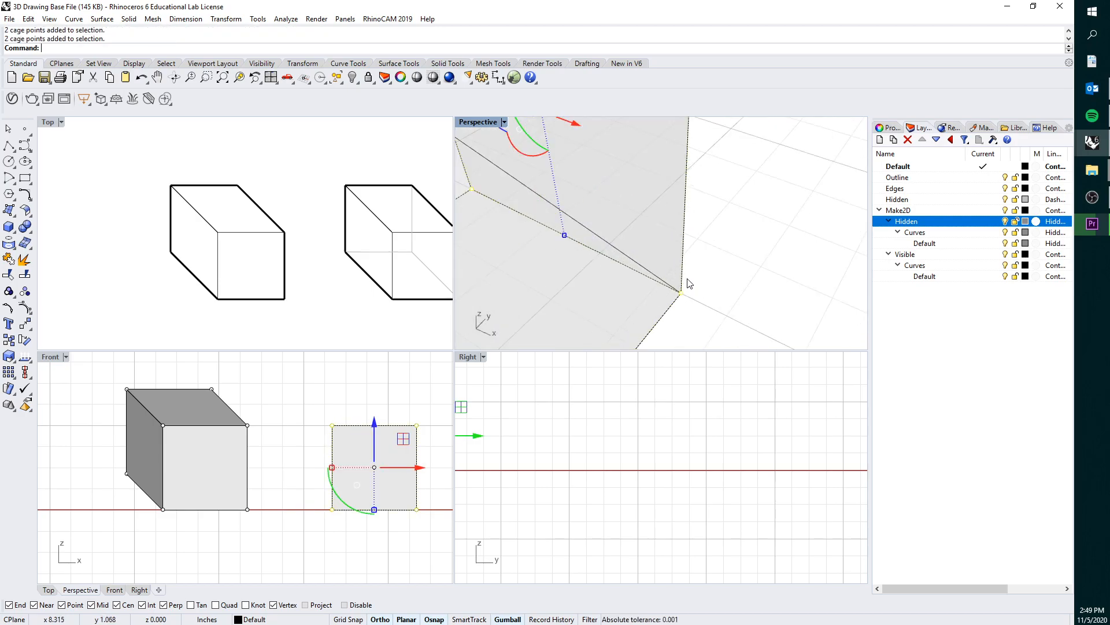
drag(683, 294, 540, 198)
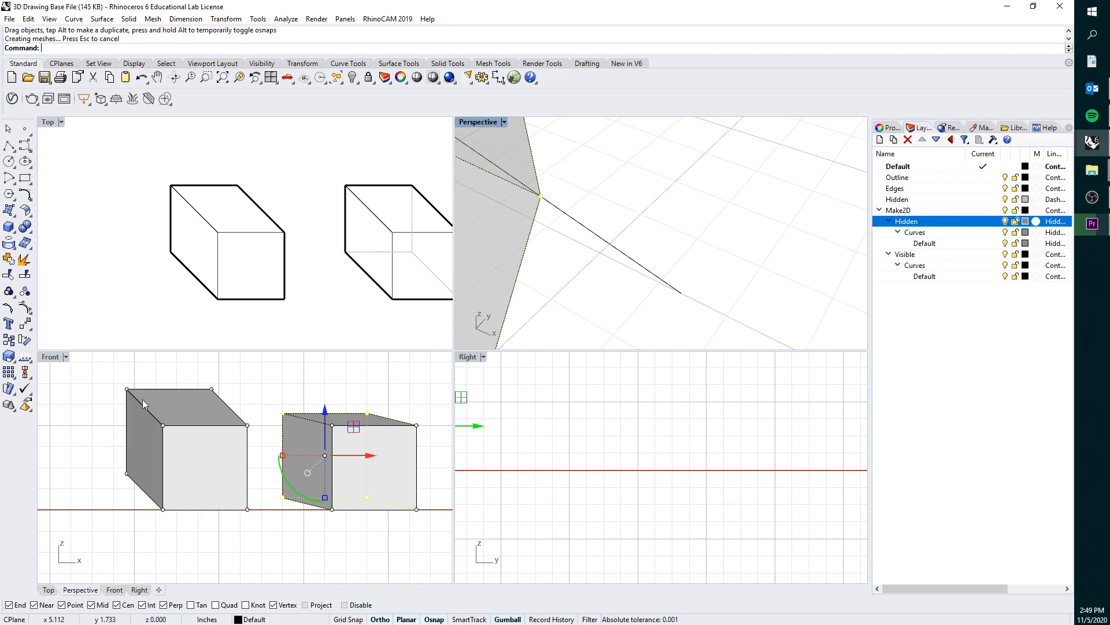
scroll(634, 241, down, 7)
right_drag(634, 240, 604, 224)
scroll(617, 223, down, 4)
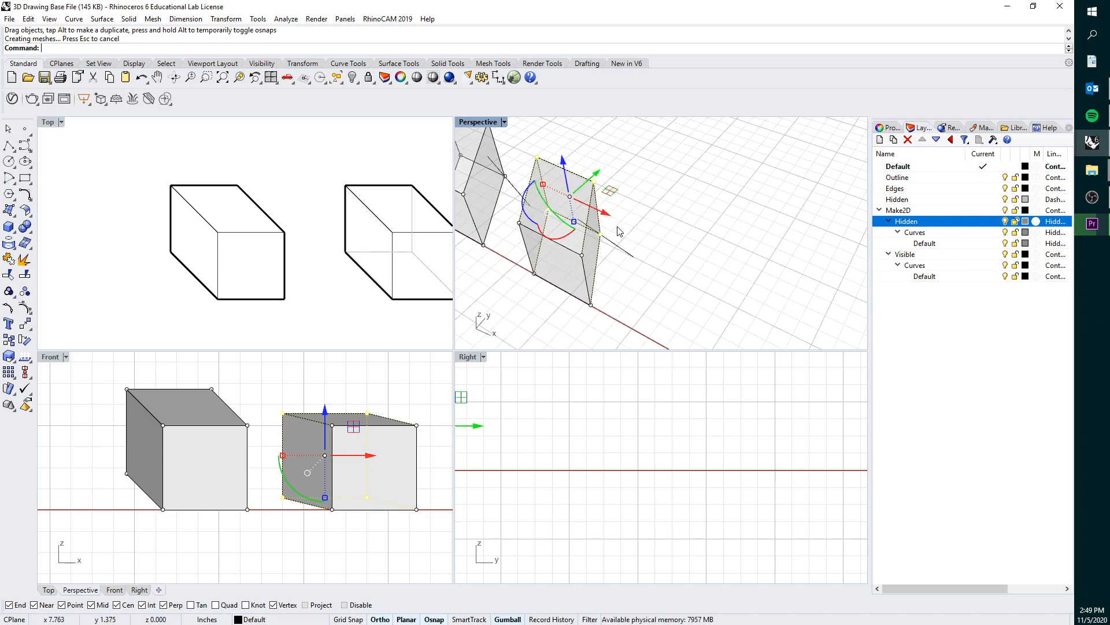
Step: Try moving the same cube's rear cage points to the far end of the shallow guideline, and undo that move
drag(600, 234, 577, 219)
click(377, 383)
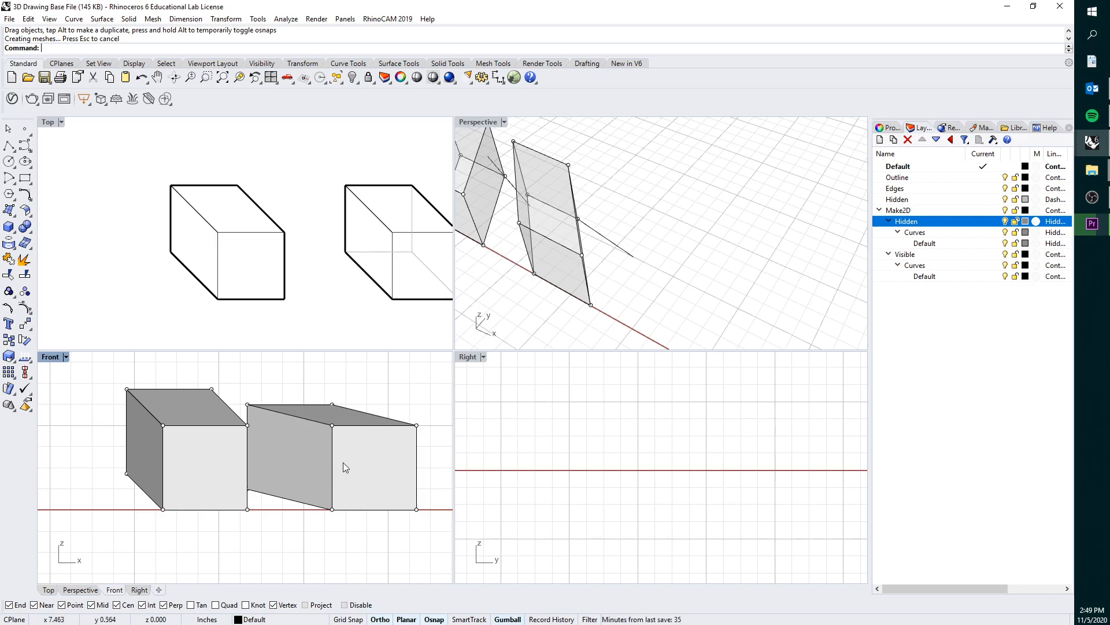
key(ctrl+z)
click(660, 249)
right_drag(627, 274, 656, 264)
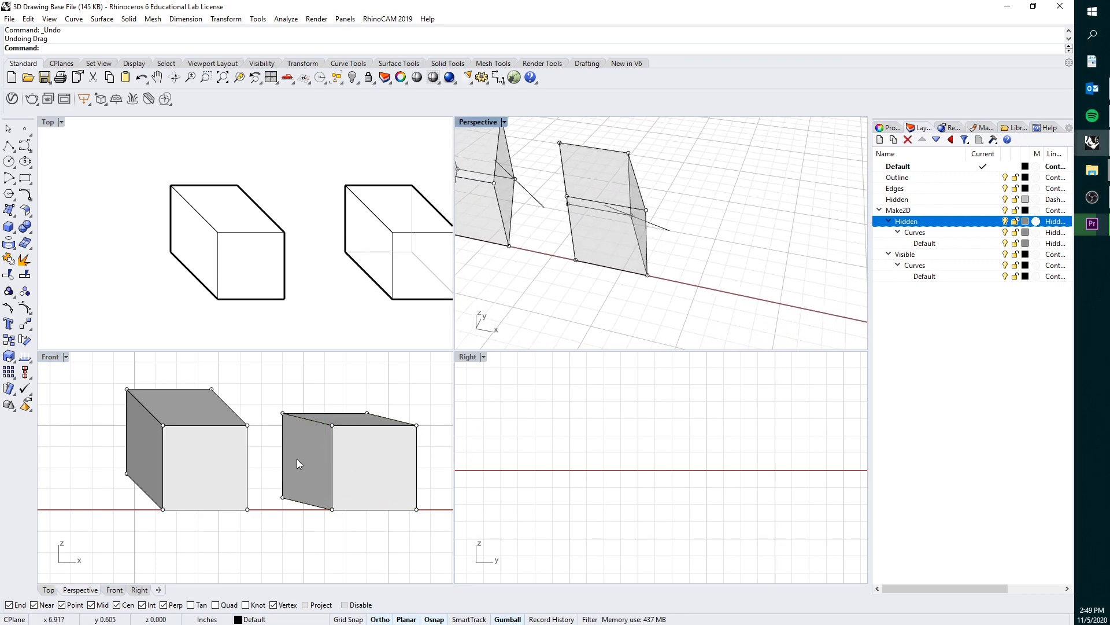